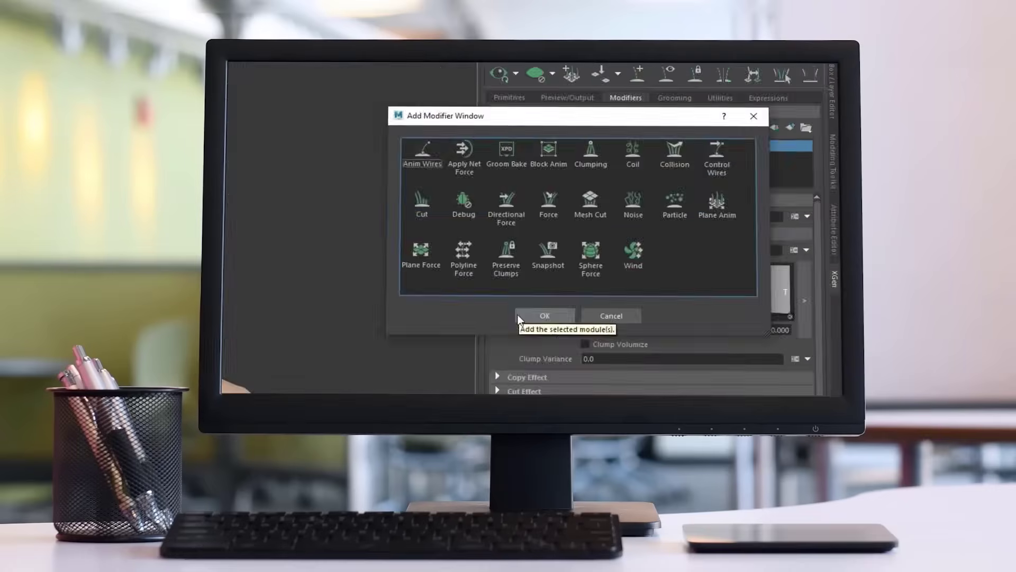
{"action": "left_click", "coordinate": [519, 315]}
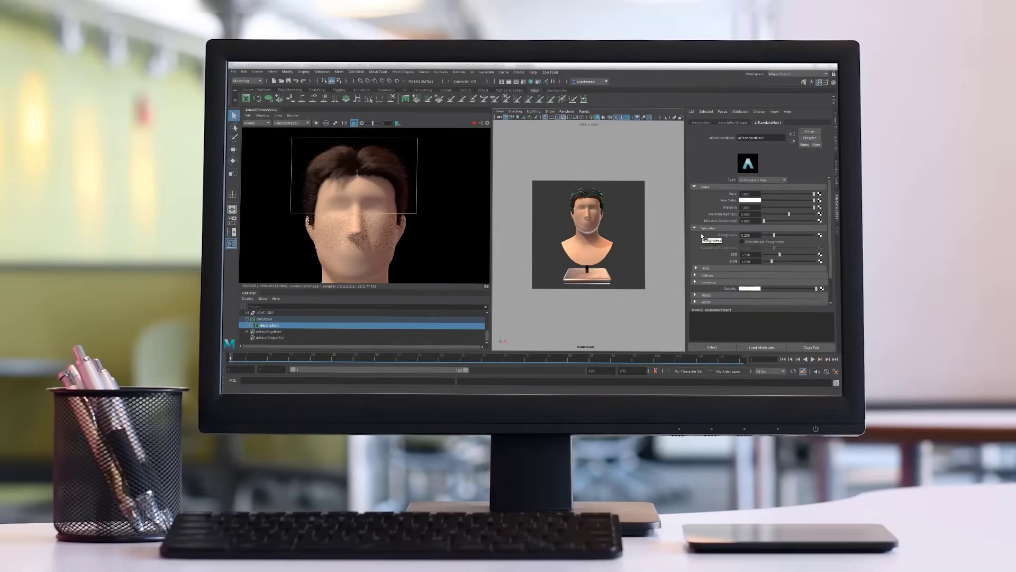
{"action": "type", "text": "0"}
{"action": "key", "text": "Return"}
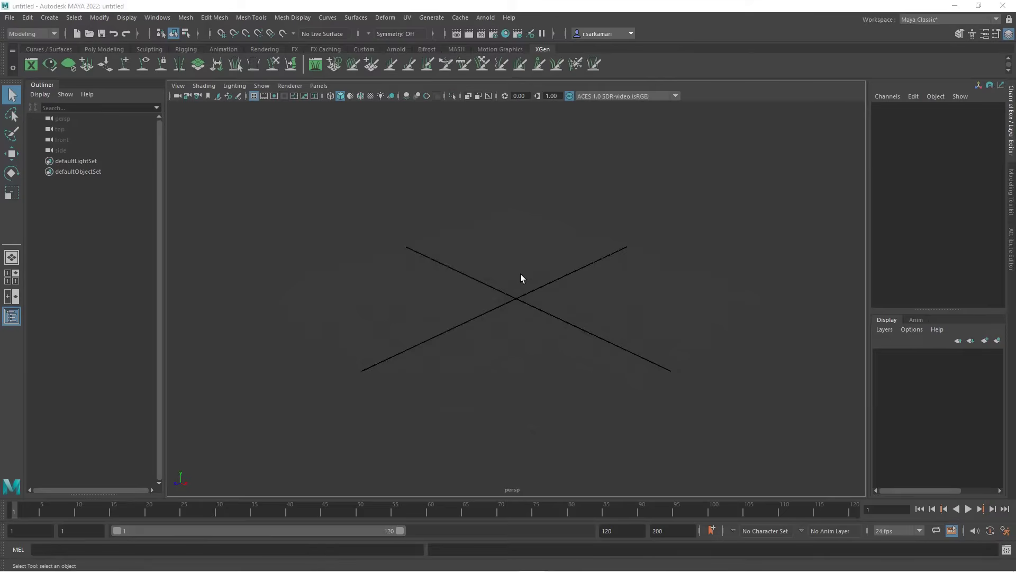
Search the Plug-in Manager for xgen to check its load status, and look over the XGen commands
{"action": "left_click", "coordinate": [156, 19]}
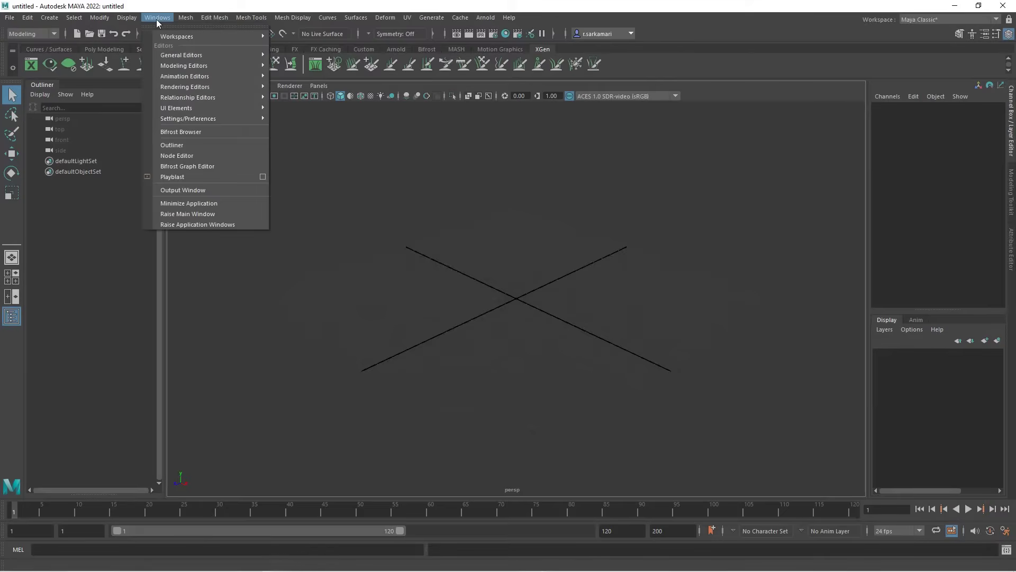
{"action": "mouse_move", "coordinate": [169, 119]}
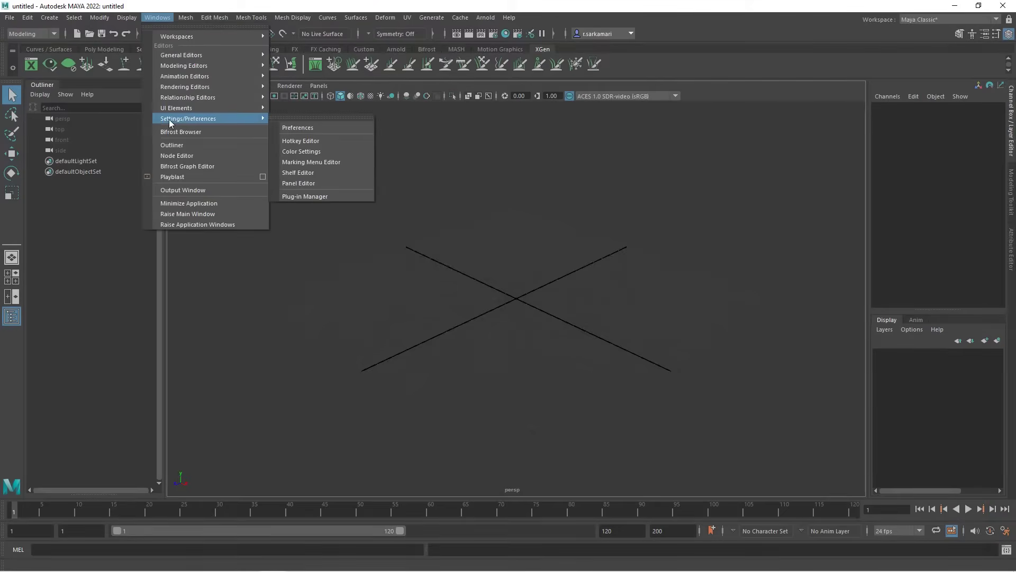
{"action": "left_click", "coordinate": [314, 197]}
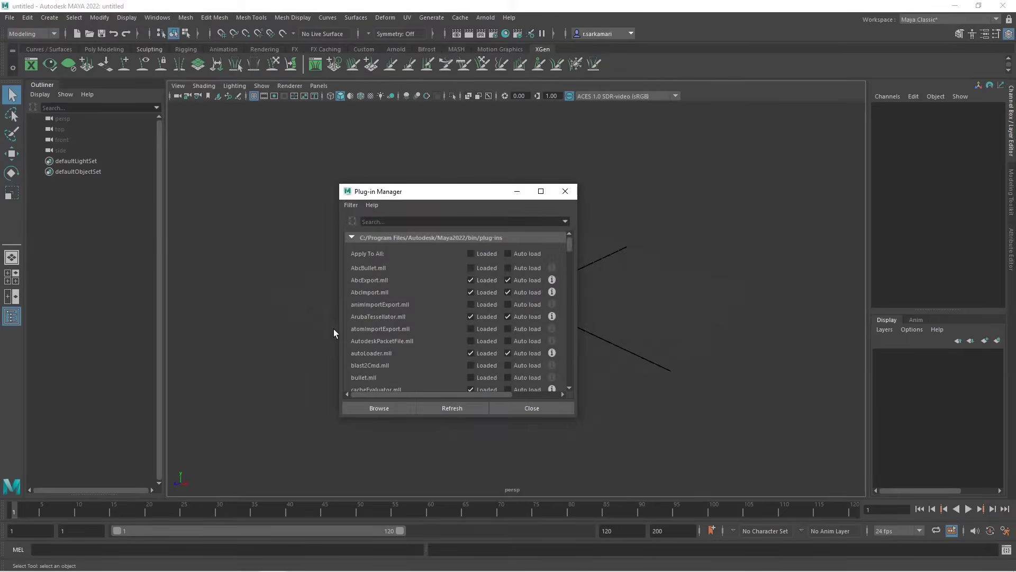
{"action": "left_click", "coordinate": [386, 222]}
{"action": "type", "text": "xgen"}
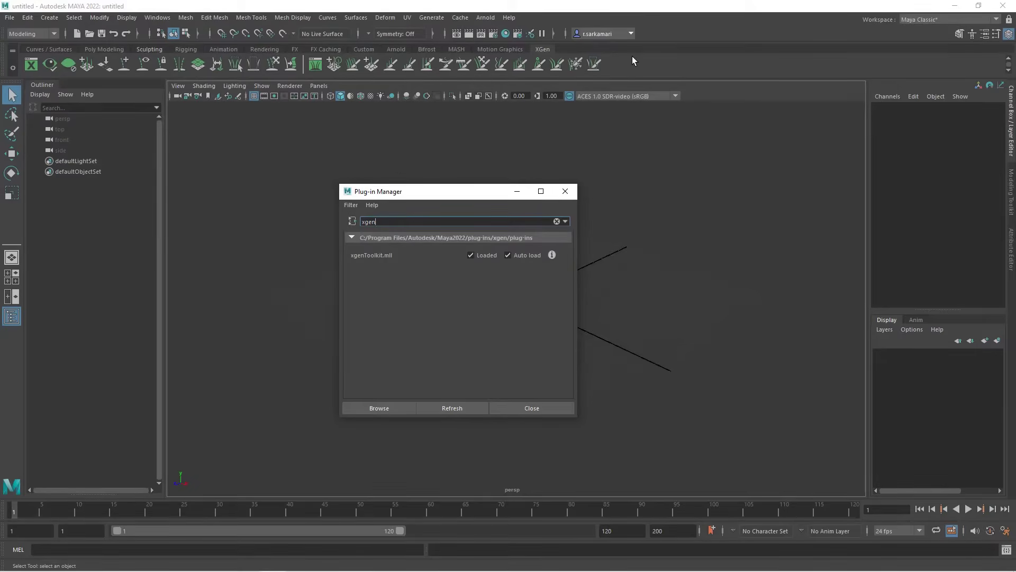
{"action": "left_click", "coordinate": [423, 18]}
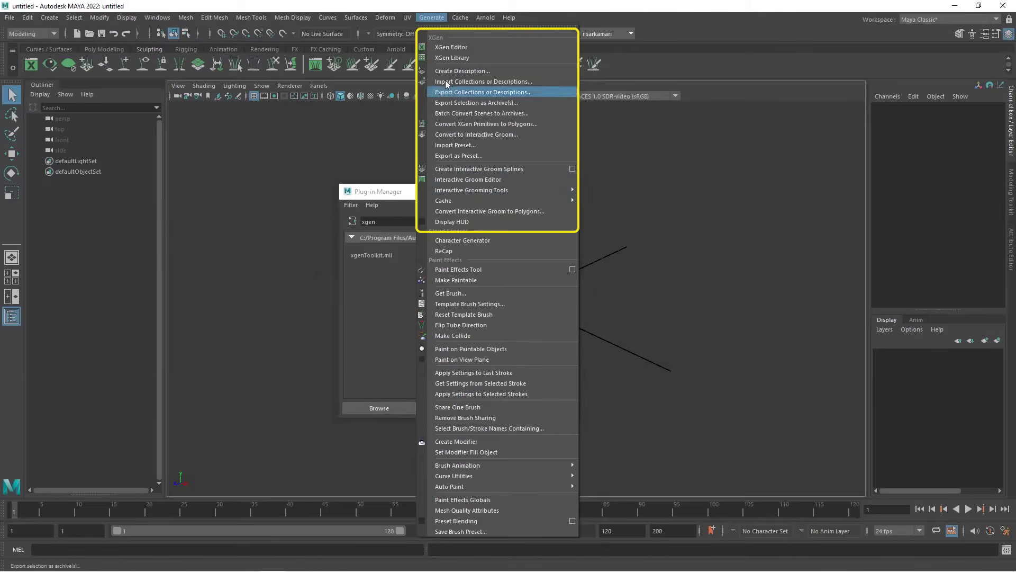
{"action": "left_click", "coordinate": [387, 316]}
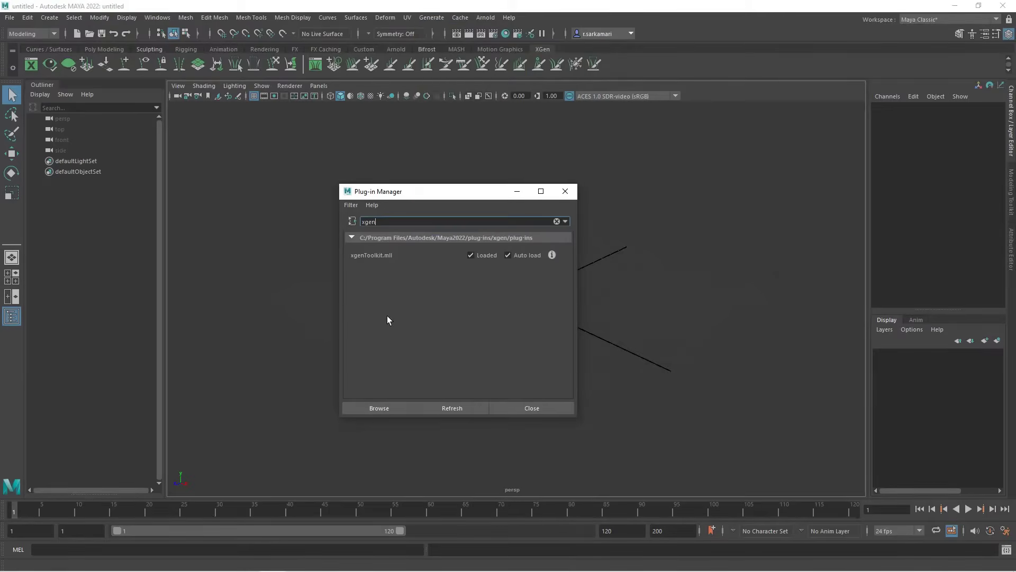
{"action": "left_click", "coordinate": [565, 192]}
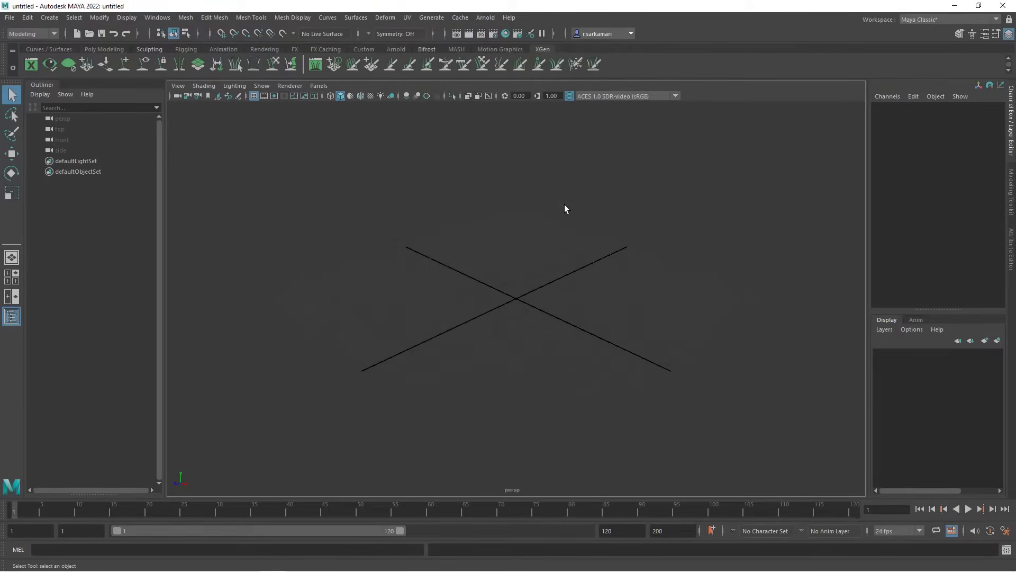
Browse the fur and hair presets in an enlarged XGen Library window and close it
{"action": "left_click", "coordinate": [434, 20]}
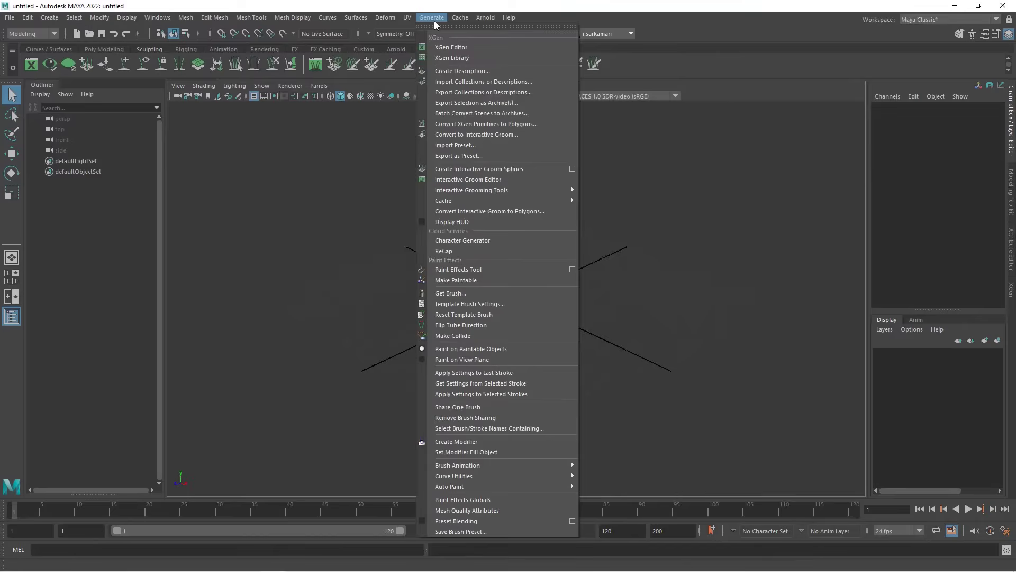
{"action": "left_click", "coordinate": [445, 59]}
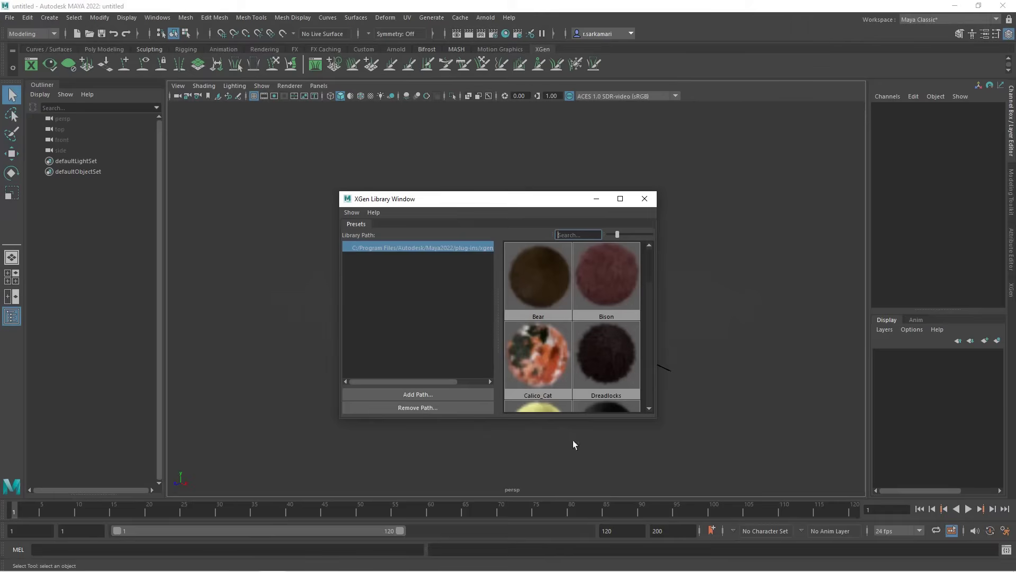
{"action": "left_click_drag", "start_coordinate": [656, 418], "coordinate": [727, 493]}
{"action": "scroll", "coordinate": [718, 381], "scroll_direction": "down", "scroll_amount": 3}
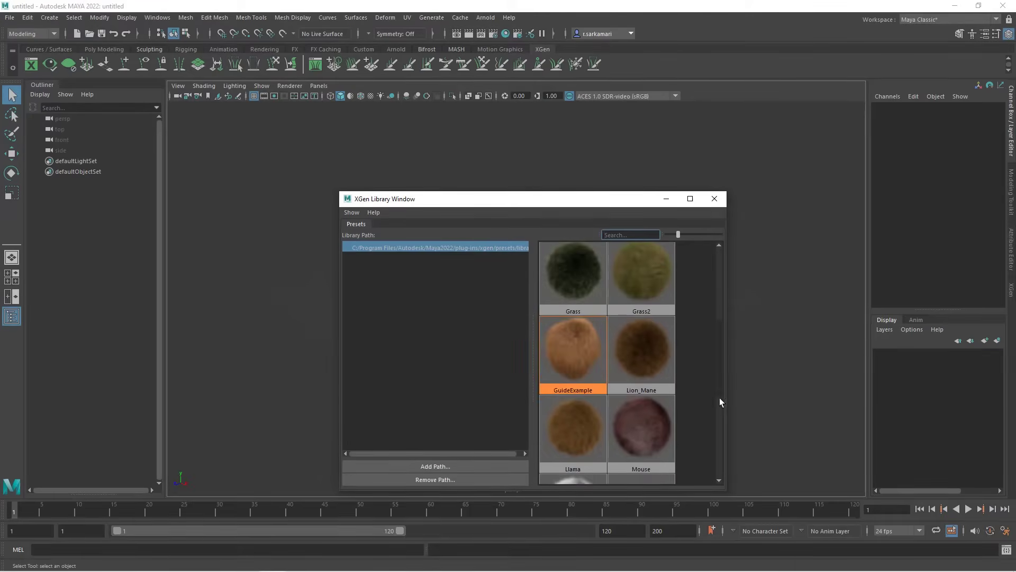
{"action": "scroll", "coordinate": [719, 398], "scroll_direction": "down", "scroll_amount": 3}
{"action": "scroll", "coordinate": [720, 357], "scroll_direction": "up", "scroll_amount": 3}
{"action": "left_click_drag", "start_coordinate": [719, 332], "coordinate": [703, 444]}
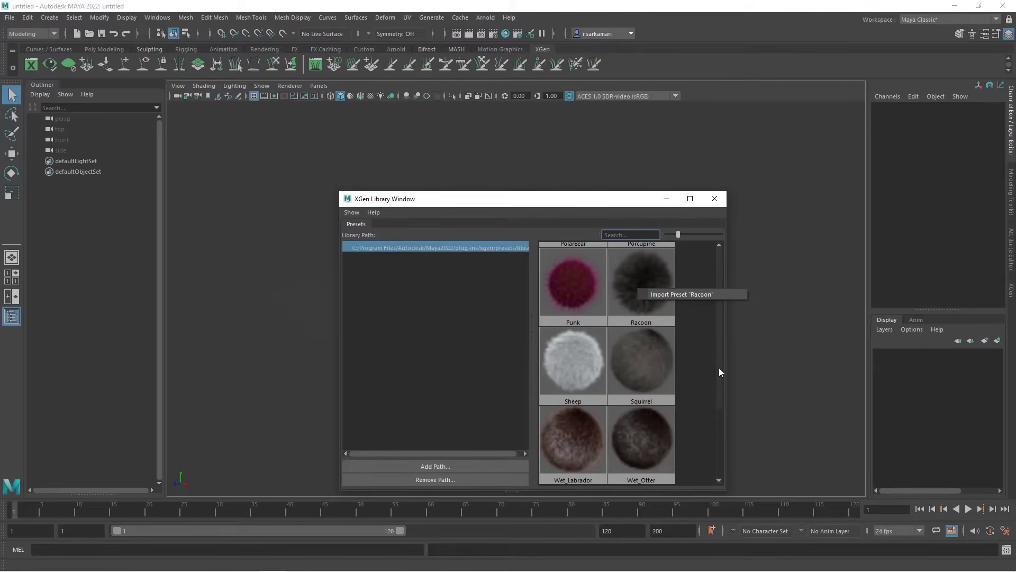
{"action": "left_click_drag", "start_coordinate": [719, 368], "coordinate": [726, 472]}
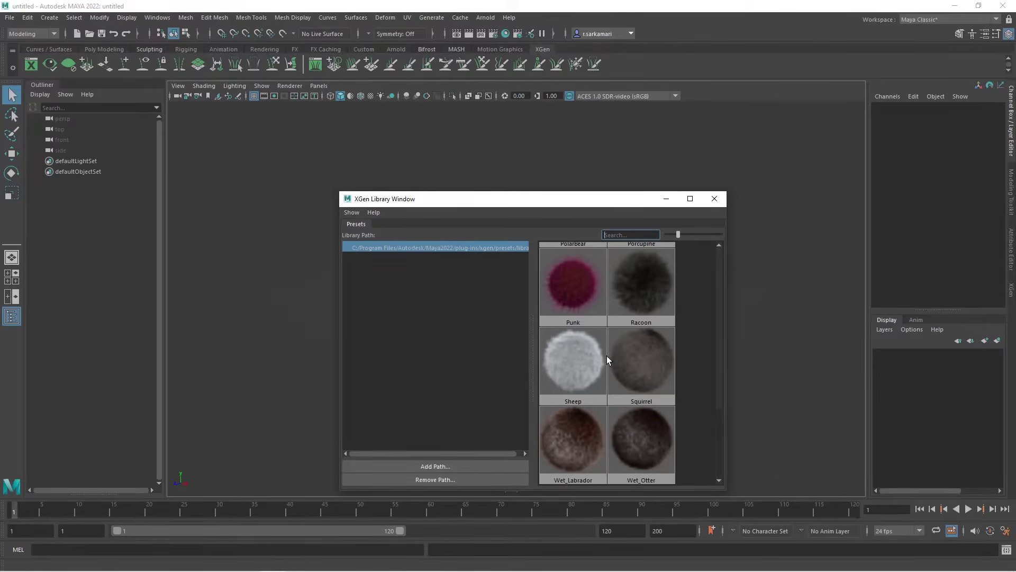
{"action": "left_click", "coordinate": [715, 200]}
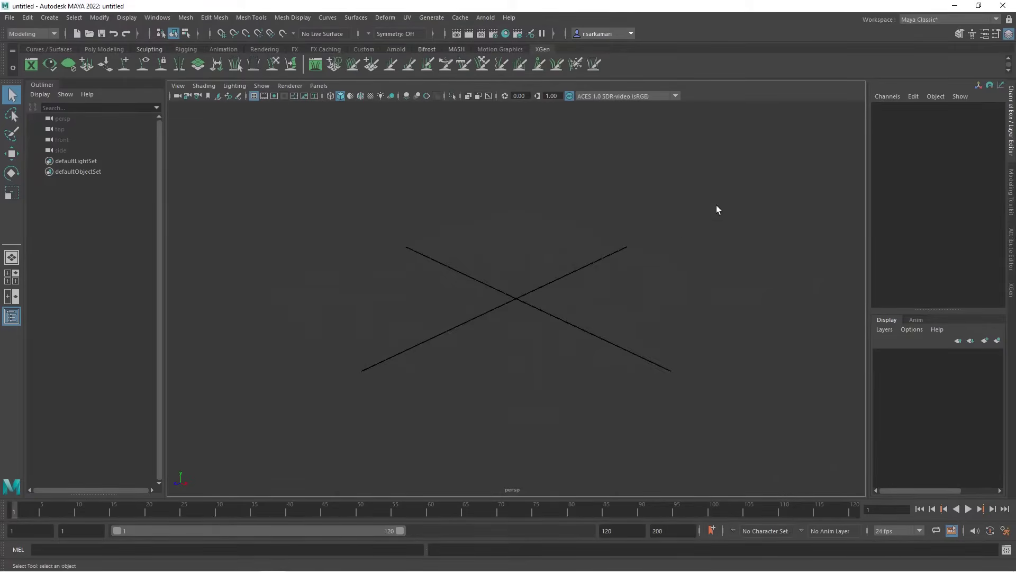
Try to create an XGen description with no surface selected, and show the XGen editor
{"action": "left_click", "coordinate": [435, 19]}
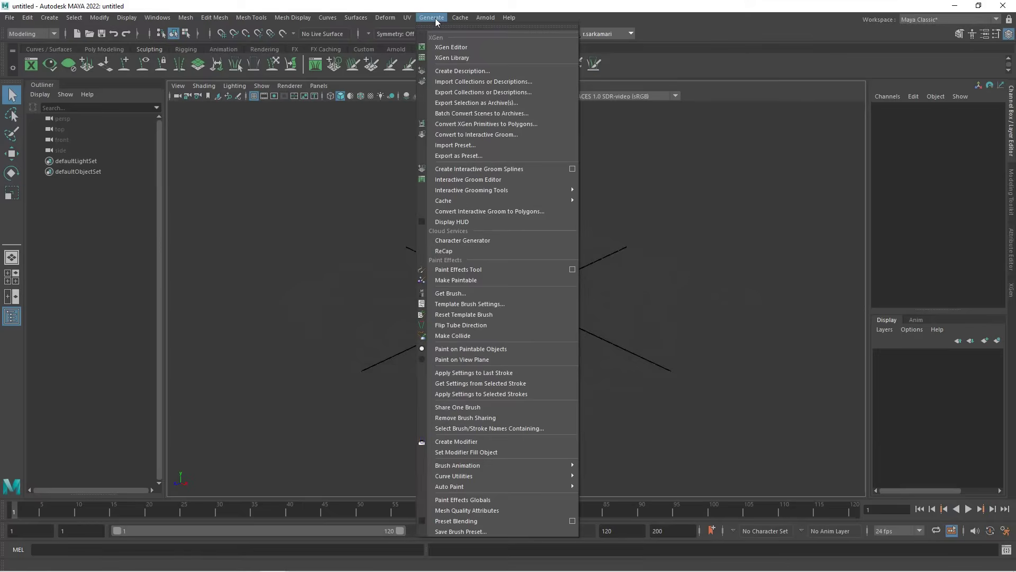
{"action": "left_click", "coordinate": [488, 71]}
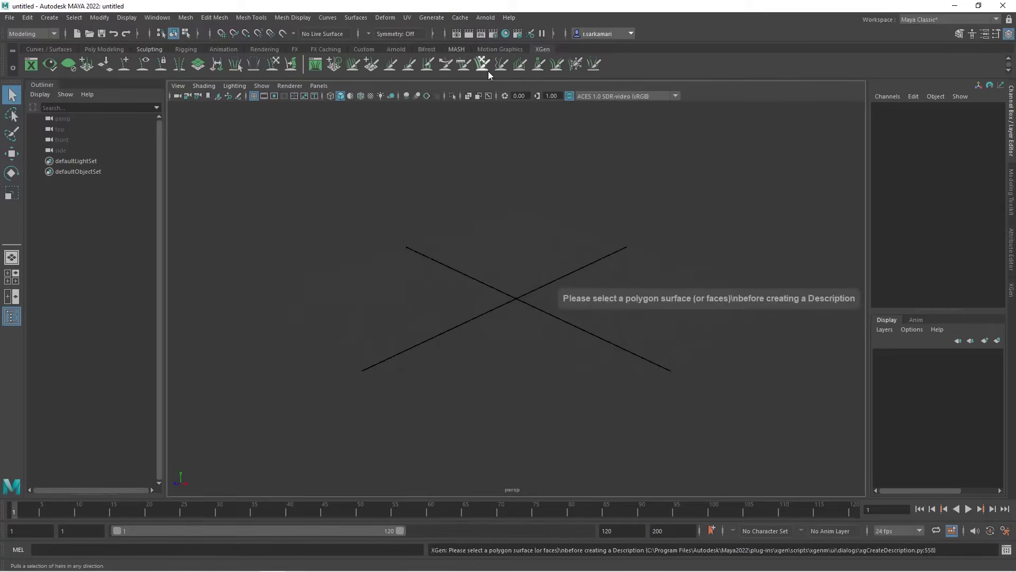
{"action": "left_click", "coordinate": [1011, 294]}
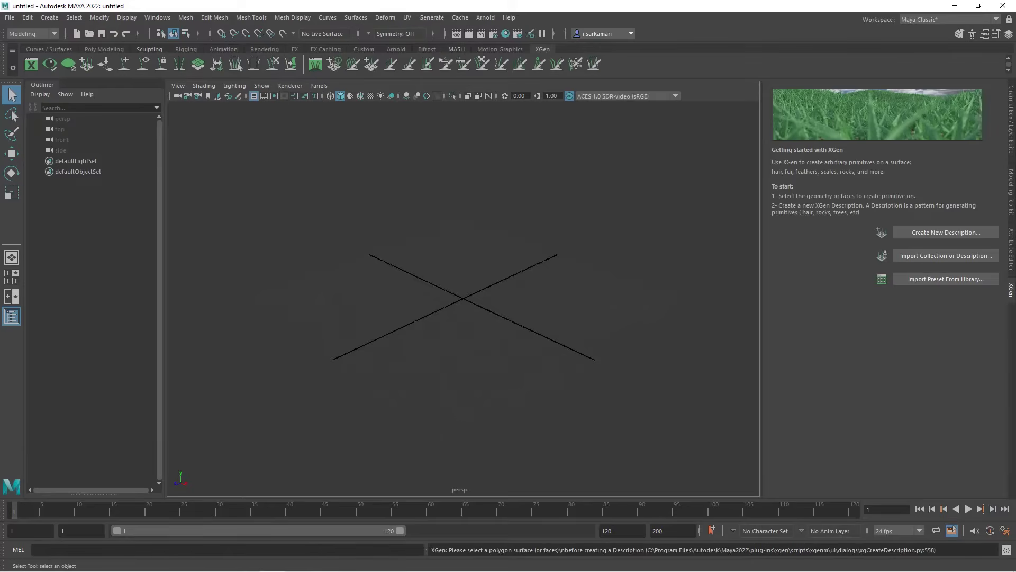
Set the Xgen_project folder as the current project and create a default workspace in it
{"action": "key", "text": "alt+Tab"}
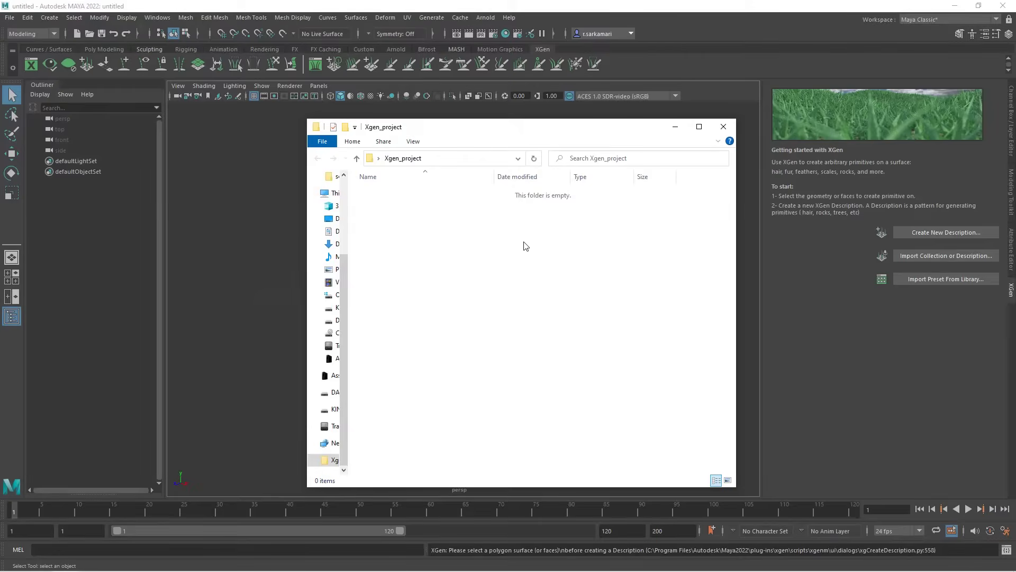
{"action": "left_click", "coordinate": [15, 17]}
{"action": "left_click", "coordinate": [37, 340]}
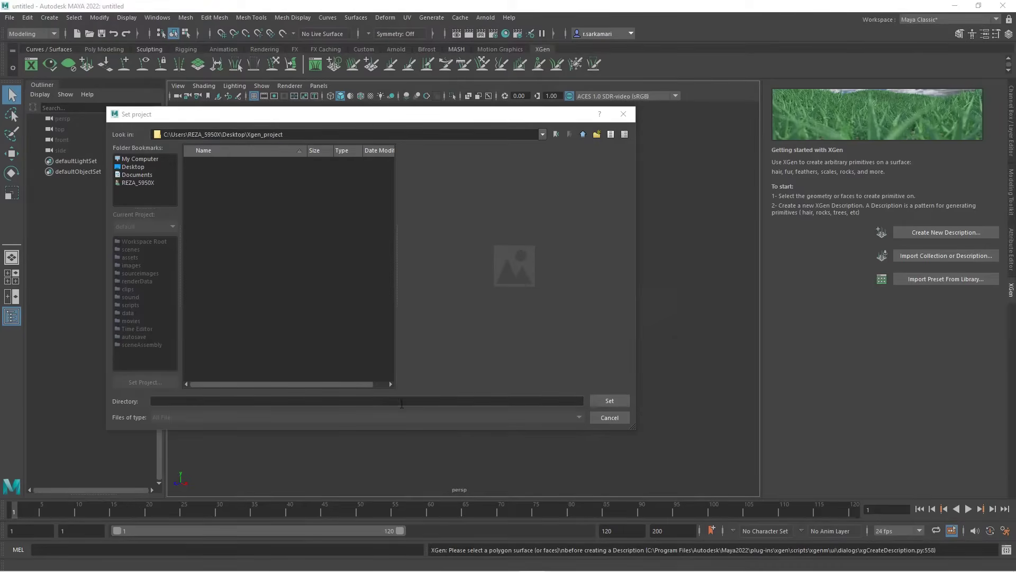
{"action": "left_click", "coordinate": [605, 402]}
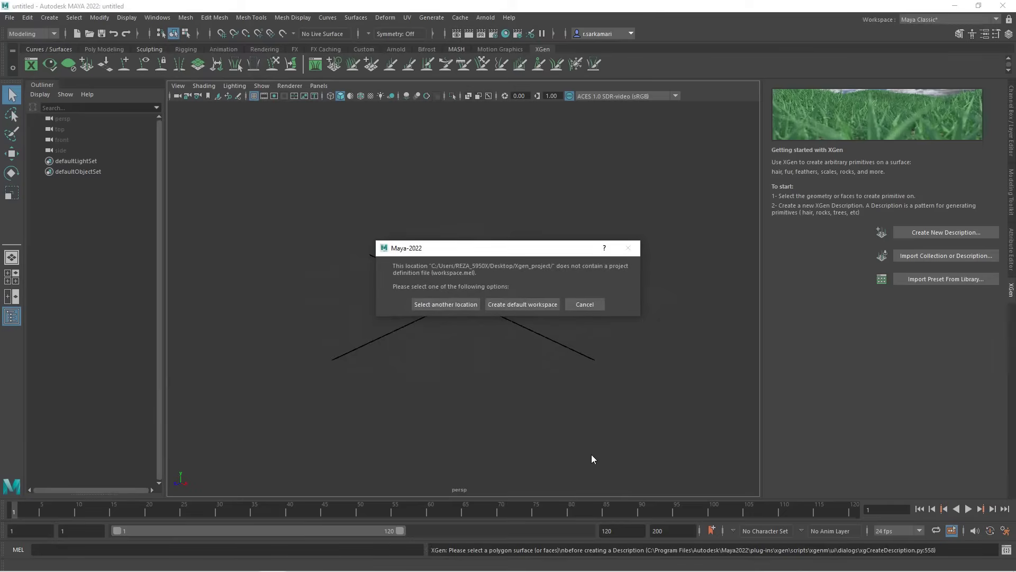
{"action": "left_click", "coordinate": [509, 305]}
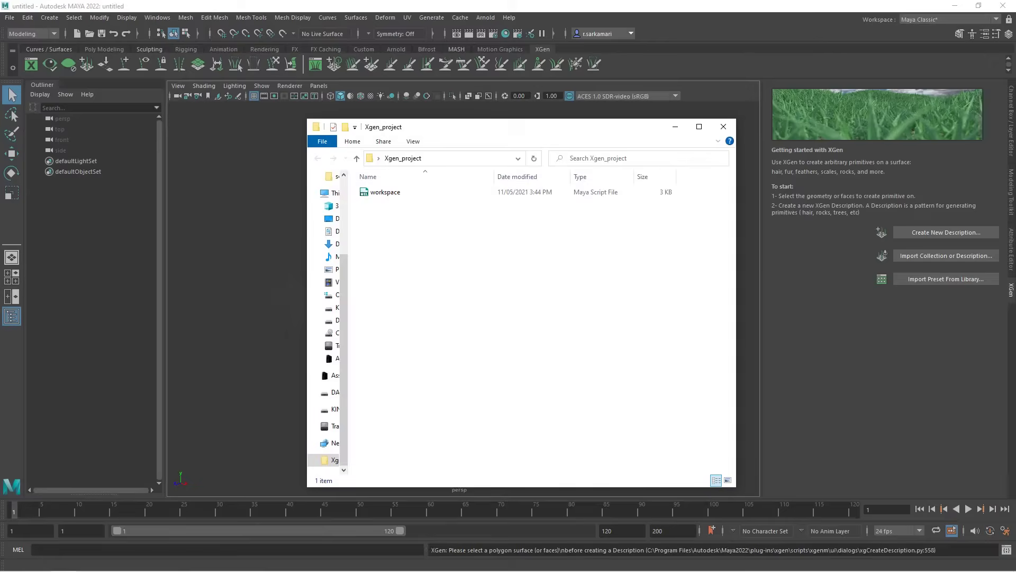
{"action": "left_click", "coordinate": [386, 194]}
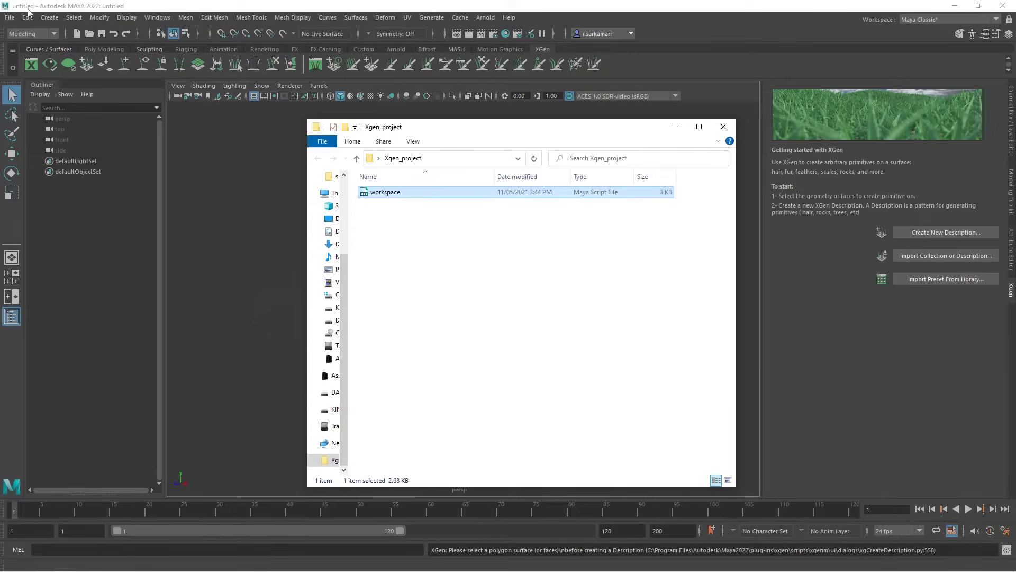
Generate the project subfolders for Xgen_project from the Project Window with the default primary locations
{"action": "left_click", "coordinate": [9, 17]}
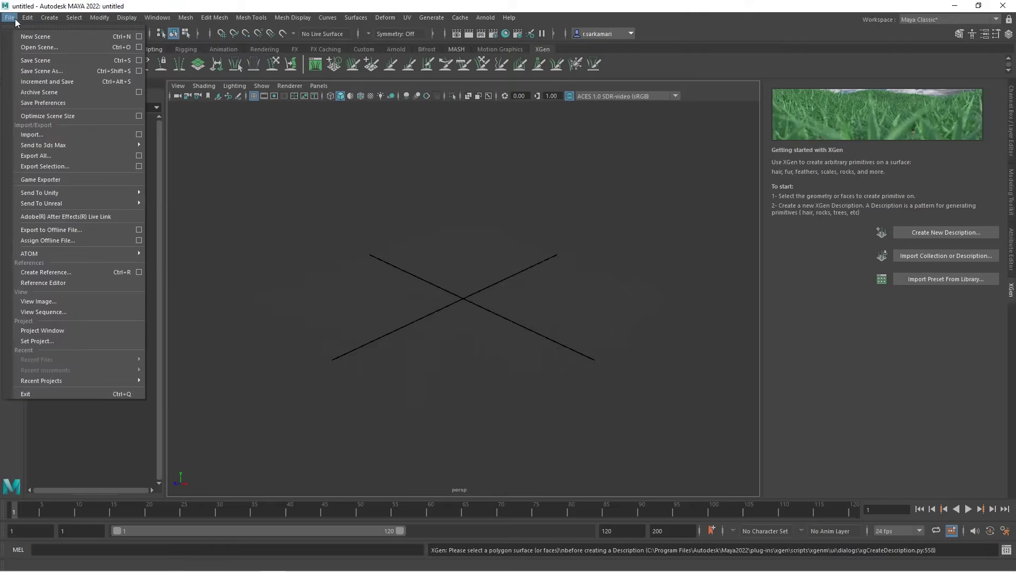
{"action": "left_click", "coordinate": [34, 330]}
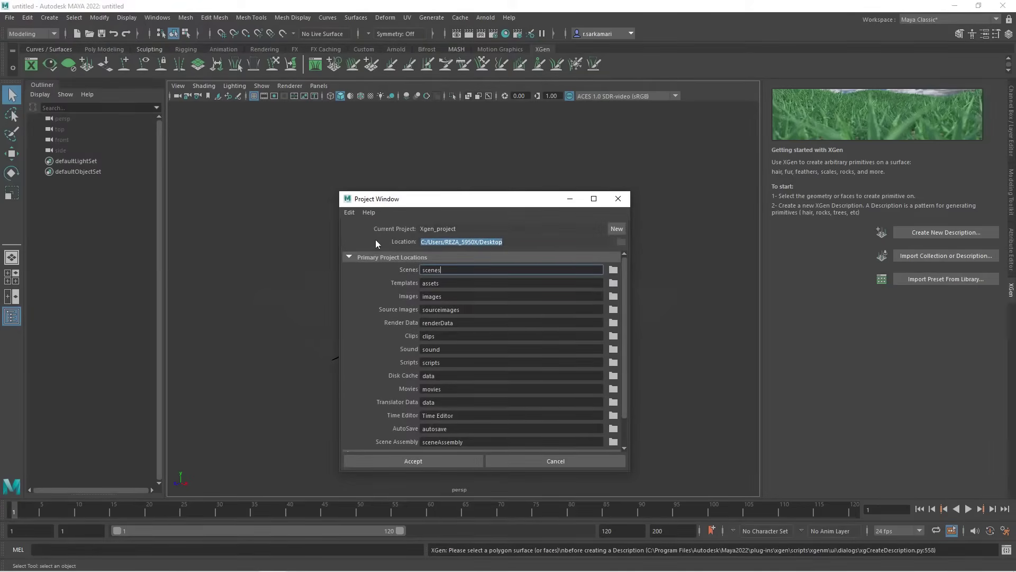
{"action": "left_click", "coordinate": [373, 462]}
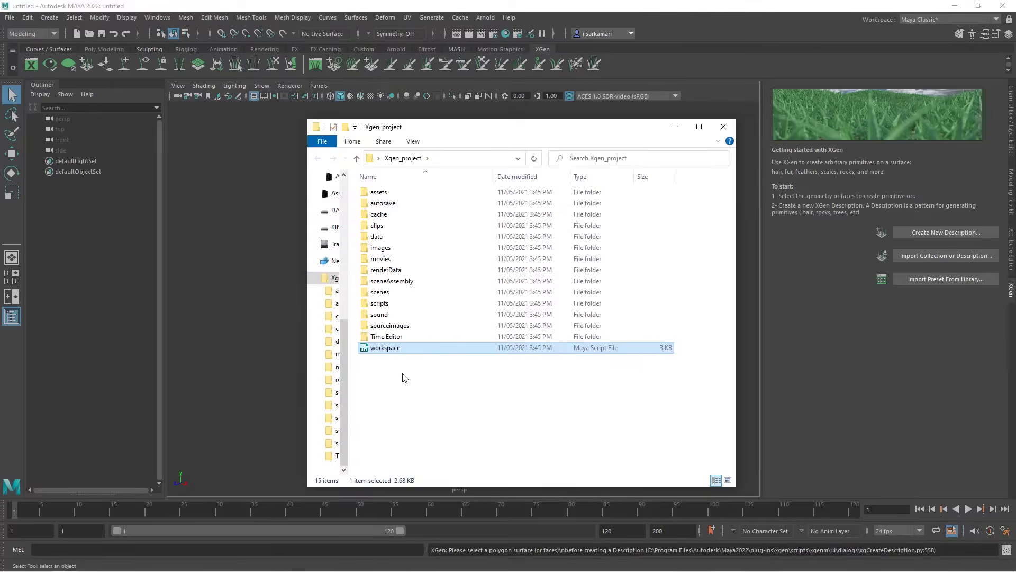
Examine the subfolders in Xgen_project, including sourceimages, and close the file browser window
{"action": "left_click_drag", "start_coordinate": [443, 384], "coordinate": [365, 191]}
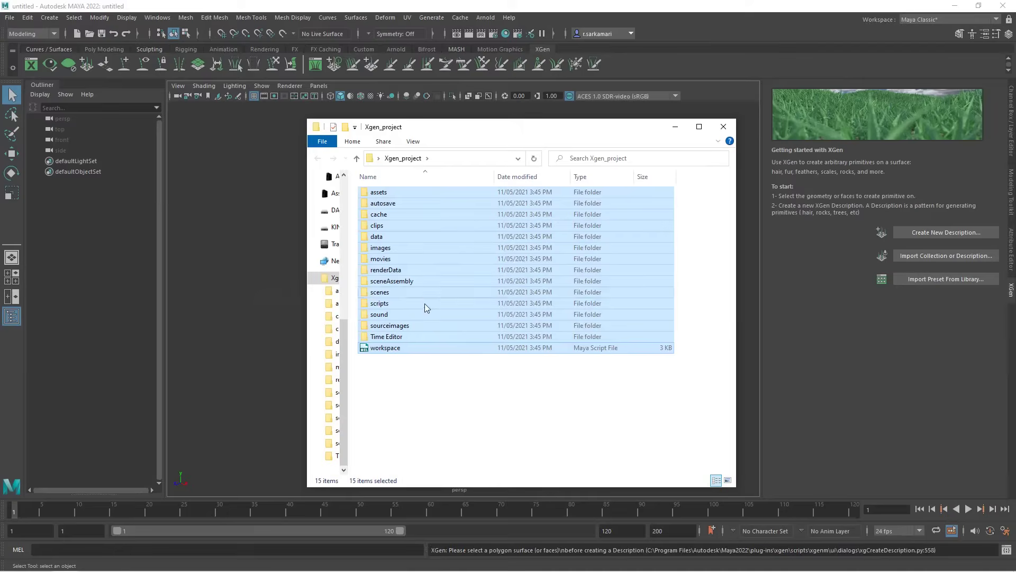
{"action": "left_click", "coordinate": [404, 418]}
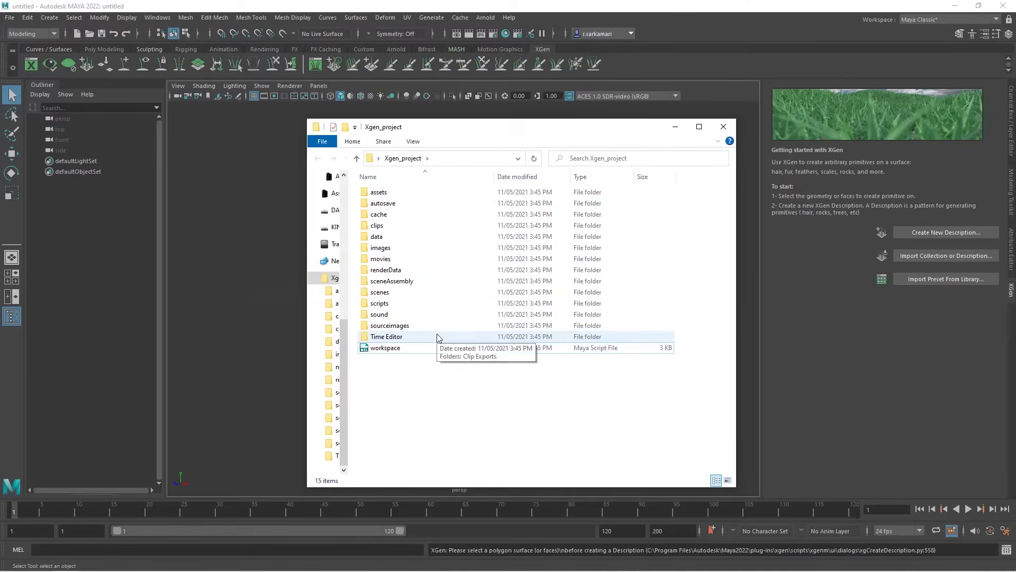
{"action": "right_click", "coordinate": [400, 380]}
{"action": "mouse_move", "coordinate": [482, 508]}
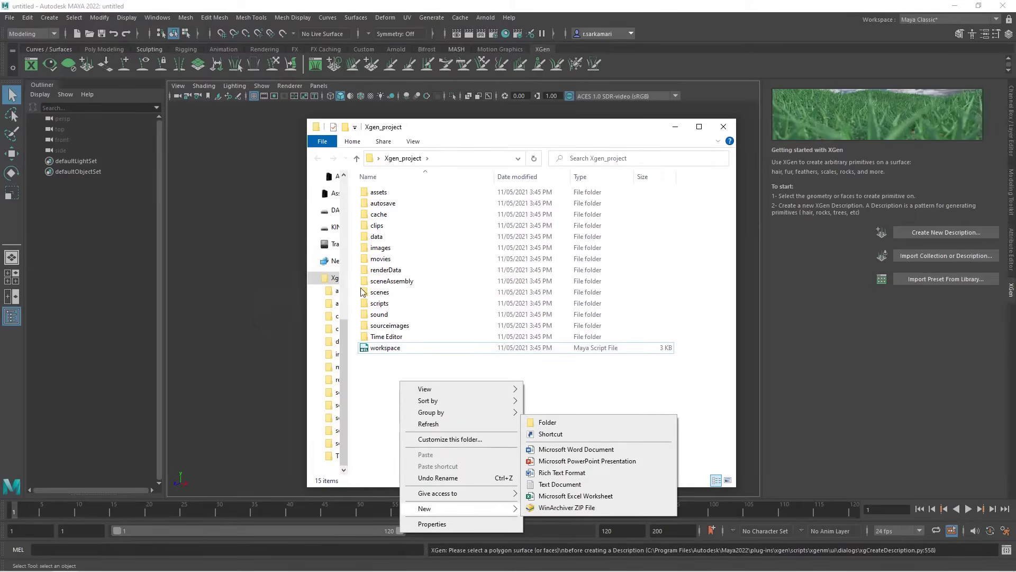
{"action": "left_click", "coordinate": [369, 382]}
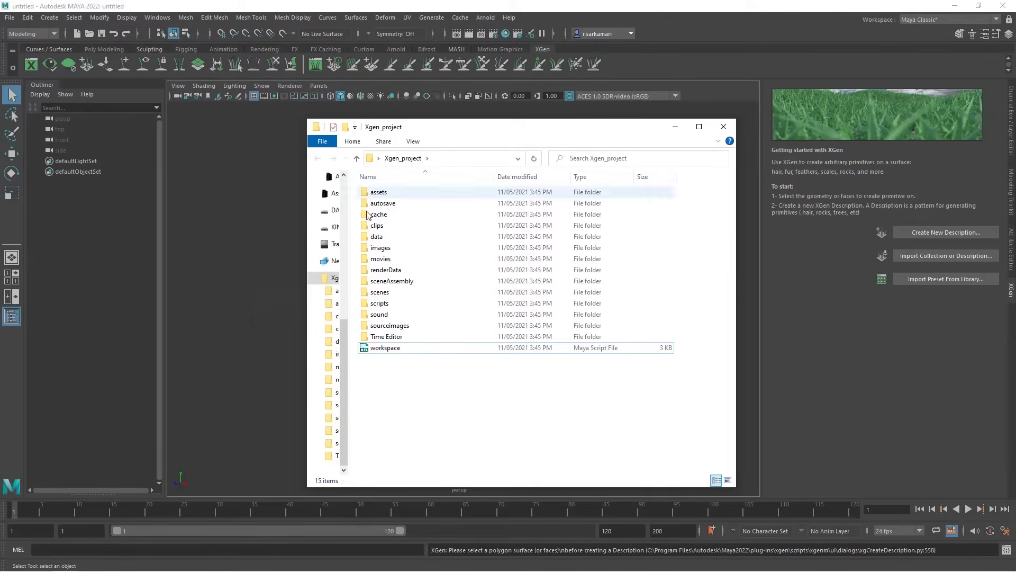
{"action": "left_click", "coordinate": [377, 326]}
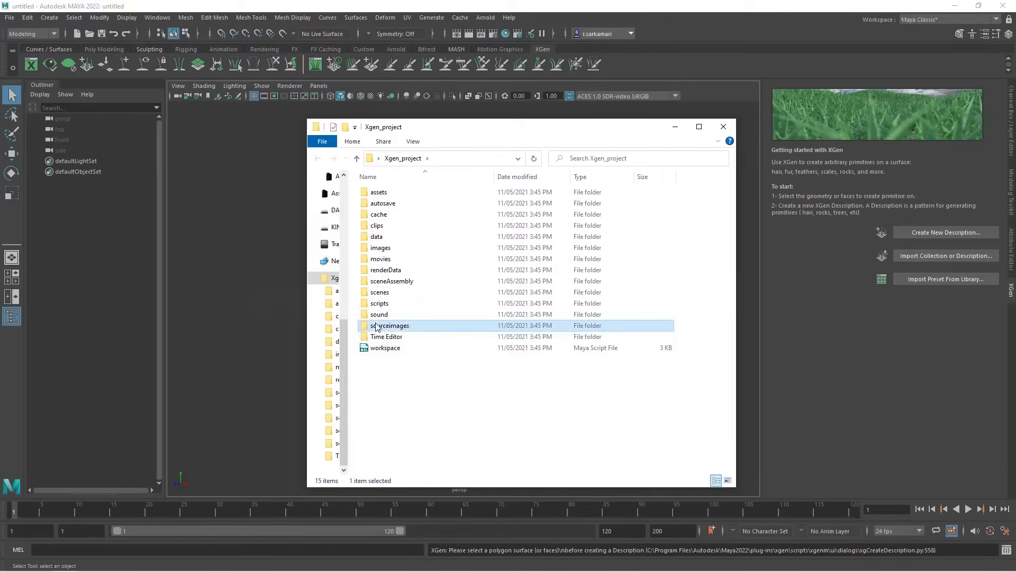
{"action": "left_click", "coordinate": [385, 374]}
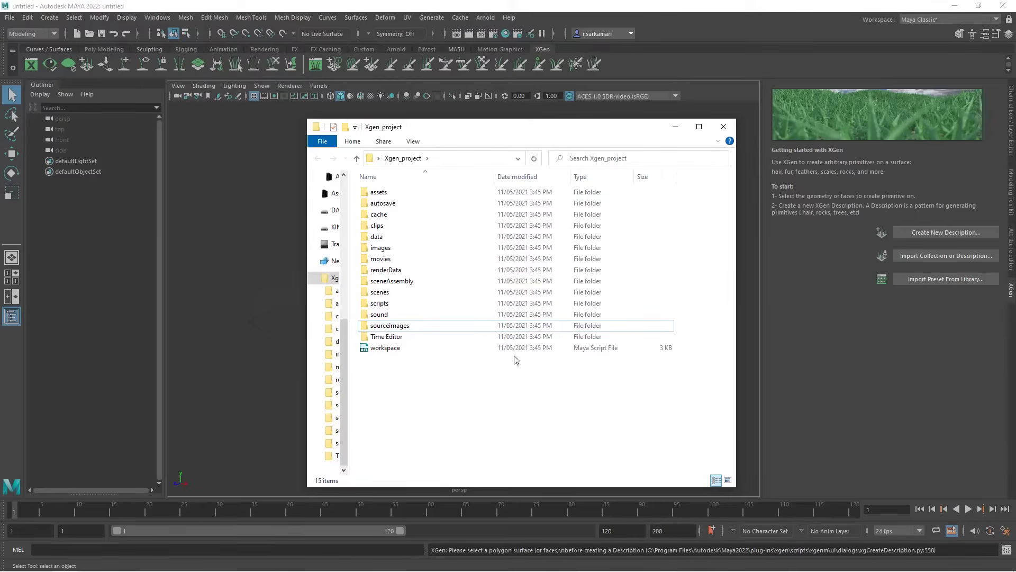
{"action": "left_click", "coordinate": [721, 127]}
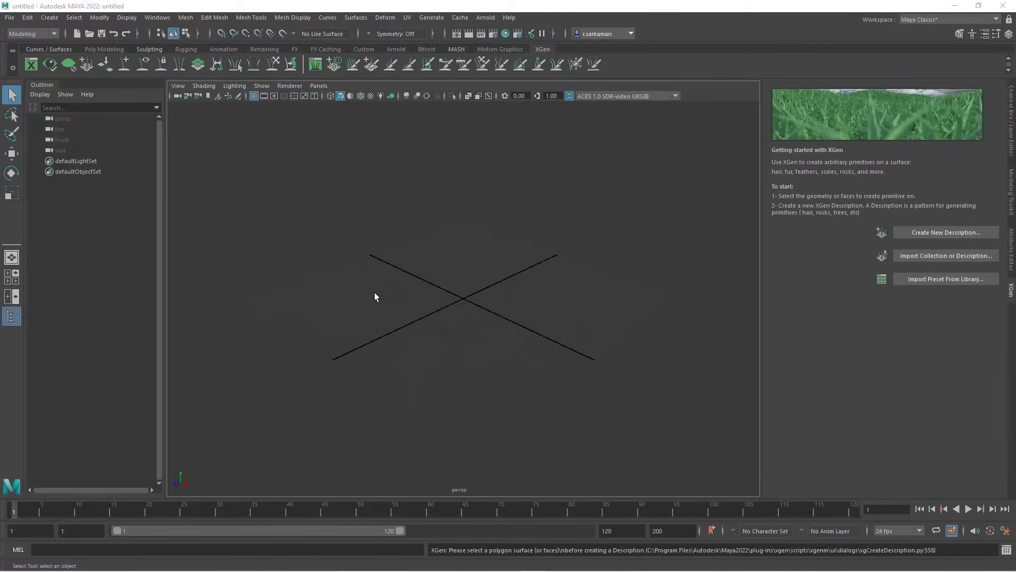
Import BasicHead.ma from the Bipeds sculpting base meshes in the Content Browser and close the browser
{"action": "left_click_drag", "start_coordinate": [372, 304], "coordinate": [475, 381], "text": "alt"}
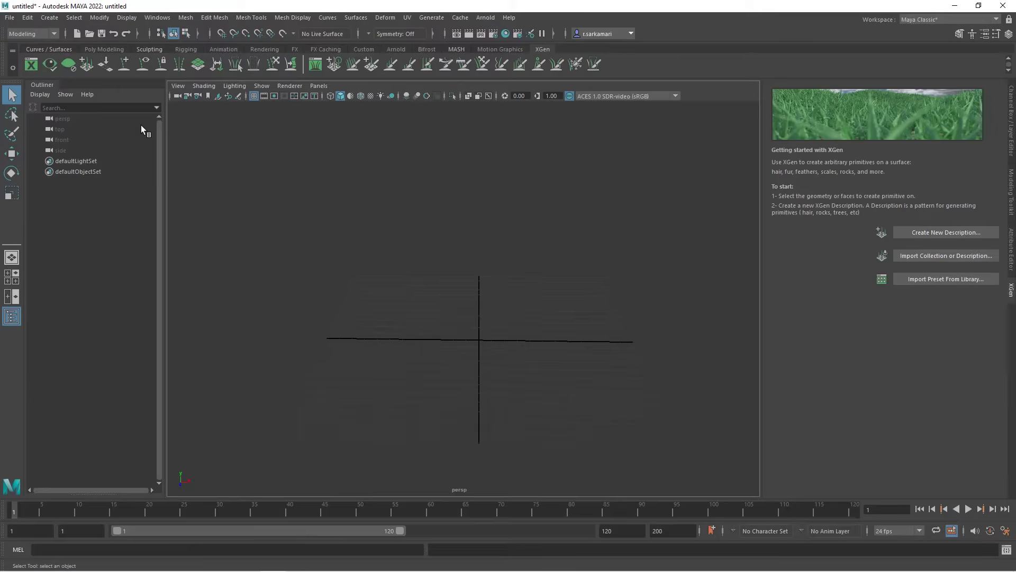
{"action": "left_click", "coordinate": [155, 18]}
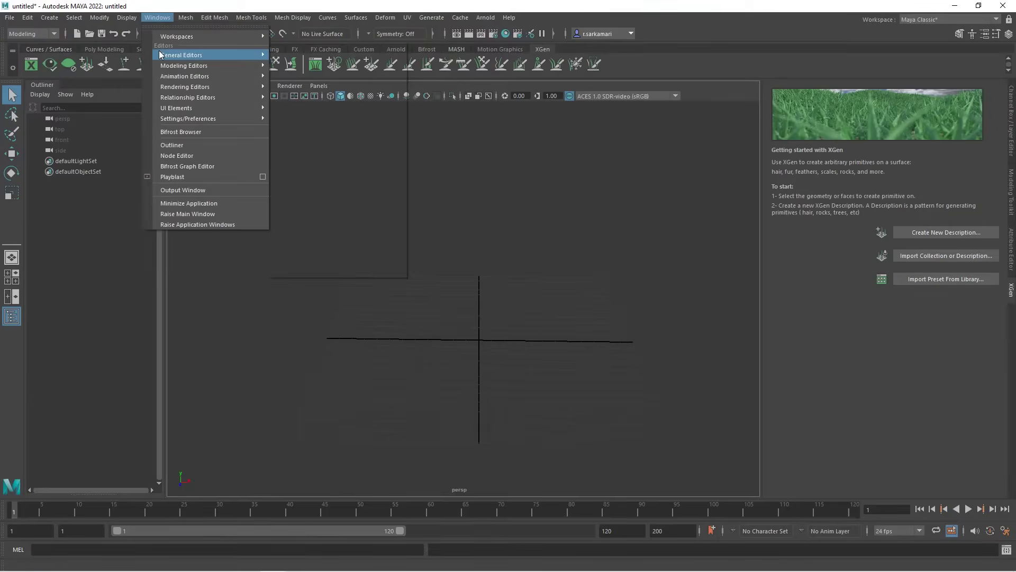
{"action": "mouse_move", "coordinate": [160, 54]}
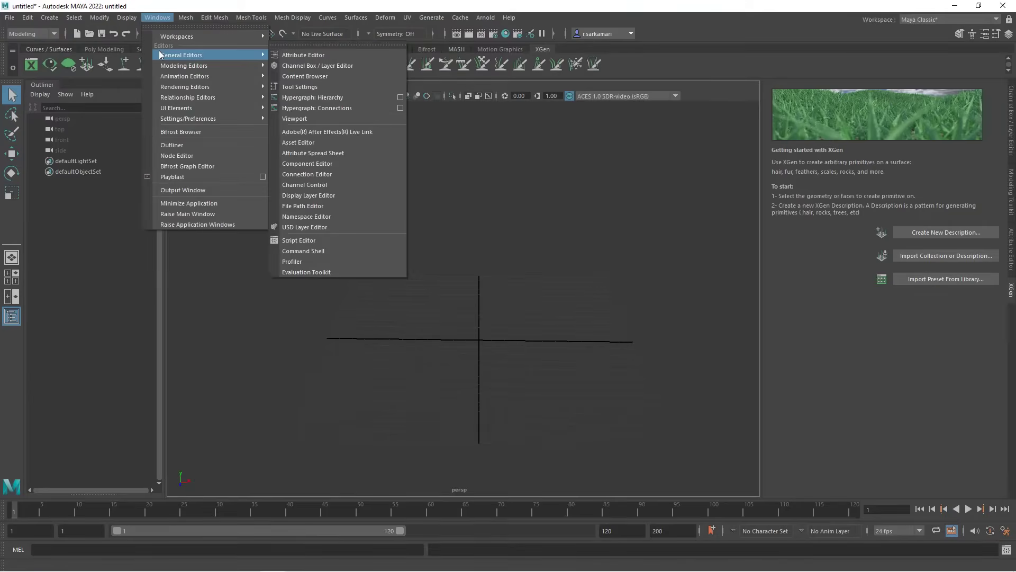
{"action": "left_click", "coordinate": [292, 76]}
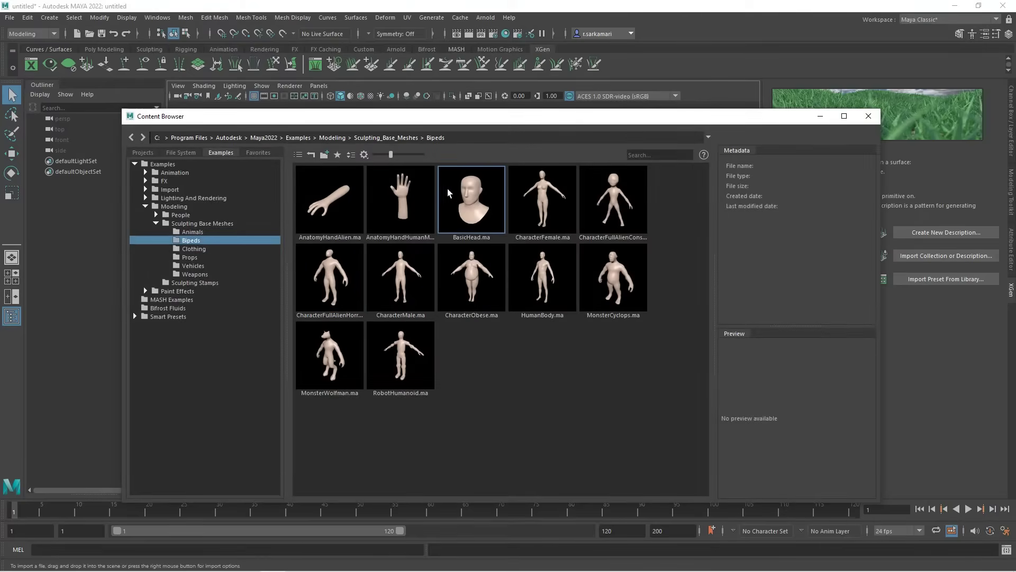
{"action": "left_click", "coordinate": [472, 194]}
{"action": "right_click", "coordinate": [471, 197]}
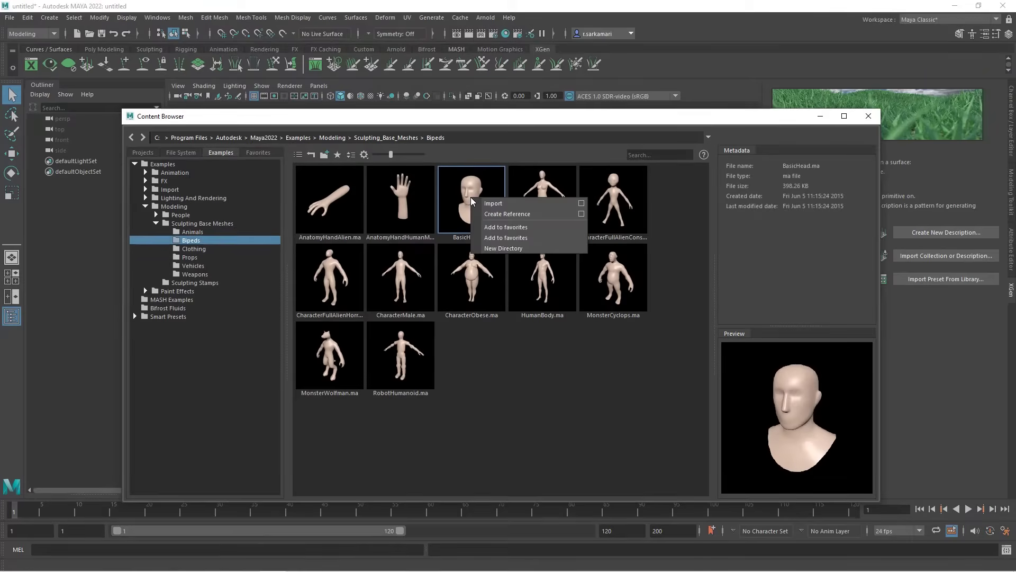
{"action": "left_click", "coordinate": [493, 203]}
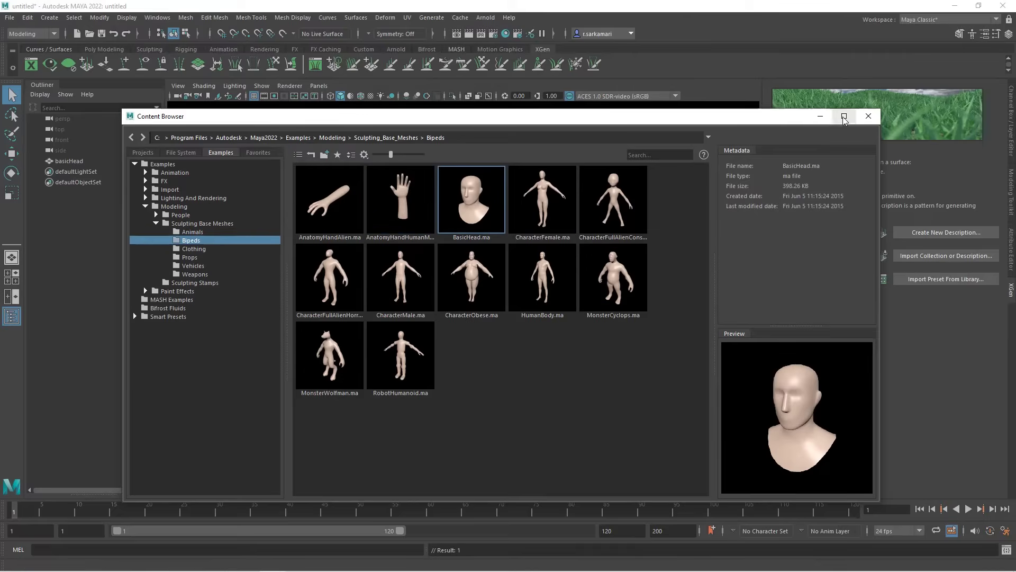
{"action": "left_click", "coordinate": [862, 118]}
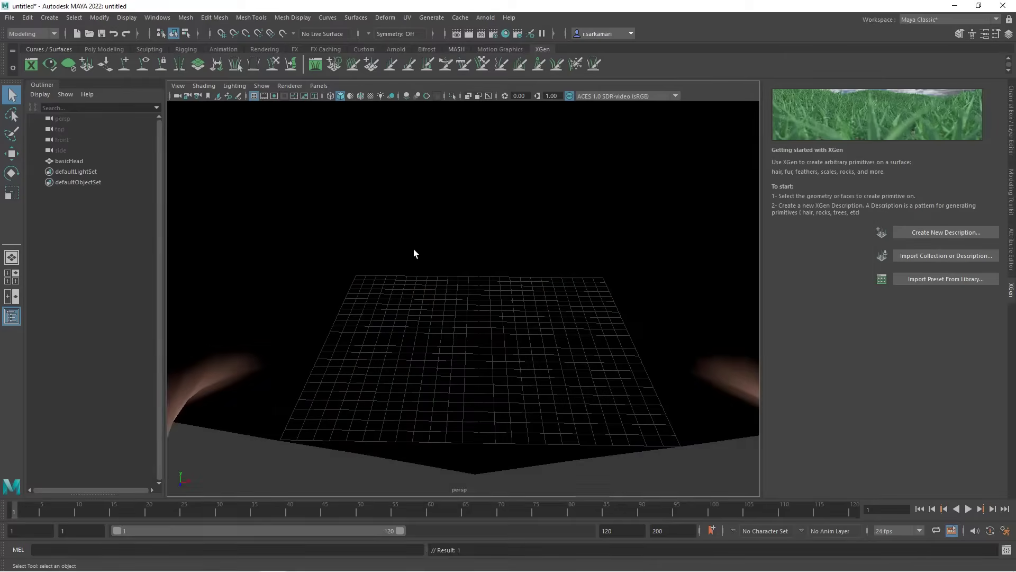
Scale the basicHead mesh uniformly to 0.18 in X, Y and Z
{"action": "left_click", "coordinate": [412, 244]}
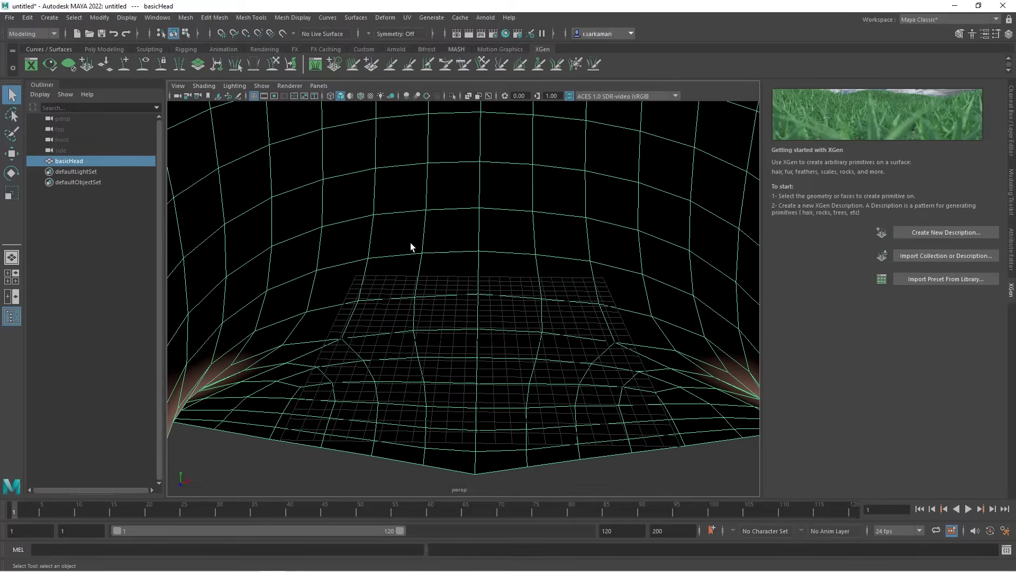
{"action": "key", "text": "f"}
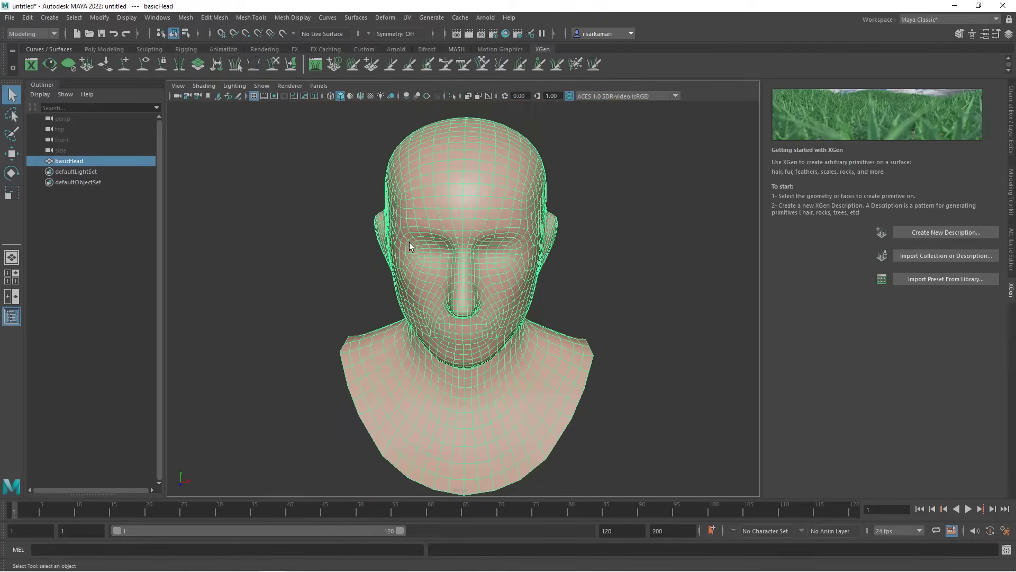
{"action": "key", "text": "r"}
{"action": "left_click_drag", "start_coordinate": [377, 331], "coordinate": [364, 320], "text": "alt"}
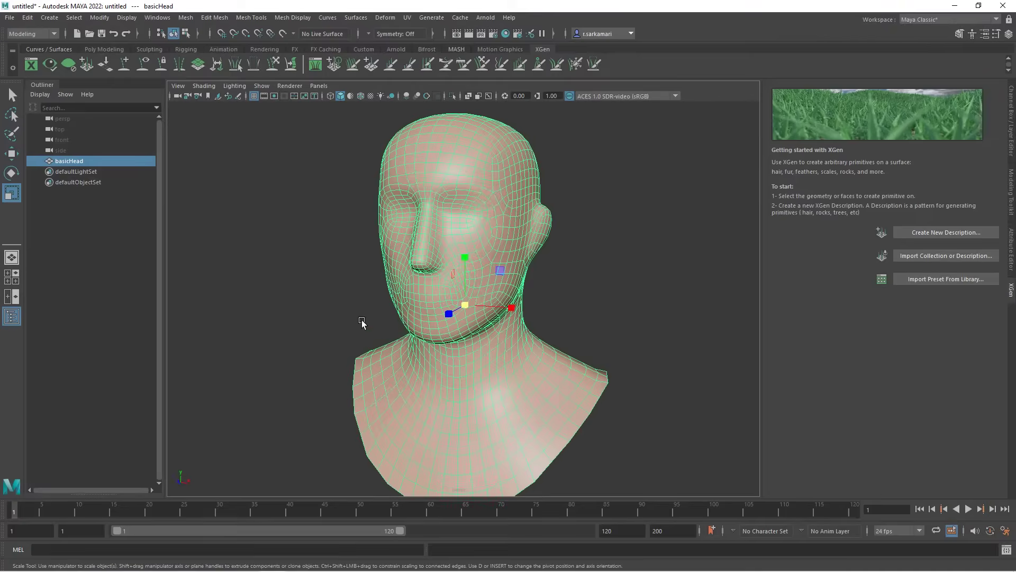
{"action": "key", "text": "ctrl+a"}
{"action": "left_click", "coordinate": [1005, 132]}
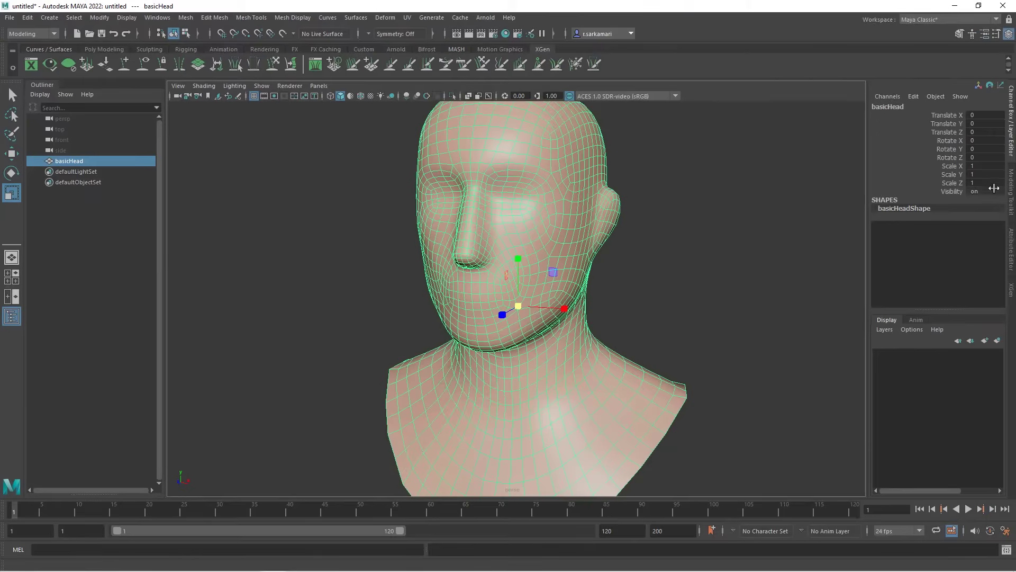
{"action": "left_click_drag", "start_coordinate": [983, 167], "coordinate": [987, 178]}
{"action": "left_click", "coordinate": [986, 181]}
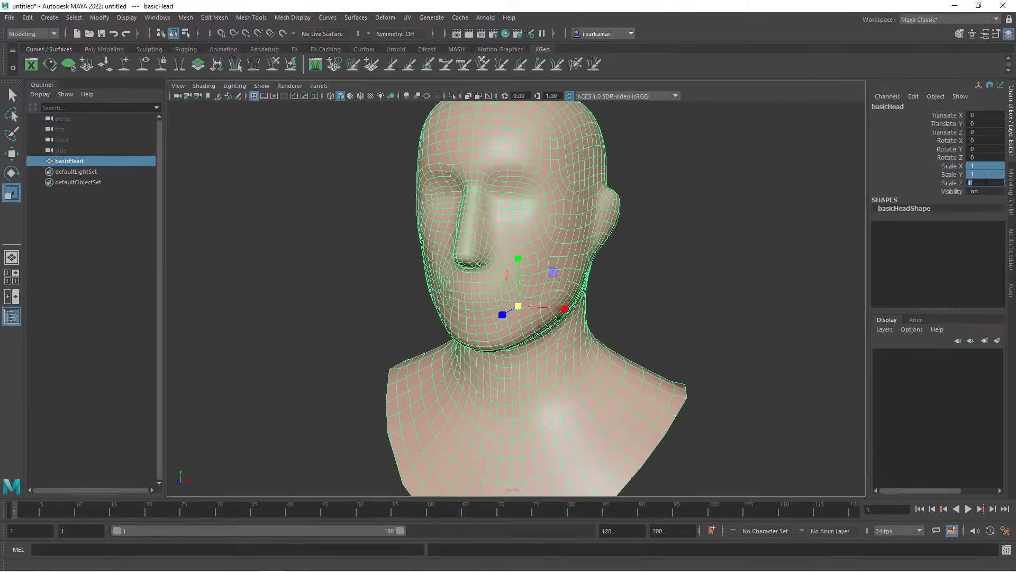
{"action": "type", "text": "0.18"}
{"action": "key", "text": "Return"}
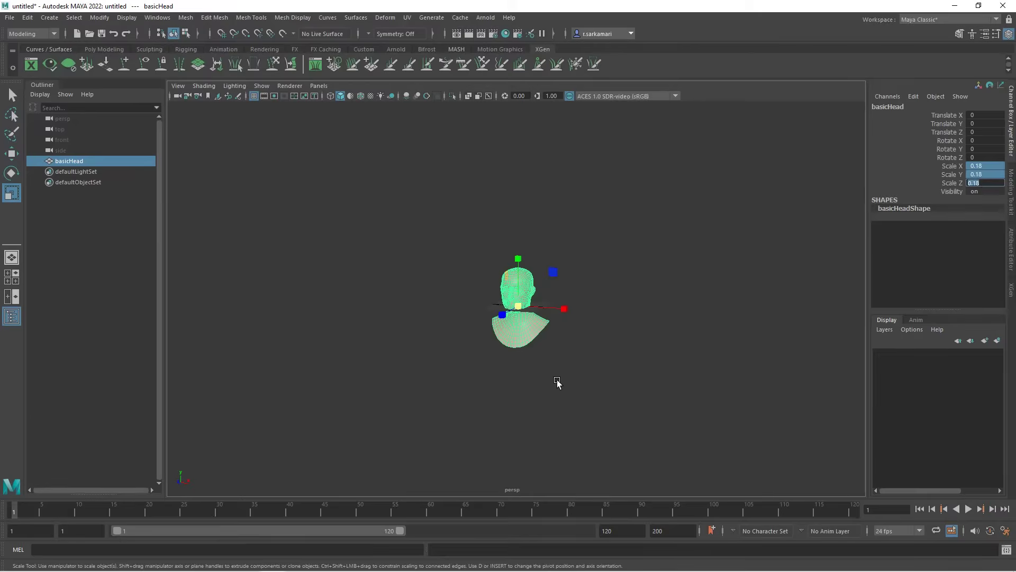
Raise the basicHead mesh about 25.6 cm above the grid along Y and frame it from the front
{"action": "left_click", "coordinate": [555, 380]}
{"action": "left_click", "coordinate": [528, 332]}
{"action": "key", "text": "w"}
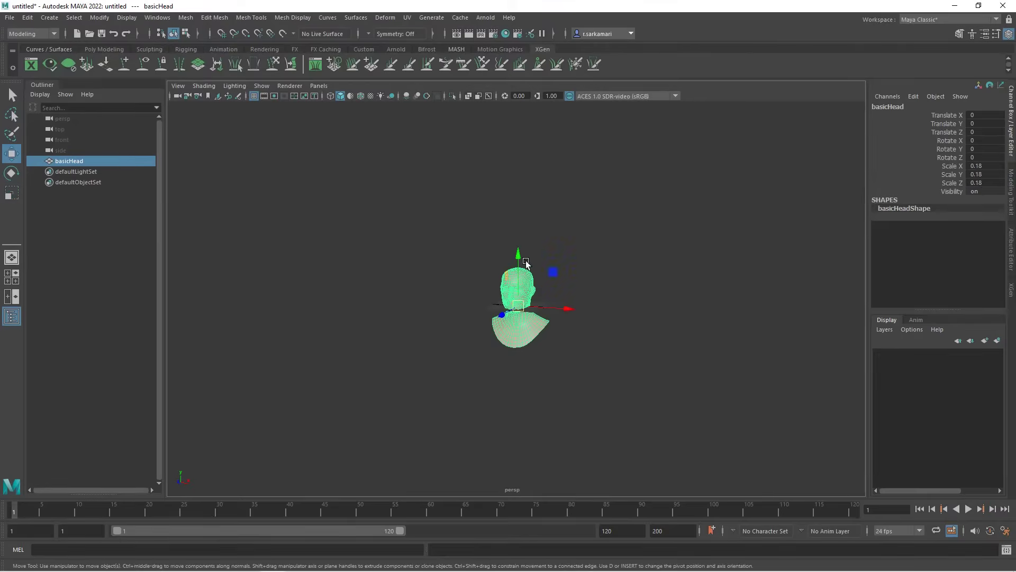
{"action": "left_click_drag", "start_coordinate": [521, 254], "coordinate": [522, 202]}
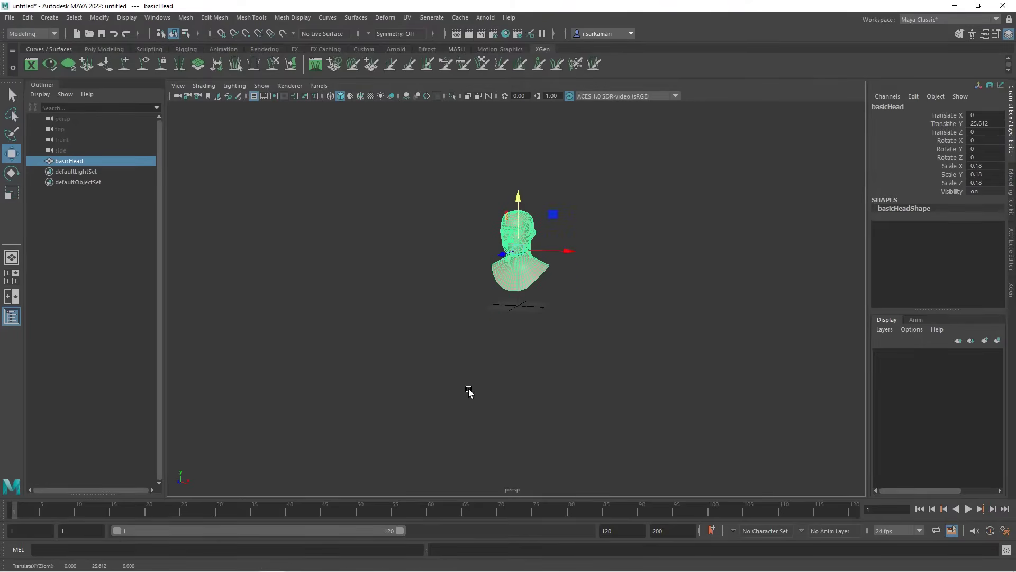
{"action": "key", "text": "f"}
{"action": "mouse_move", "coordinate": [422, 431]}
{"action": "left_mouse_down", "text": "alt"}
{"action": "mouse_move", "coordinate": [437, 430]}
{"action": "mouse_move", "coordinate": [430, 424]}
{"action": "left_mouse_up", "text": "alt"}
{"action": "mouse_move", "coordinate": [430, 424]}
{"action": "middle_mouse_down", "text": "alt"}
{"action": "mouse_move", "coordinate": [415, 374]}
{"action": "mouse_move", "coordinate": [397, 367]}
{"action": "middle_mouse_up", "text": "alt"}
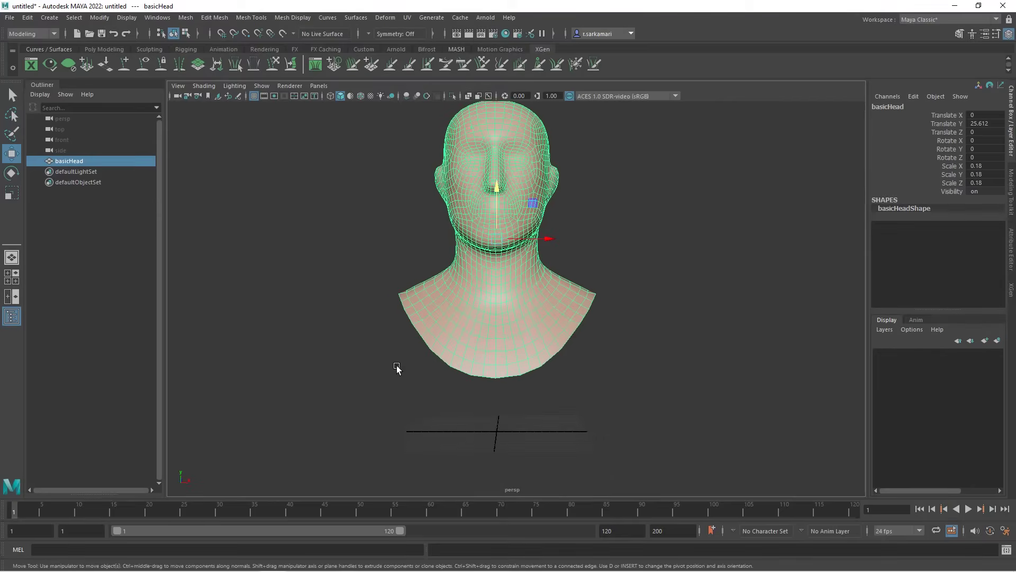
Create a polygon cube under the head, flatten it into a slab scaled about 21.7 × 2.2 × 21.7, and raise it about 1.3 cm
{"action": "left_click", "coordinate": [104, 49]}
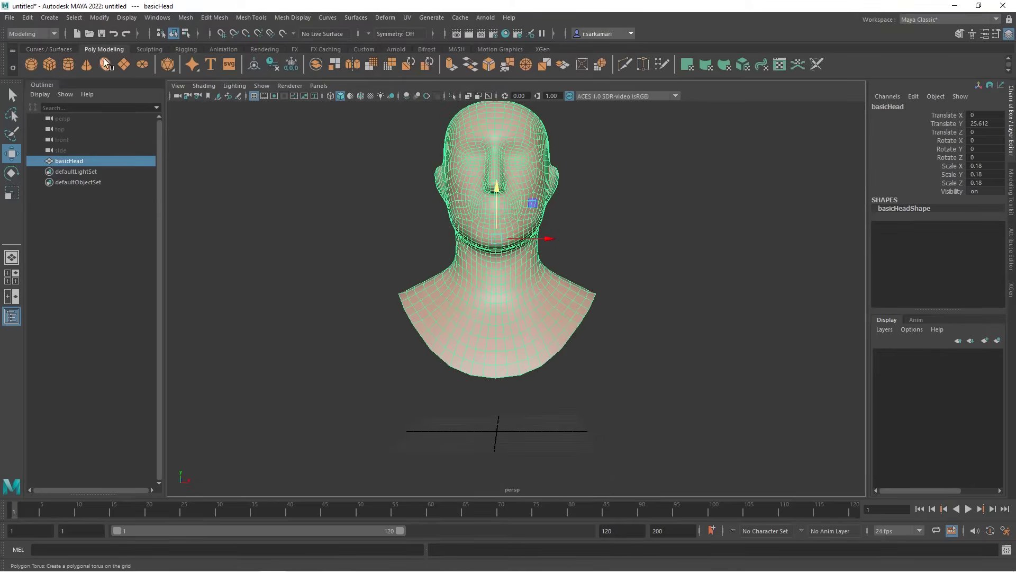
{"action": "left_click", "coordinate": [48, 67]}
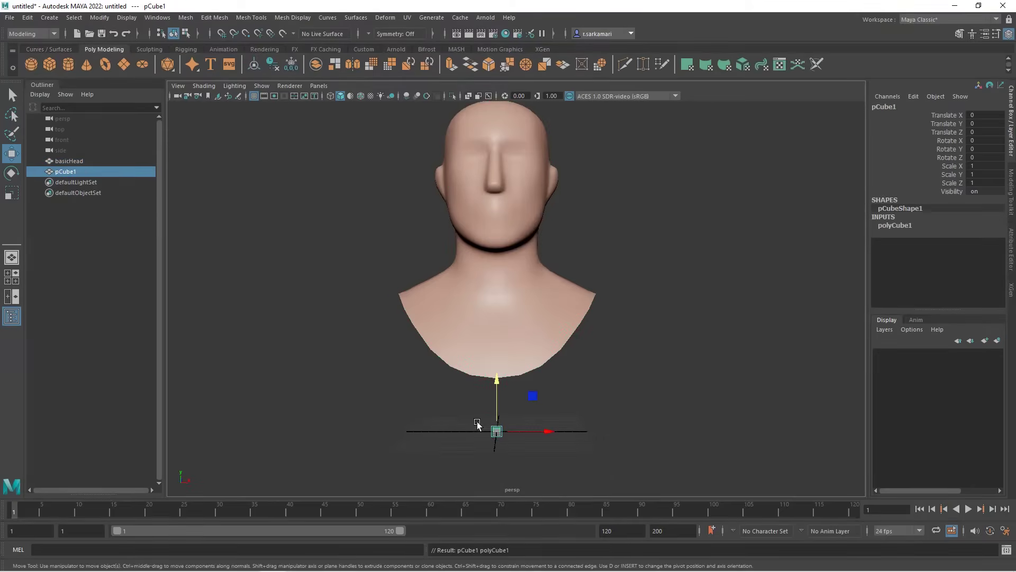
{"action": "key", "text": "r"}
{"action": "left_click_drag", "start_coordinate": [497, 431], "coordinate": [637, 467]}
{"action": "mouse_move", "coordinate": [501, 382]}
{"action": "left_mouse_down"}
{"action": "mouse_move", "coordinate": [491, 422]}
{"action": "mouse_move", "coordinate": [494, 400]}
{"action": "left_mouse_up"}
{"action": "key", "text": "w"}
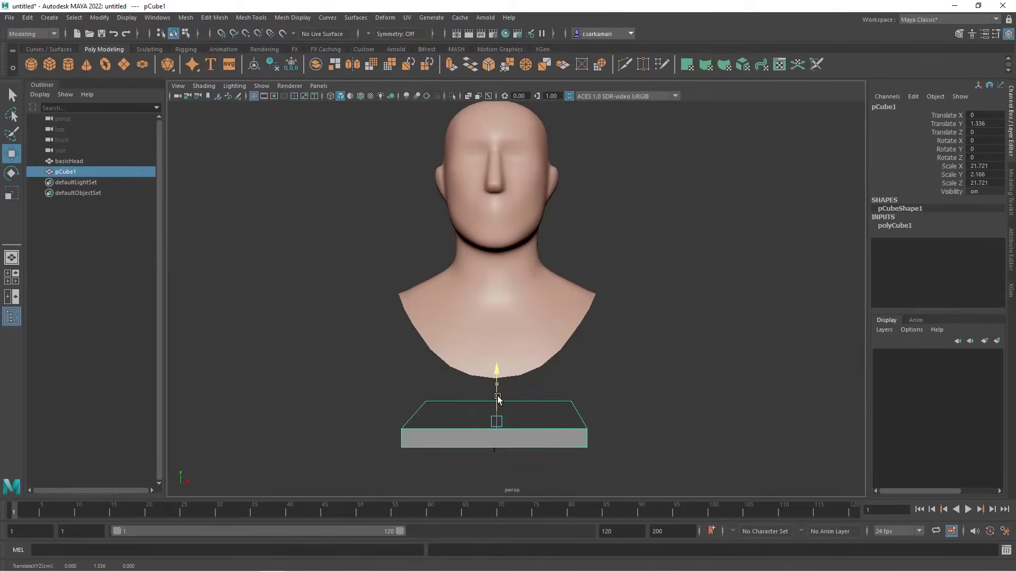
Bevel all edges of the base slab with a fraction of 0.5 and one segment, and return to object mode
{"action": "right_click", "coordinate": [454, 419]}
{"action": "left_click", "coordinate": [454, 243]}
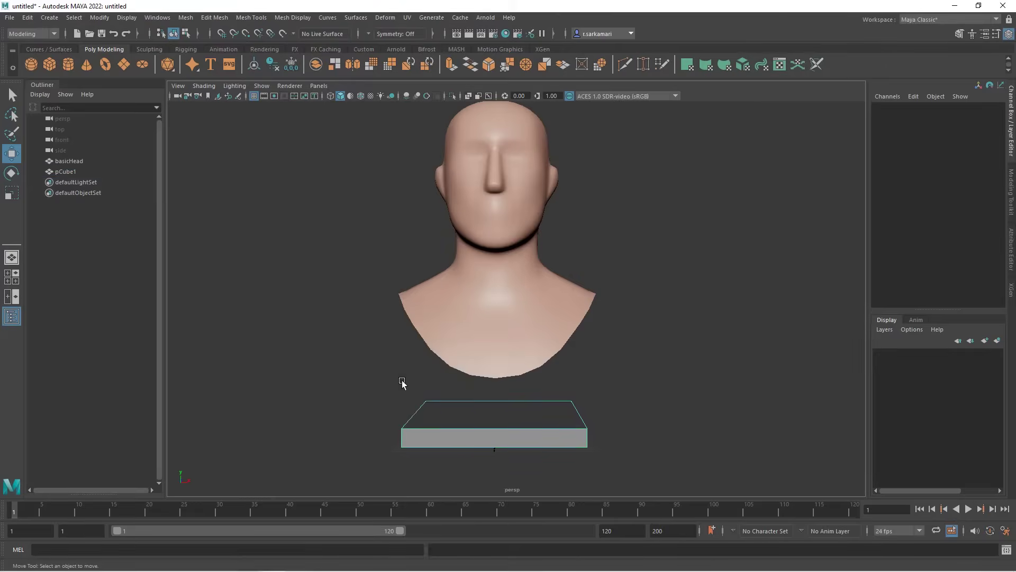
{"action": "left_click_drag", "start_coordinate": [401, 380], "coordinate": [646, 486]}
{"action": "right_click_drag", "start_coordinate": [510, 365], "coordinate": [565, 365]}
{"action": "right_click", "coordinate": [516, 414]}
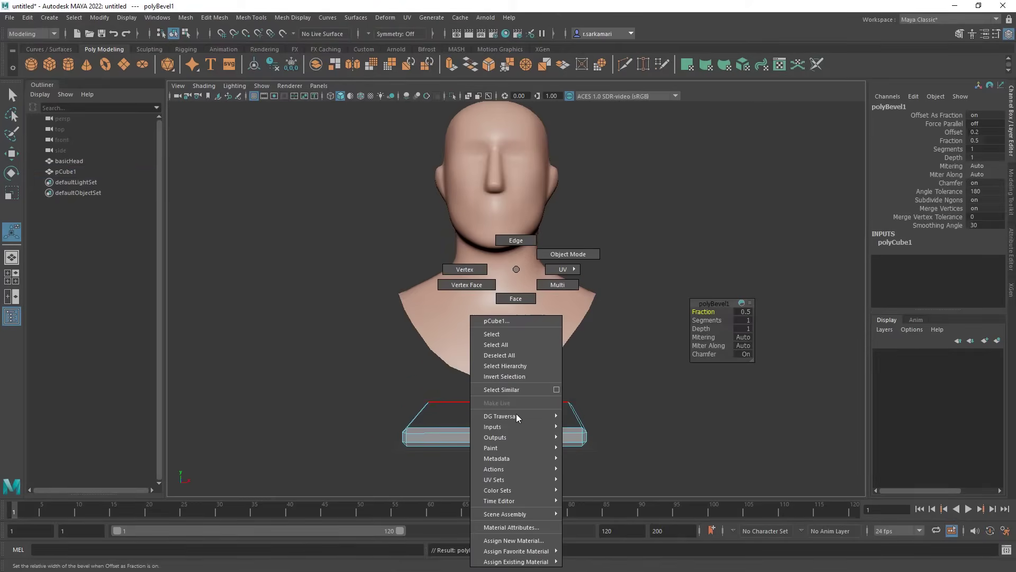
{"action": "left_click", "coordinate": [567, 254]}
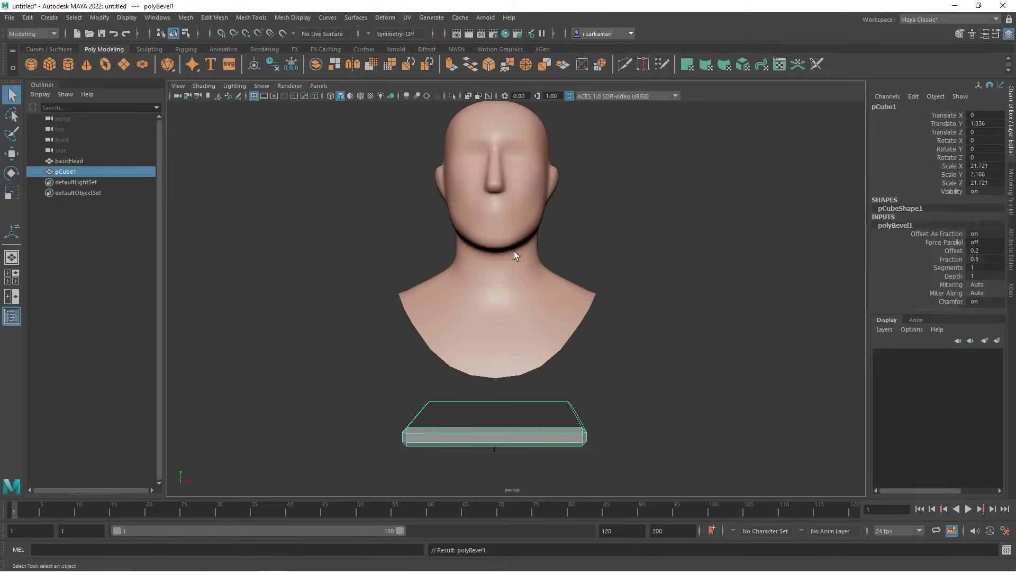
Create a polygon cylinder as a thin post under the head, scaled about 0.79 × 7.03 × 0.79 and raised about 9 cm
{"action": "left_click", "coordinate": [68, 64]}
{"action": "key", "text": "r"}
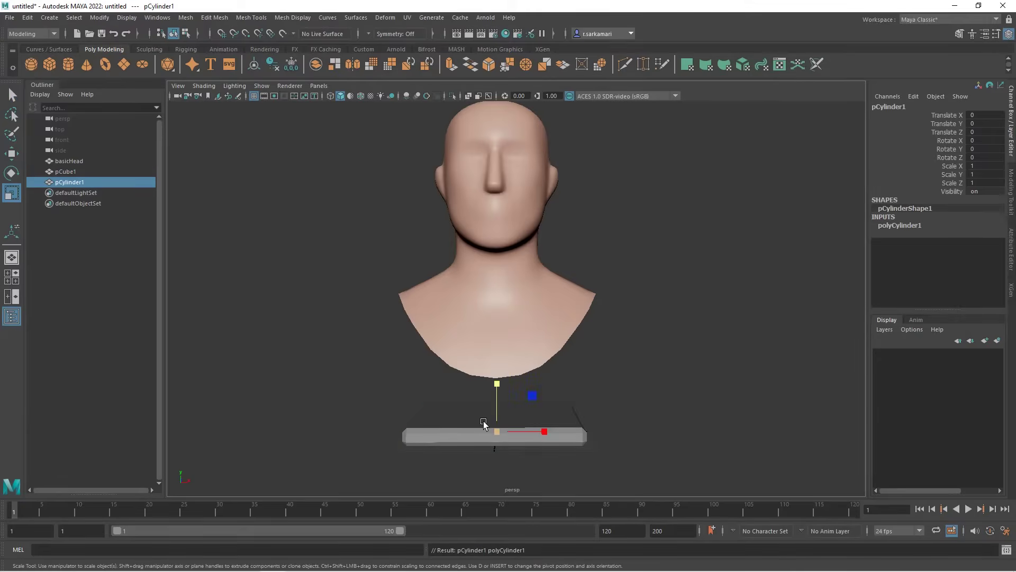
{"action": "left_click_drag", "start_coordinate": [495, 429], "coordinate": [477, 209]}
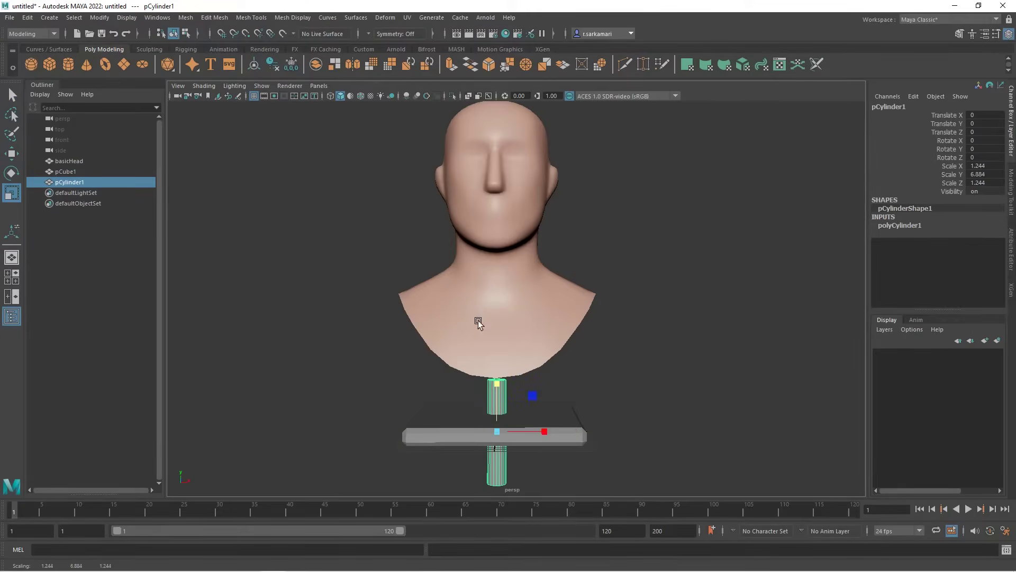
{"action": "key", "text": "w"}
{"action": "left_click_drag", "start_coordinate": [498, 384], "coordinate": [497, 313]}
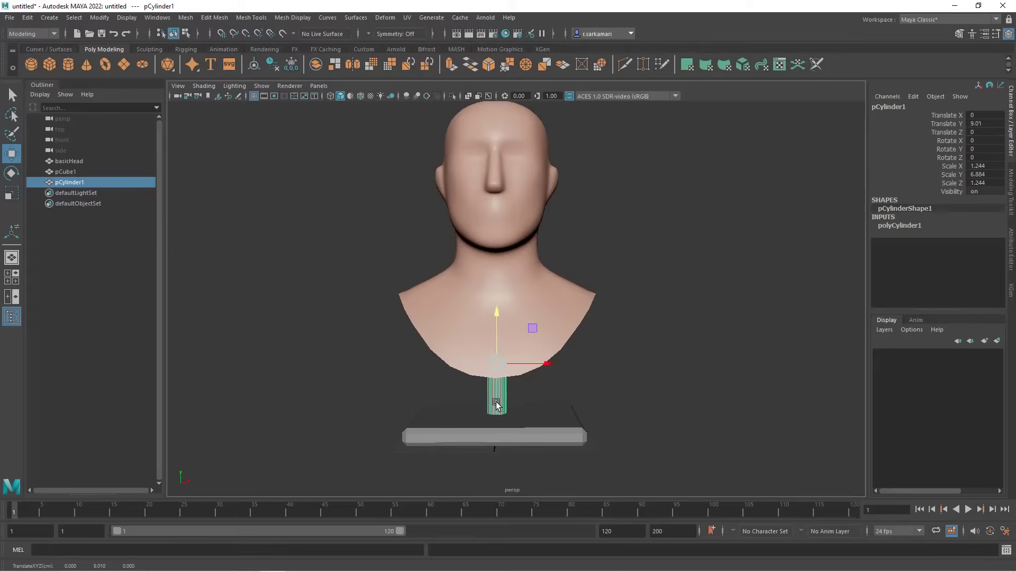
{"action": "key", "text": "r"}
{"action": "left_click_drag", "start_coordinate": [500, 364], "coordinate": [501, 288]}
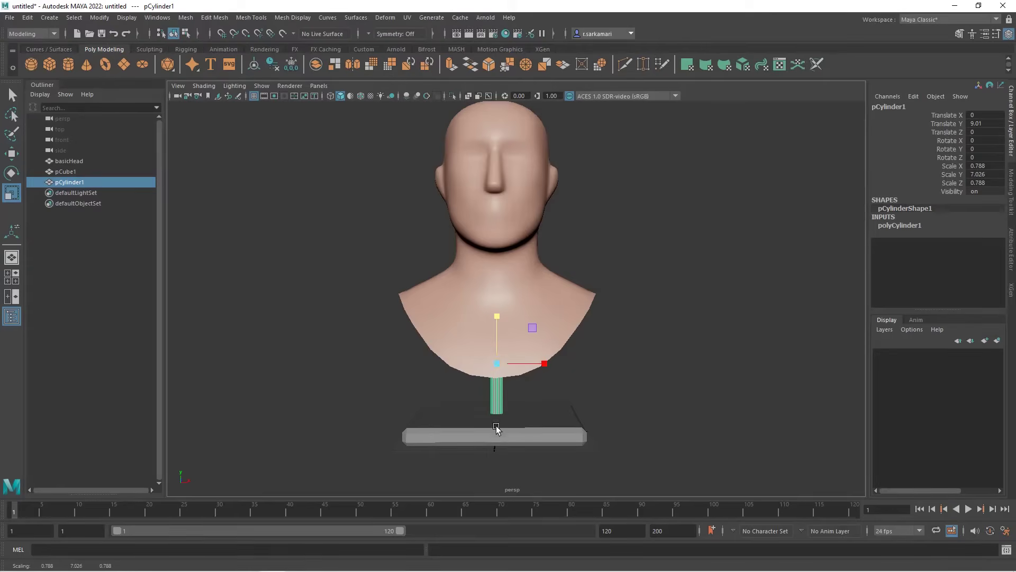
Insert an edge loop around the post just above its lower end with the Insert Edge Loop tool
{"action": "right_click_drag", "start_coordinate": [496, 425], "coordinate": [628, 397], "text": "alt"}
{"action": "scroll", "coordinate": [628, 397], "scroll_direction": "up", "scroll_amount": 2}
{"action": "scroll", "coordinate": [471, 415], "scroll_direction": "up", "scroll_amount": 2}
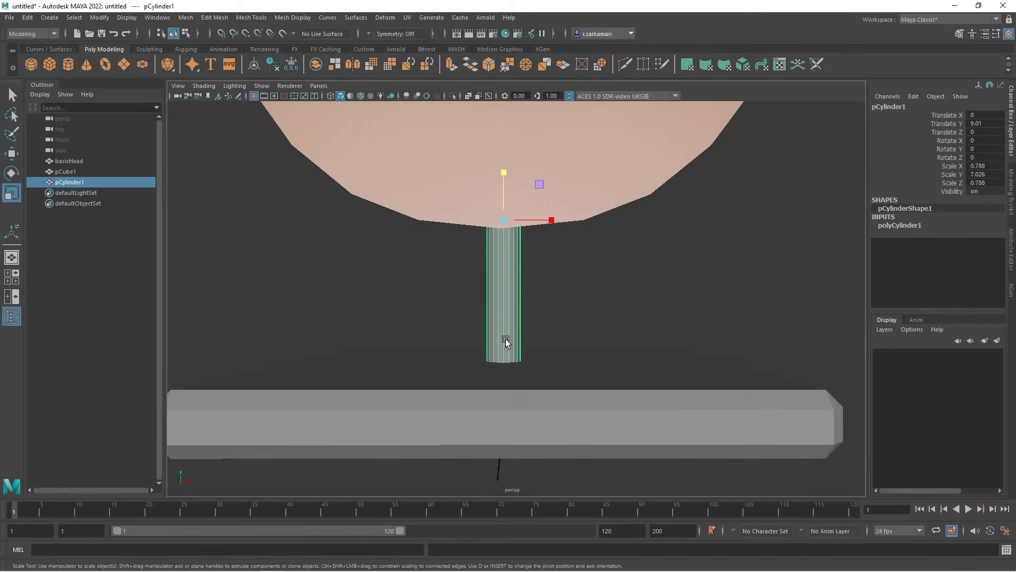
{"action": "right_click", "coordinate": [507, 302]}
{"action": "right_click_drag", "start_coordinate": [506, 319], "coordinate": [436, 291], "text": "shift"}
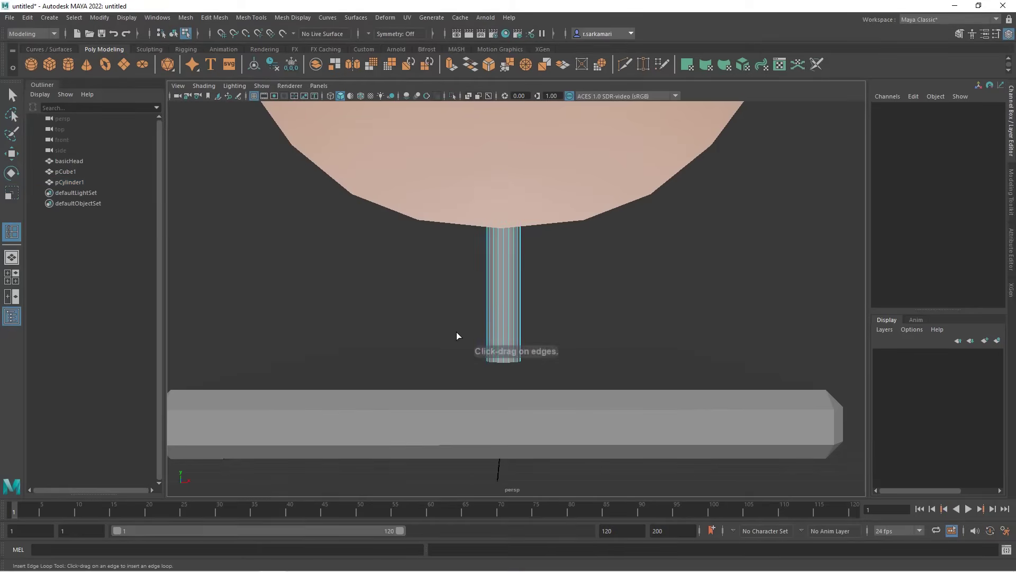
{"action": "left_click", "coordinate": [492, 354]}
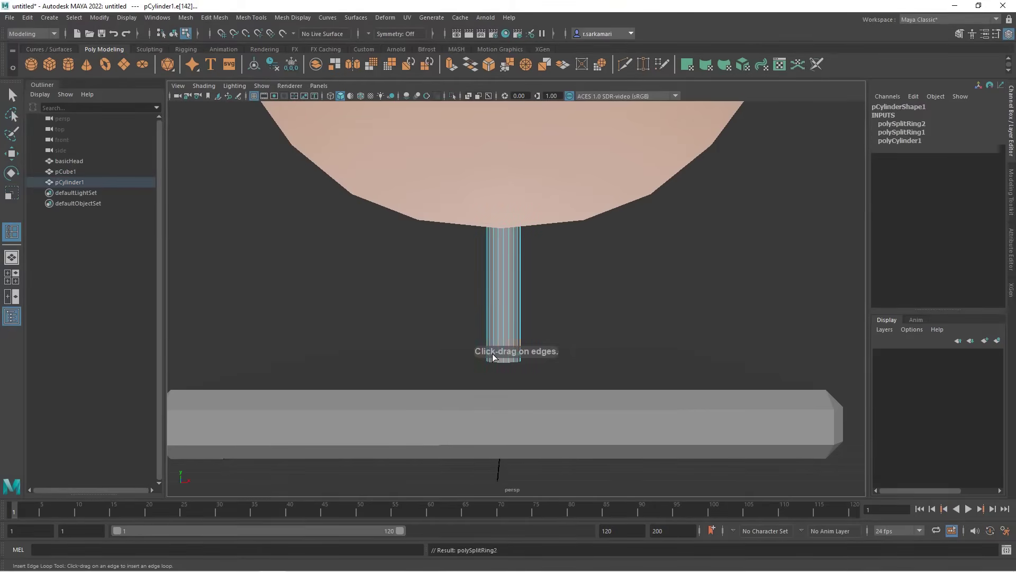
{"action": "left_click", "coordinate": [11, 94]}
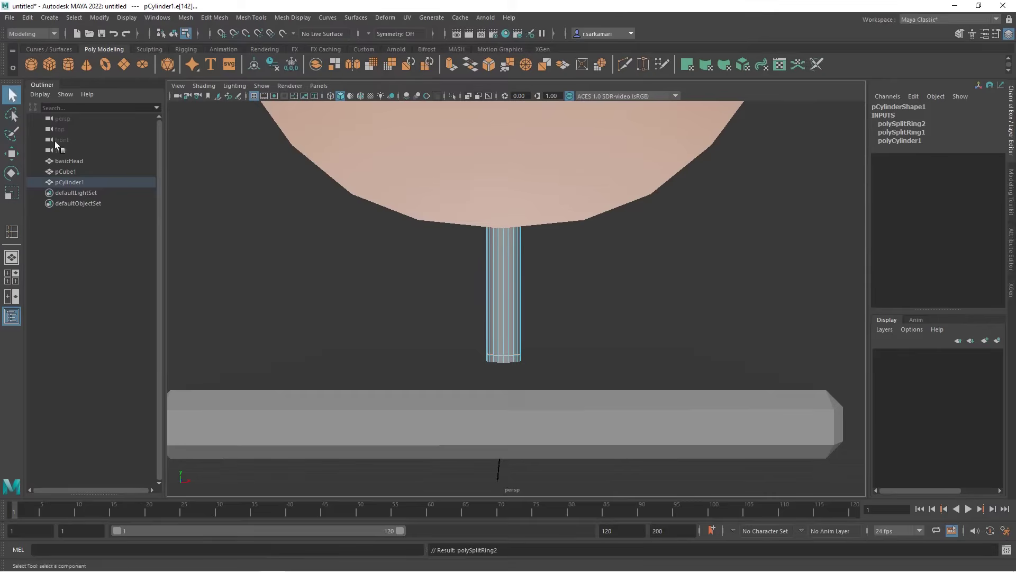
Extrude the ring of faces at the post's lower end outward into a small collar and return to object mode
{"action": "right_click_drag", "start_coordinate": [488, 263], "coordinate": [501, 297]}
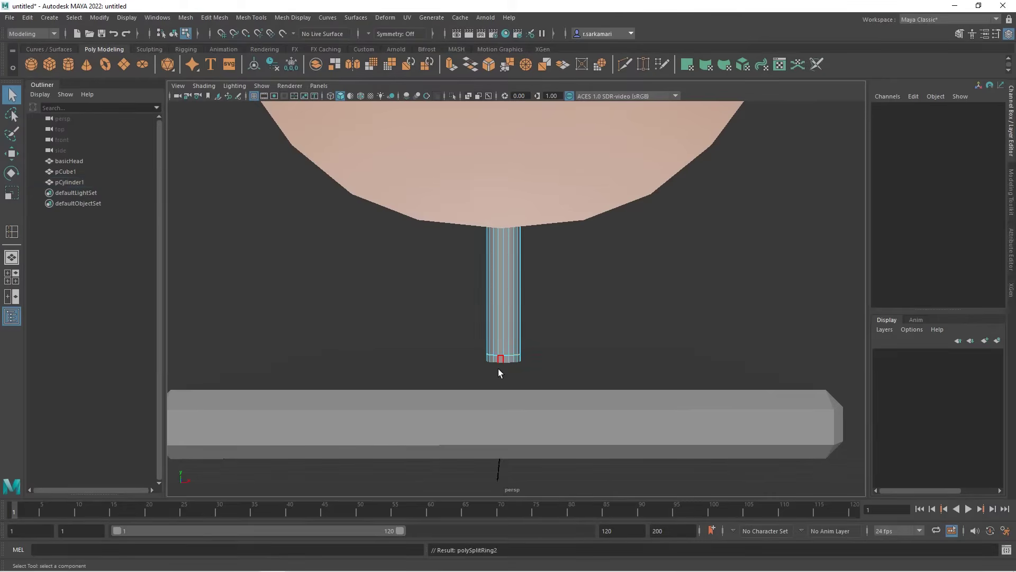
{"action": "double_click", "coordinate": [500, 360]}
{"action": "right_click_drag", "start_coordinate": [500, 360], "coordinate": [506, 345], "text": "shift"}
{"action": "left_click_drag", "start_coordinate": [539, 359], "coordinate": [549, 358]}
{"action": "right_click_drag", "start_coordinate": [504, 270], "coordinate": [533, 252]}
Lower the post along Y so that its collar sits on the base slab
{"action": "scroll", "coordinate": [542, 278], "scroll_direction": "down", "scroll_amount": 4}
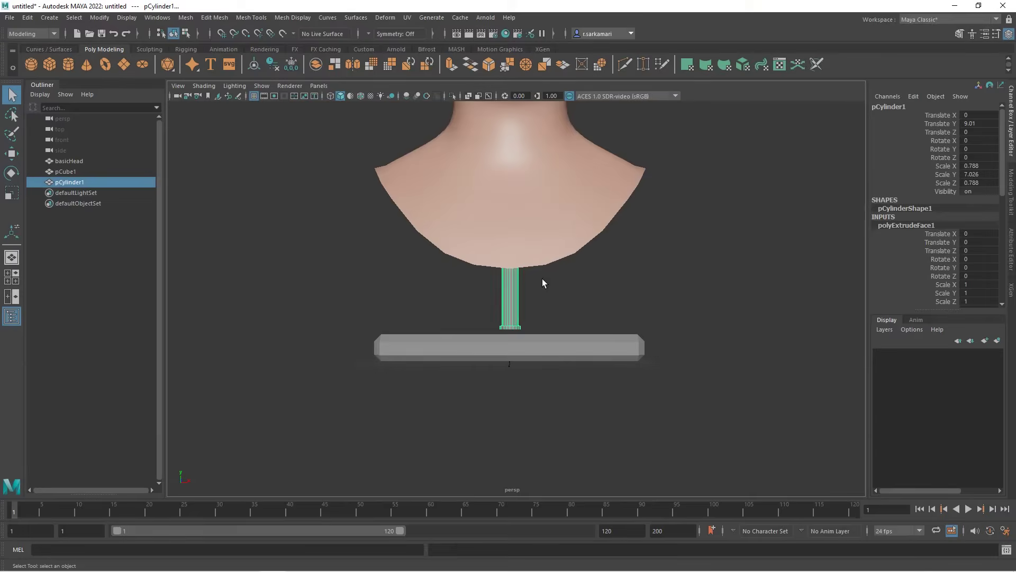
{"action": "left_click", "coordinate": [507, 292]}
{"action": "key", "text": "w"}
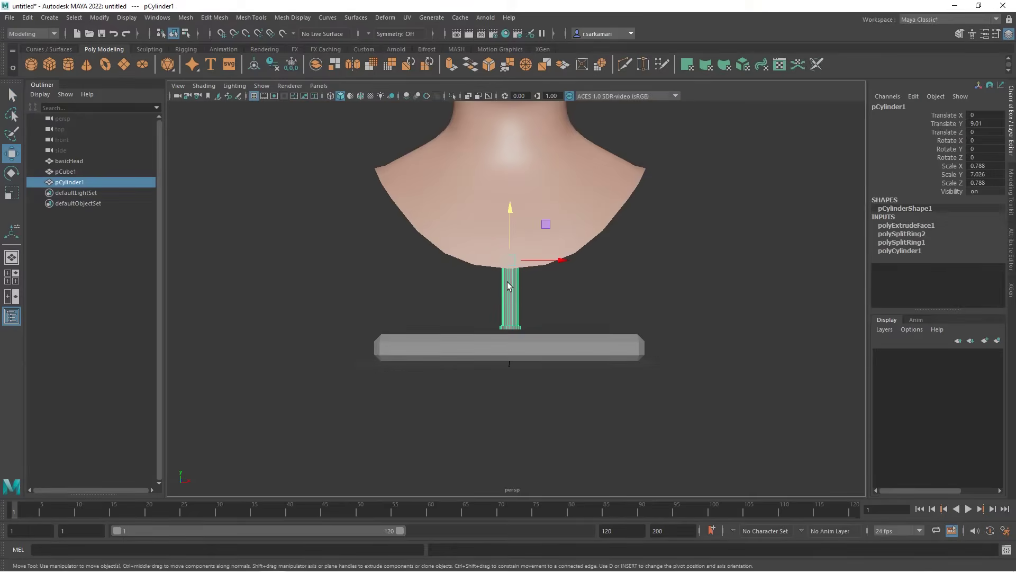
{"action": "left_click_drag", "start_coordinate": [510, 217], "coordinate": [510, 242]}
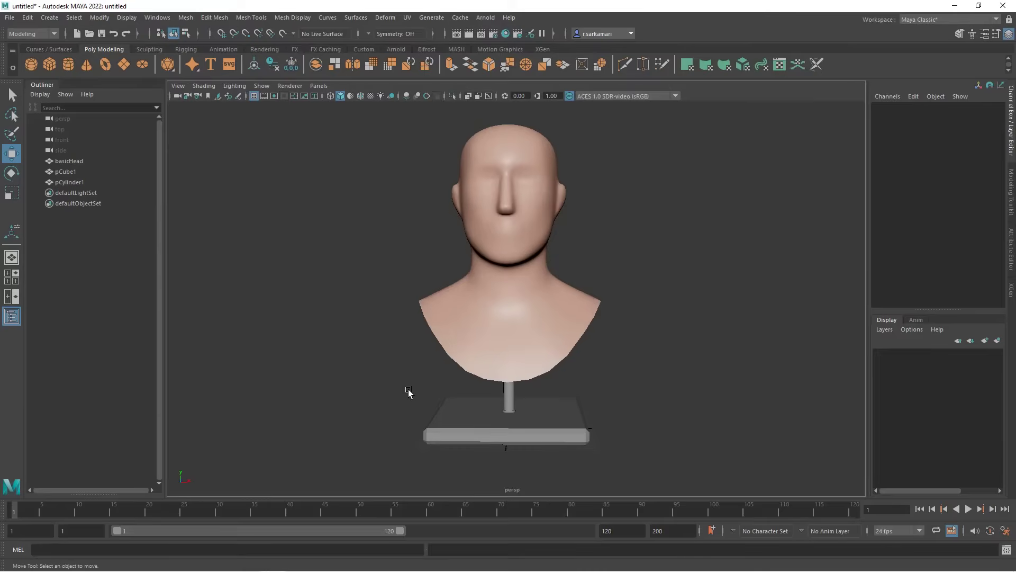
Inspect the transform values and construction history of the head bust and the base slab
{"action": "left_click", "coordinate": [484, 247]}
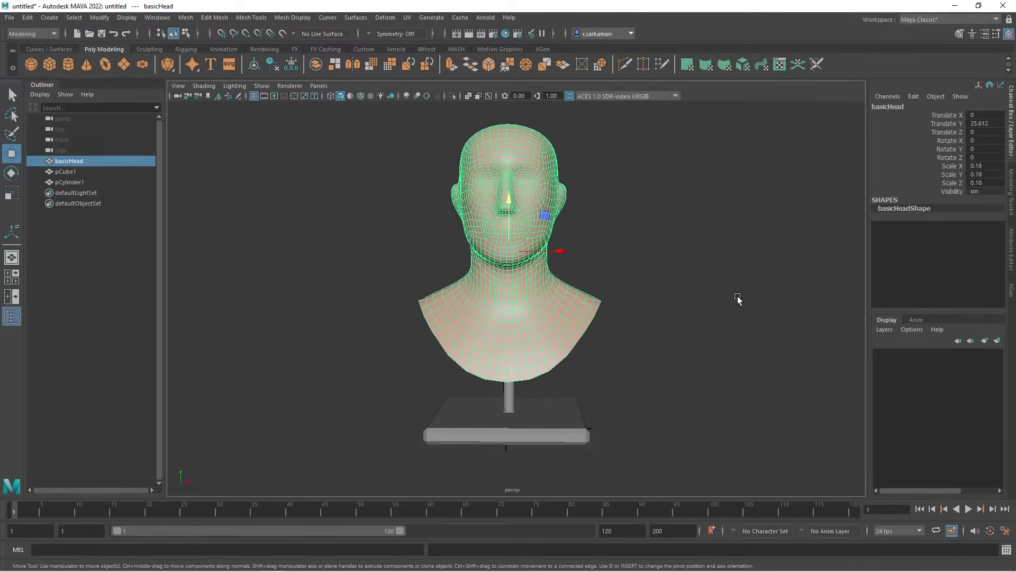
{"action": "left_click", "coordinate": [548, 418]}
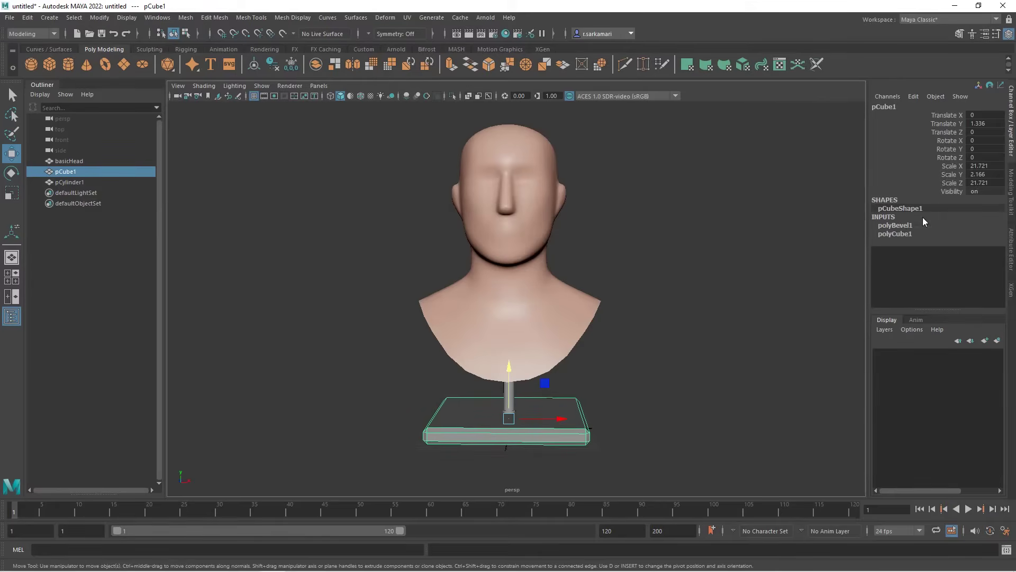
{"action": "left_click", "coordinate": [513, 295]}
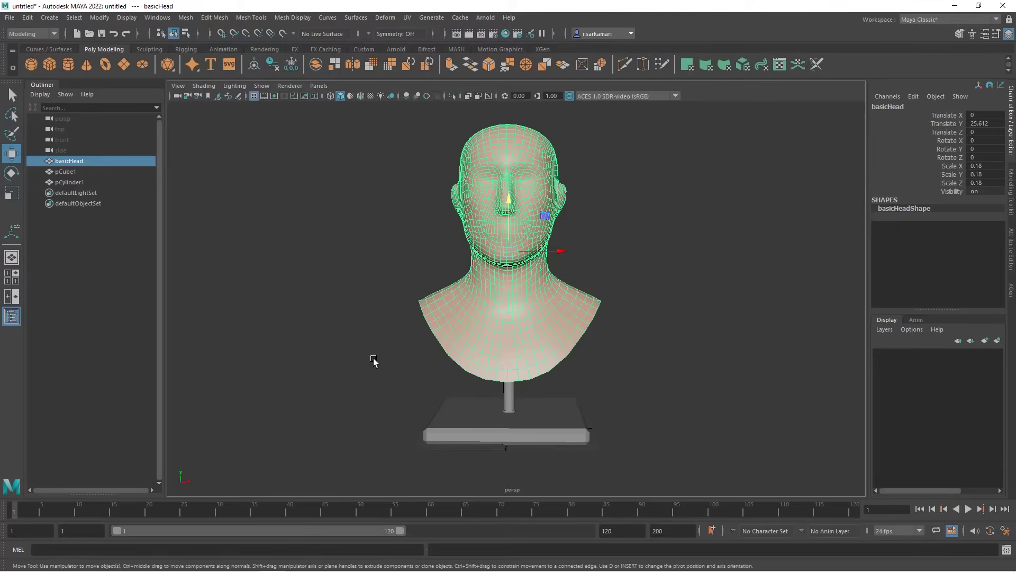
{"action": "left_click_drag", "start_coordinate": [374, 358], "coordinate": [454, 271], "text": "alt"}
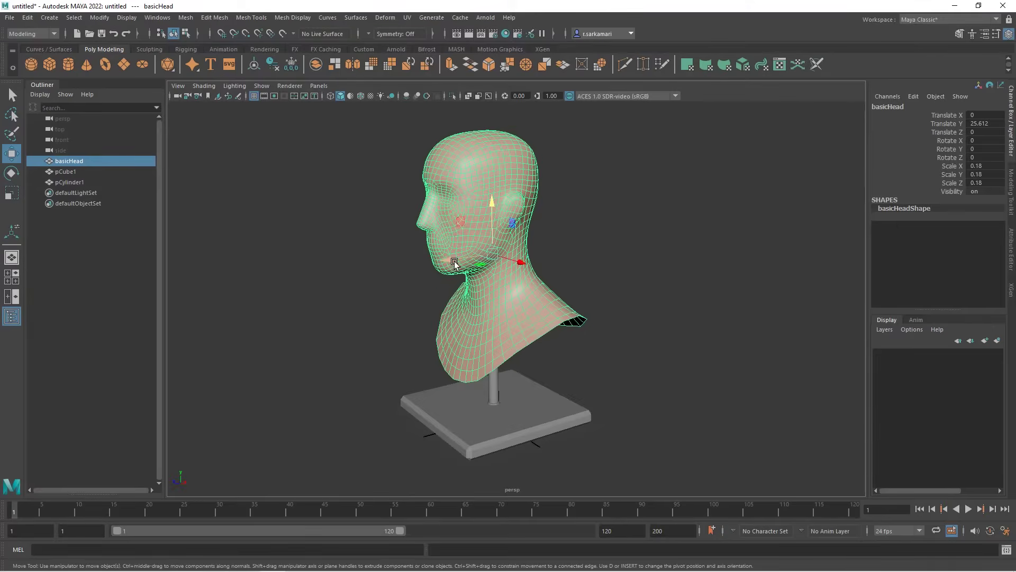
{"action": "left_click_drag", "start_coordinate": [363, 306], "coordinate": [517, 265], "text": "alt"}
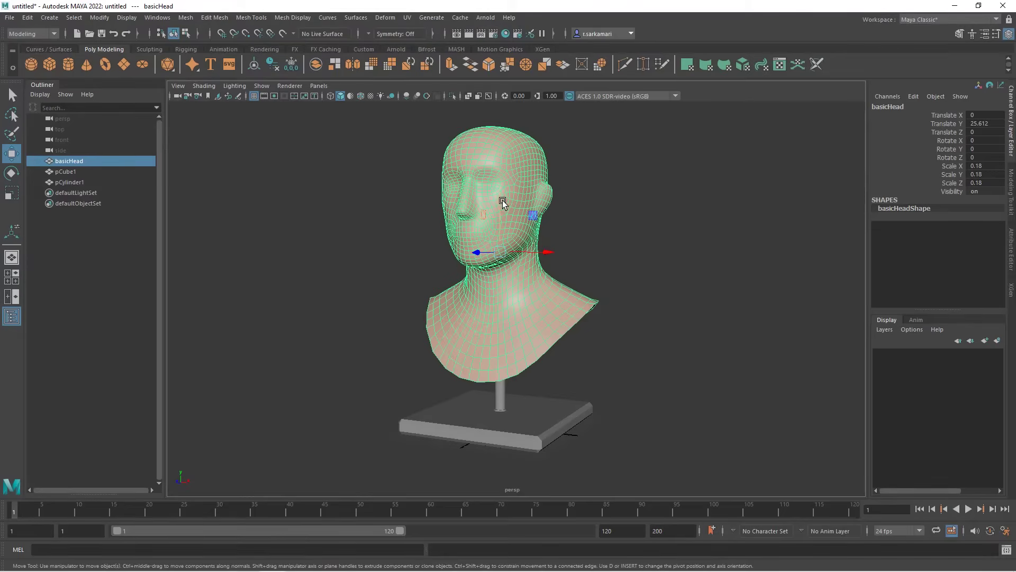
Try moving the head down along Y and sideways along X, undoing each move
{"action": "left_click_drag", "start_coordinate": [502, 201], "coordinate": [527, 298]}
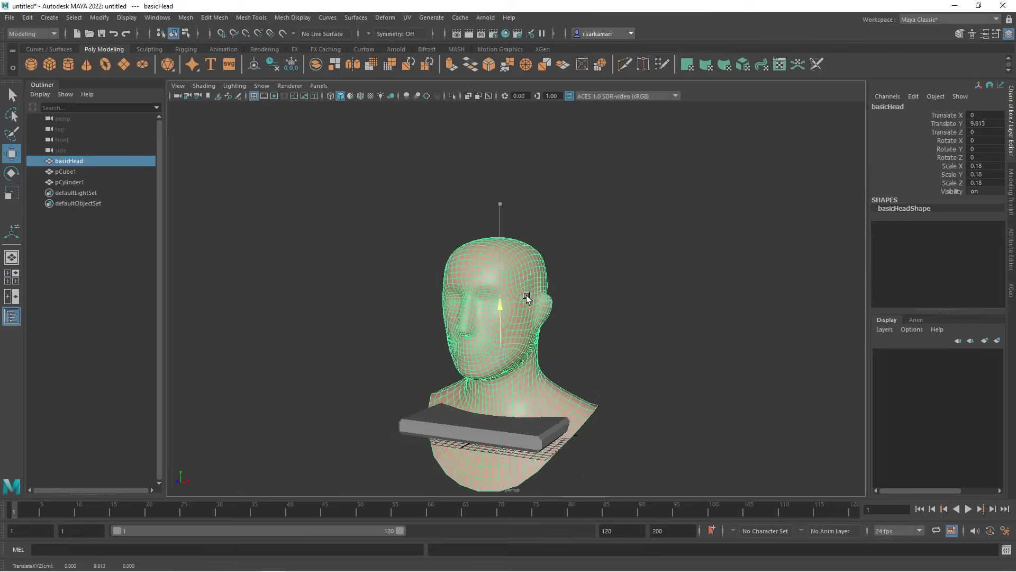
{"action": "key", "text": "ctrl+z"}
{"action": "key", "text": "ctrl+z"}
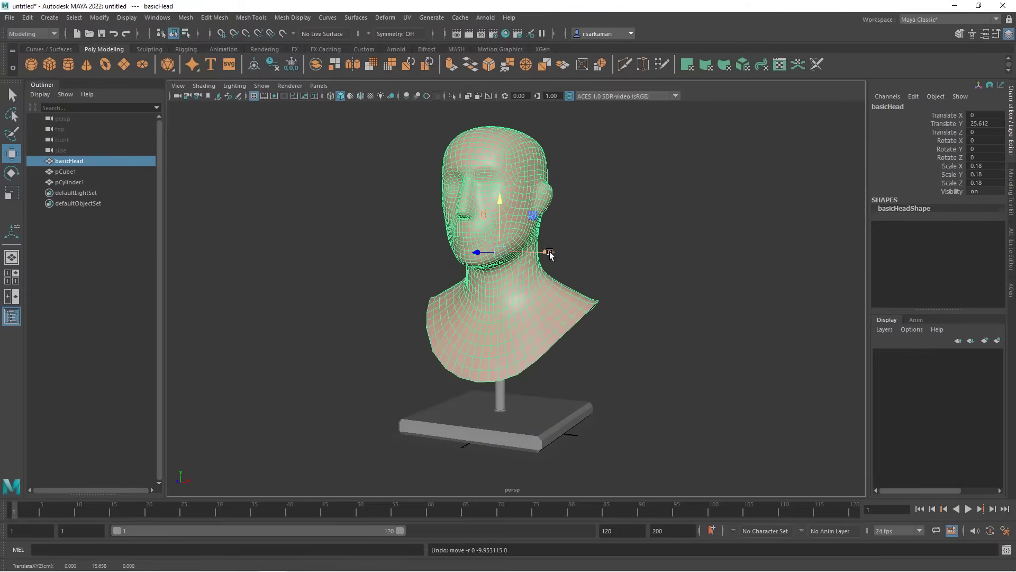
{"action": "left_click_drag", "start_coordinate": [550, 254], "coordinate": [464, 254]}
{"action": "key", "text": "ctrl+z"}
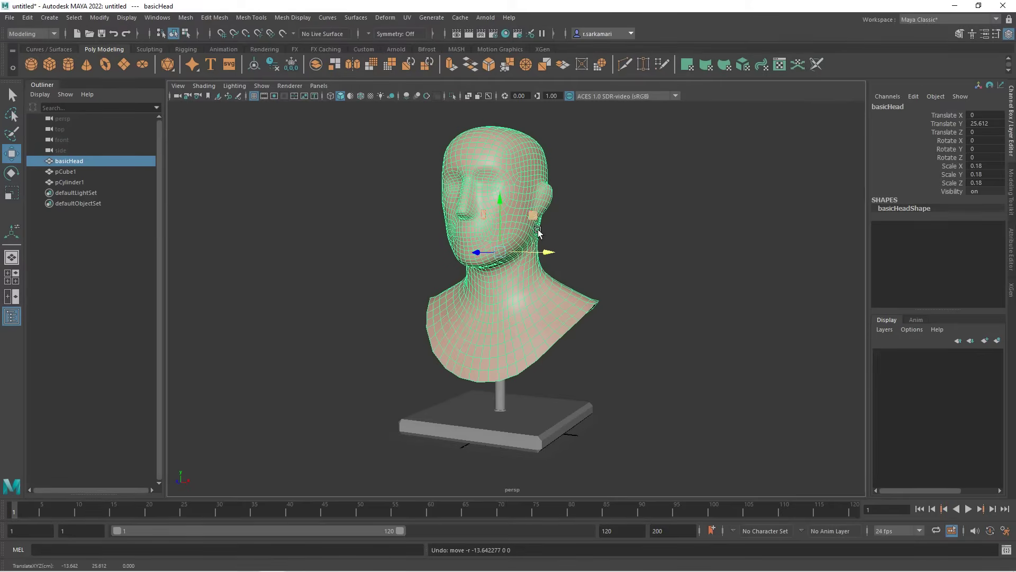
{"action": "left_click_drag", "start_coordinate": [501, 312], "coordinate": [432, 334], "text": "alt"}
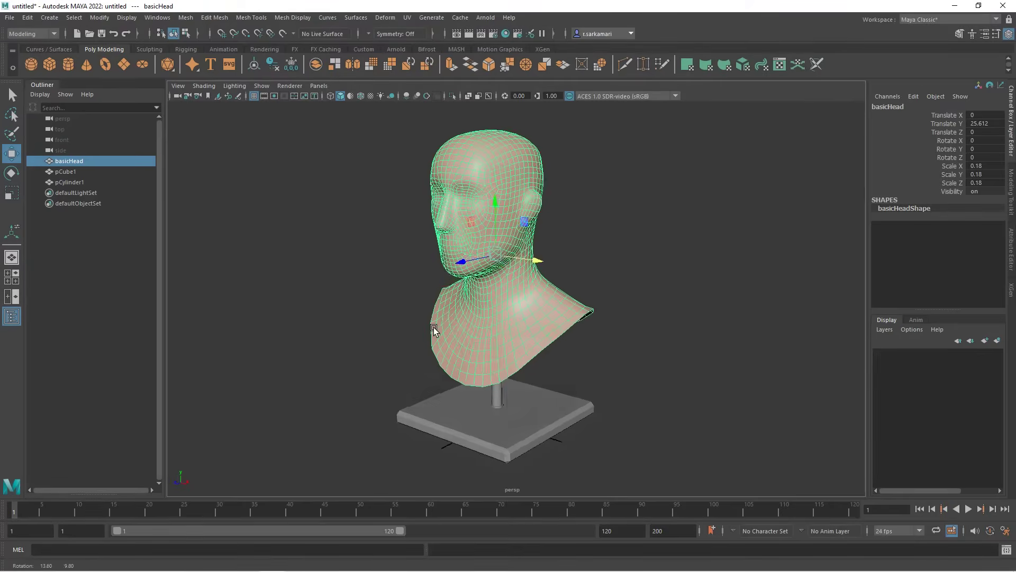
{"action": "left_click", "coordinate": [527, 260]}
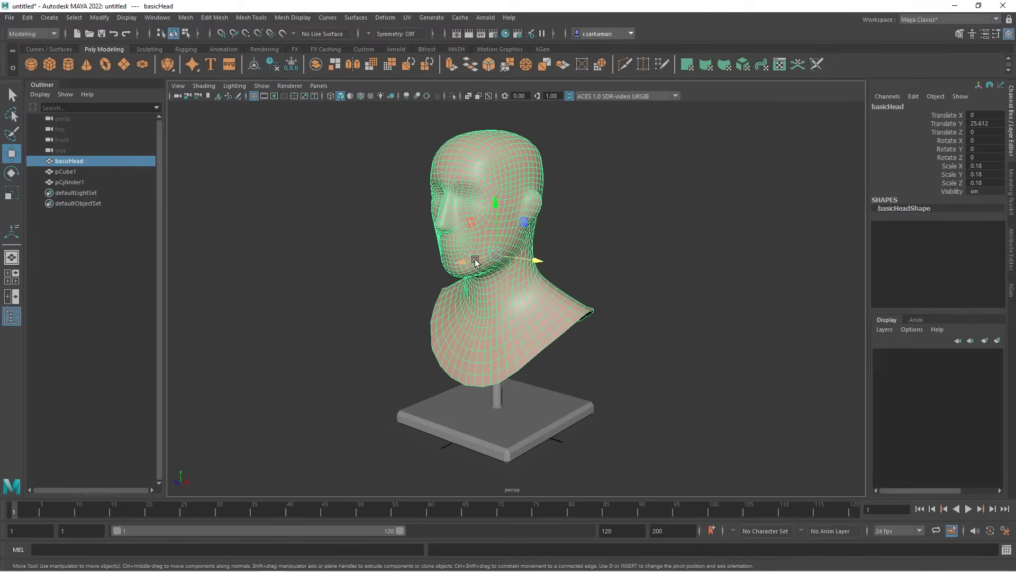
Delete the construction history of the head, the base slab and the post together
{"action": "left_click", "coordinate": [542, 48]}
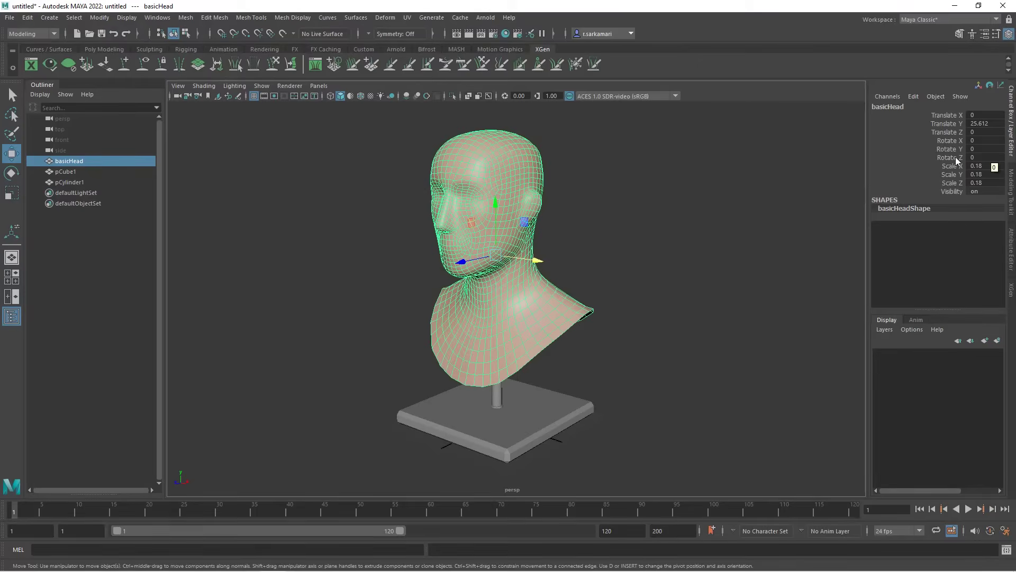
{"action": "left_click_drag", "start_coordinate": [325, 182], "coordinate": [662, 512]}
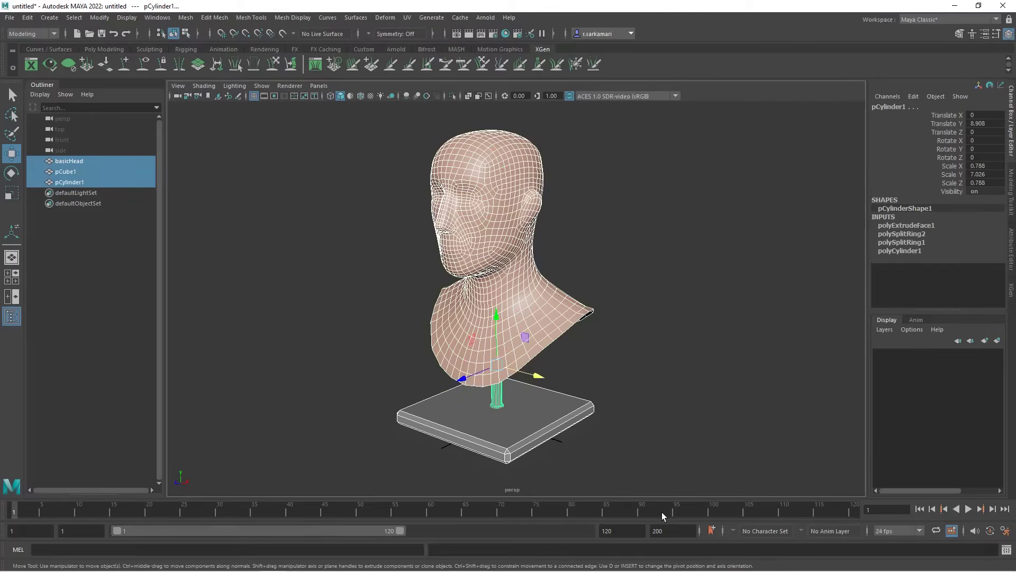
{"action": "left_click", "coordinate": [27, 18]}
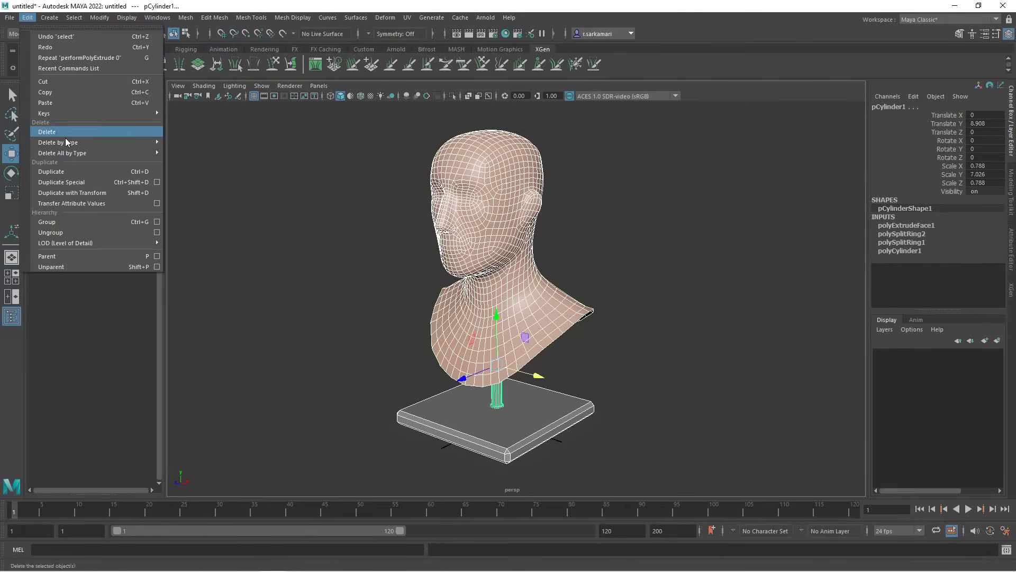
{"action": "mouse_move", "coordinate": [68, 142]}
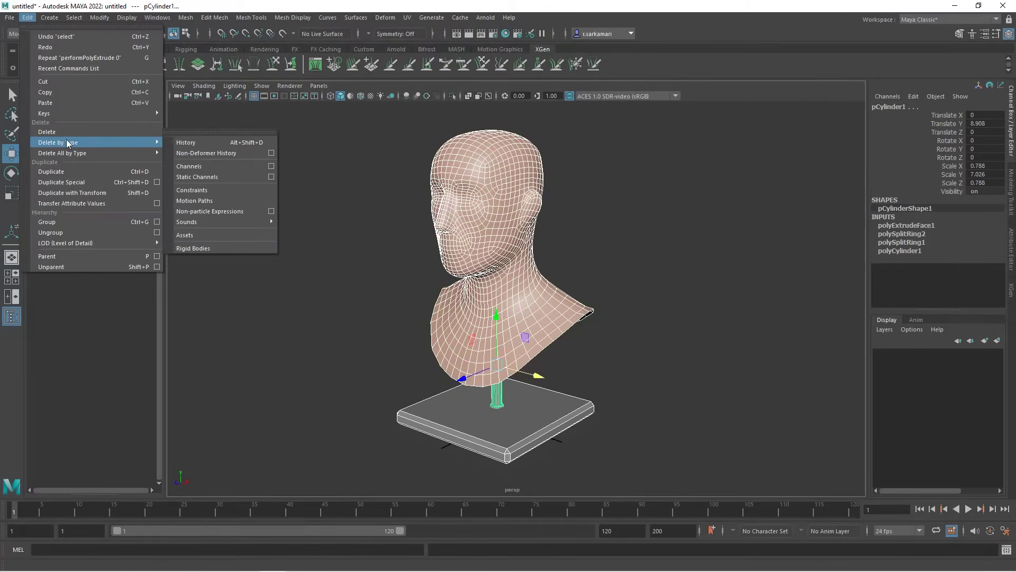
{"action": "left_click", "coordinate": [185, 142]}
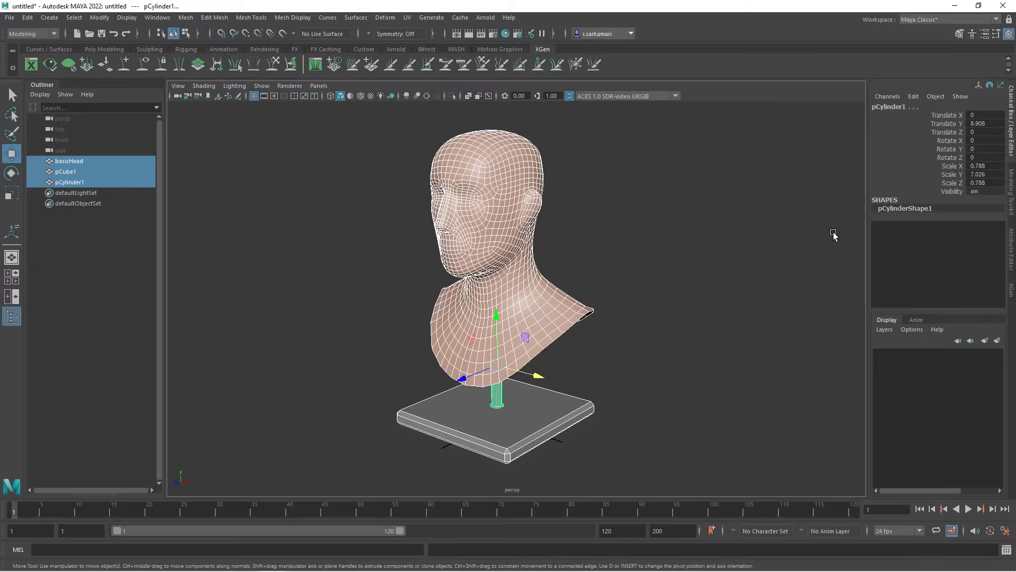
{"action": "left_click", "coordinate": [707, 203]}
Freeze the translate, rotate and scale transformations of the head, slab and post, with Lock normals at Never
{"action": "left_click_drag", "start_coordinate": [354, 136], "coordinate": [675, 460]}
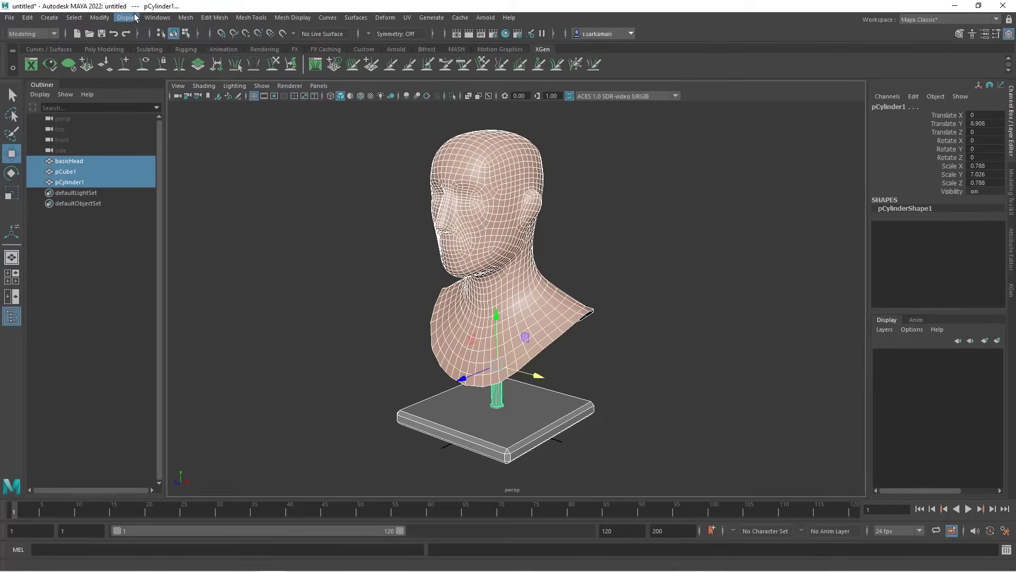
{"action": "left_click", "coordinate": [99, 18]}
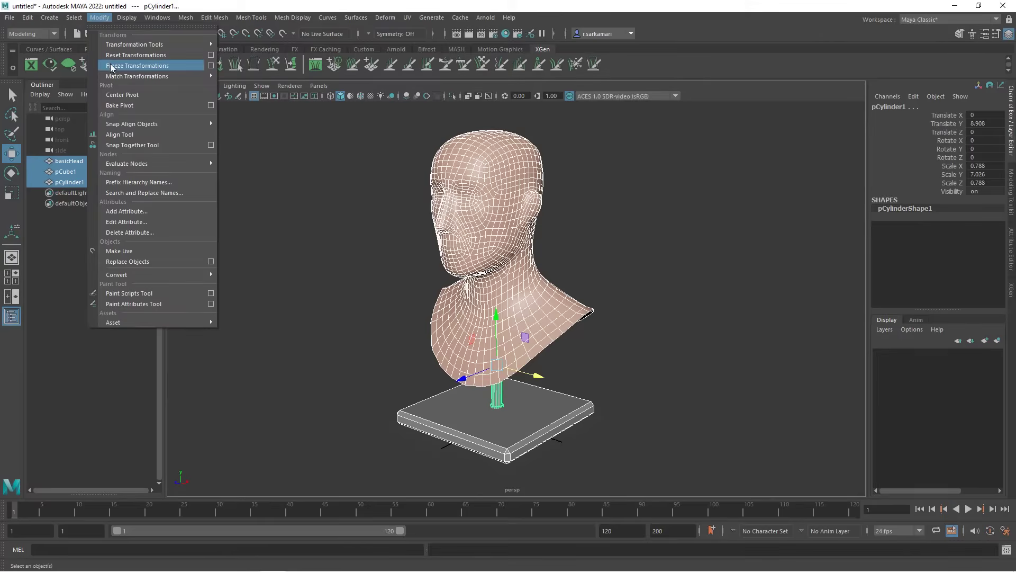
{"action": "left_click", "coordinate": [211, 66]}
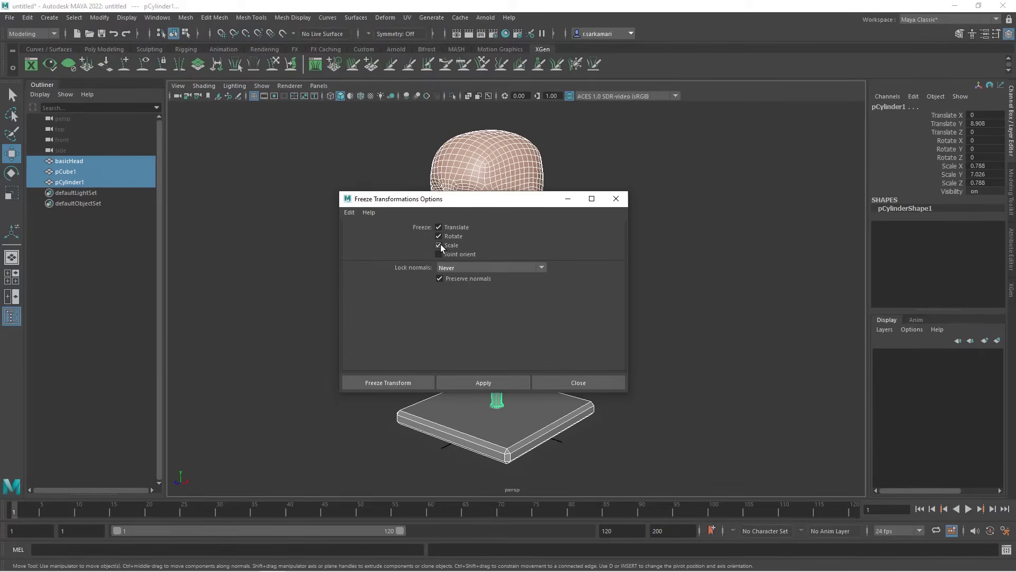
{"action": "left_click", "coordinate": [378, 382]}
{"action": "left_click_drag", "start_coordinate": [351, 410], "coordinate": [351, 390], "text": "alt"}
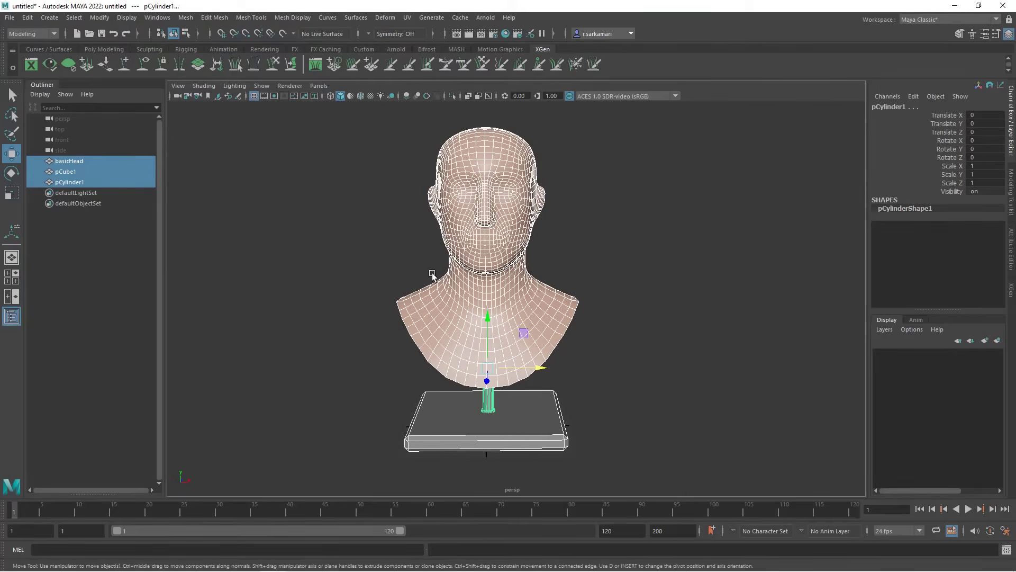
Rename the head mesh as Char, and group the slab and post under the name Base
{"action": "right_click_drag", "start_coordinate": [468, 212], "coordinate": [521, 185]}
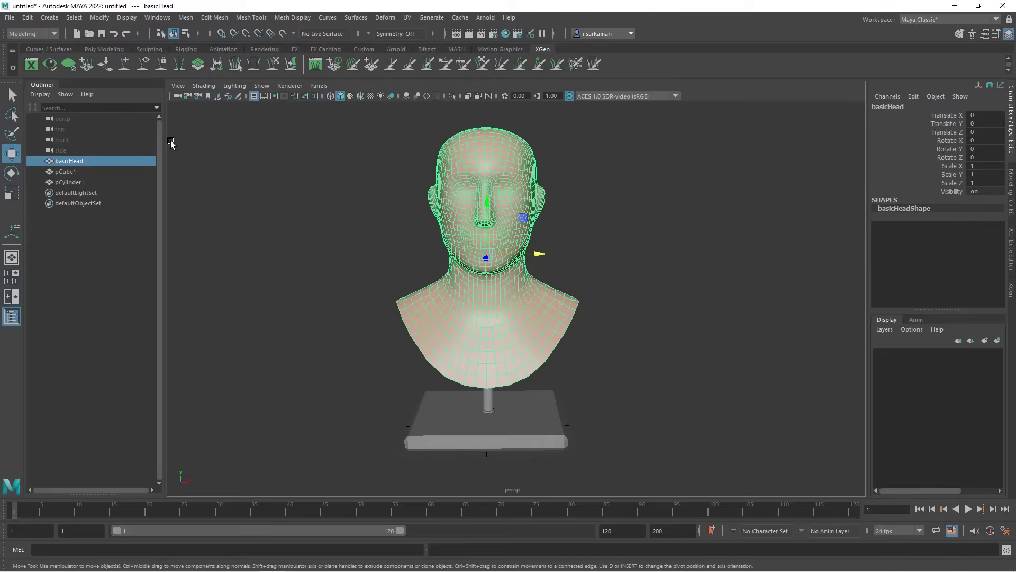
{"action": "double_click", "coordinate": [66, 162]}
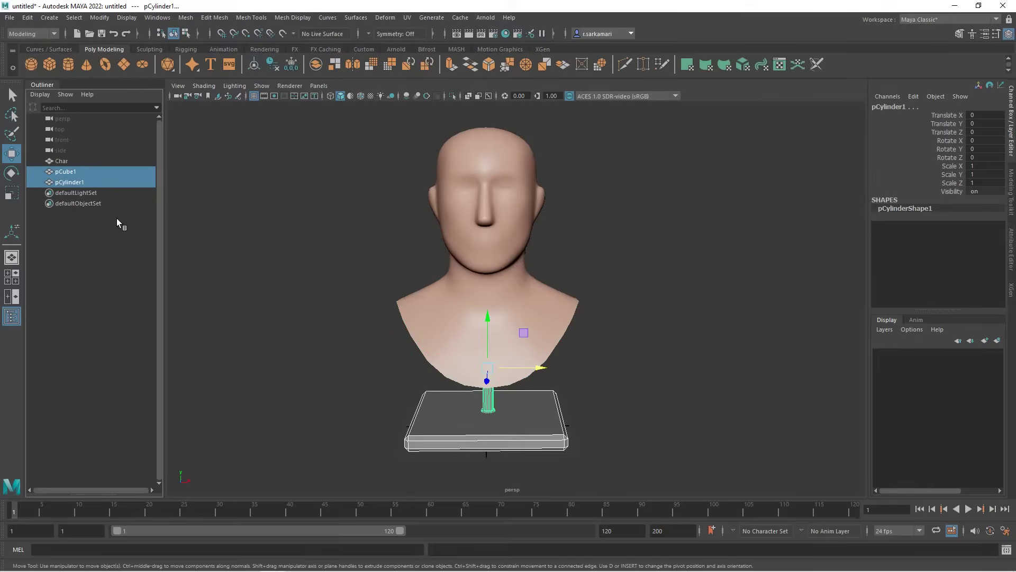
{"action": "key", "text": "ctrl+g"}
{"action": "double_click", "coordinate": [67, 172]}
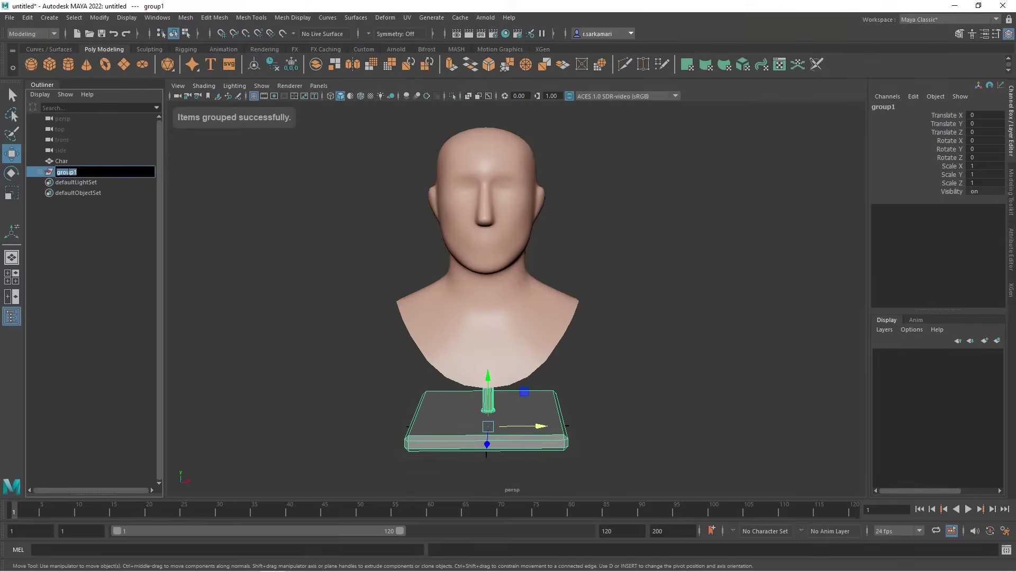
{"action": "type", "text": "Base"}
{"action": "key", "text": "Return"}
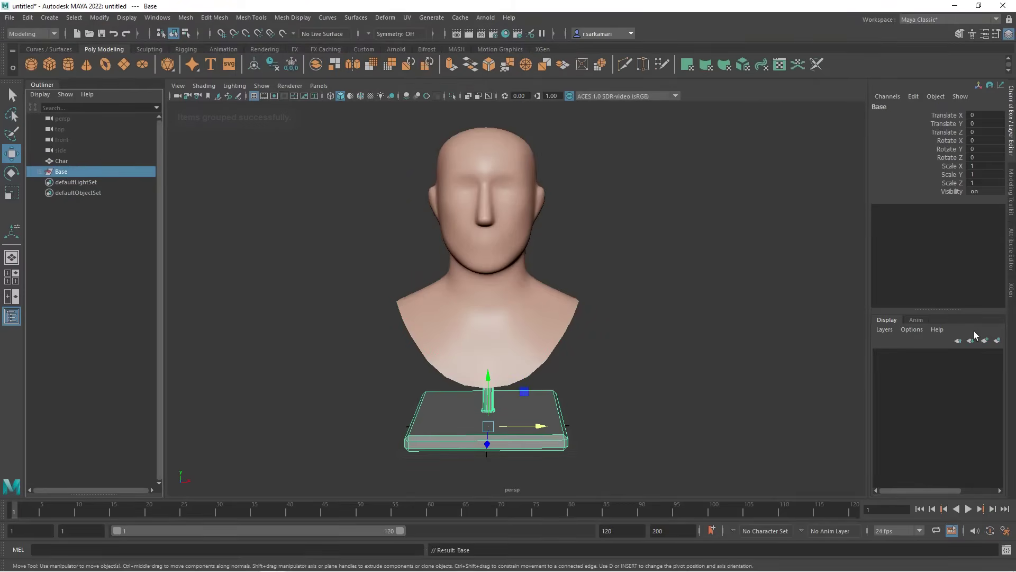
Create a display layer named base_lyr and add the Base group to it
{"action": "left_click", "coordinate": [996, 341]}
{"action": "left_click", "coordinate": [929, 353]}
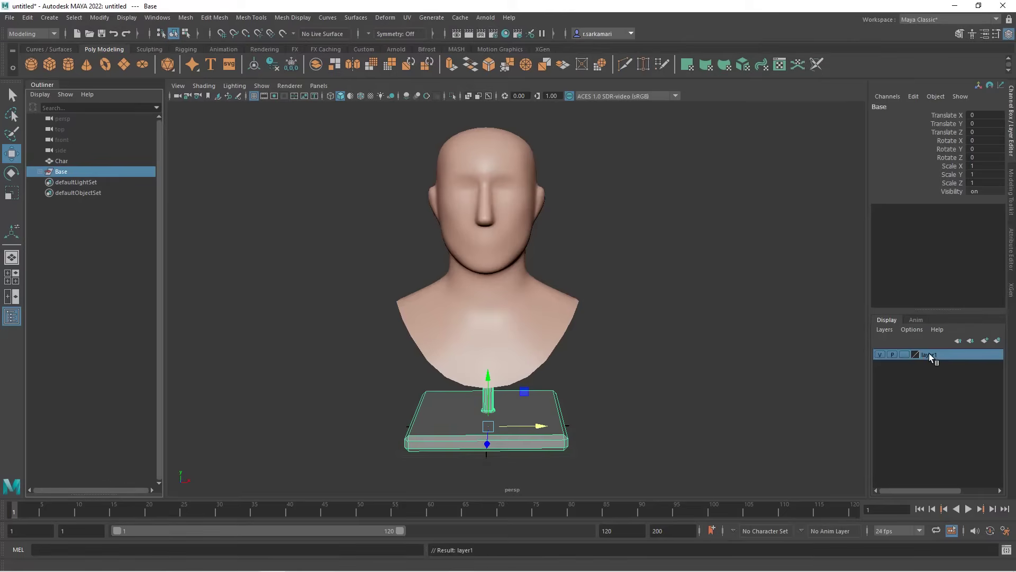
{"action": "right_click", "coordinate": [929, 354]}
{"action": "left_click", "coordinate": [931, 378]}
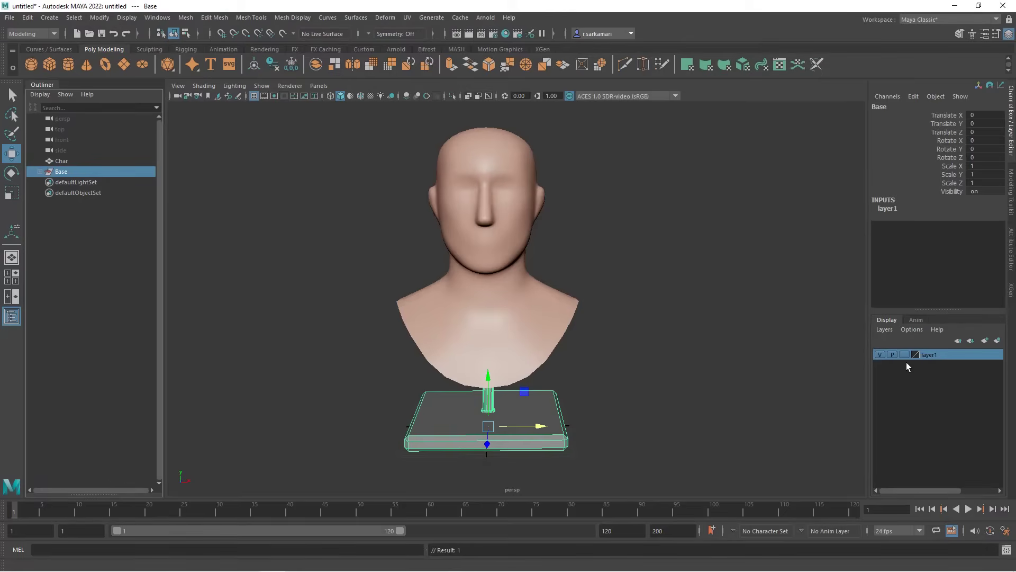
{"action": "double_click", "coordinate": [928, 354]}
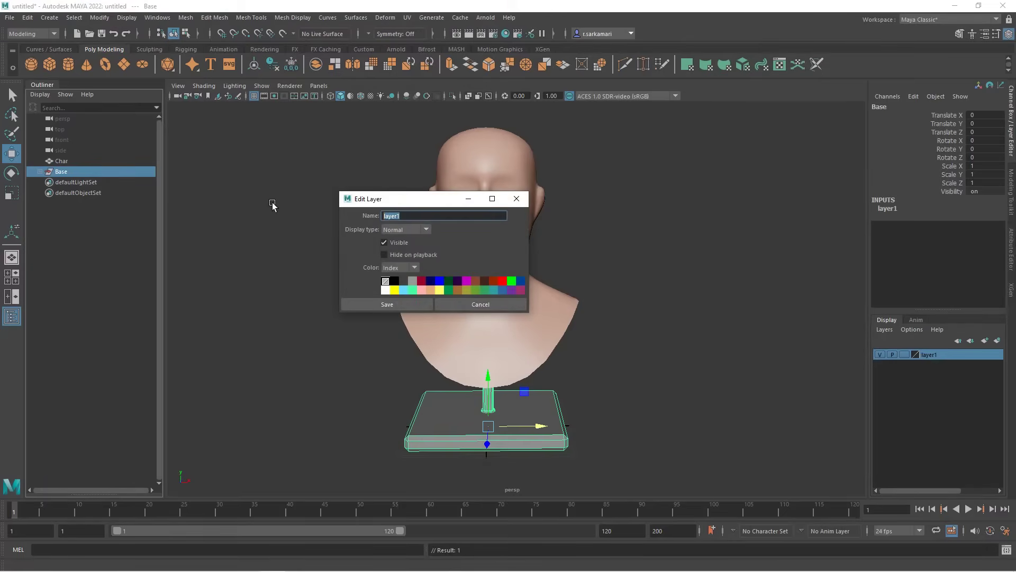
{"action": "type", "text": "base_lyr"}
{"action": "left_click", "coordinate": [374, 307]}
Create a display layer named character_lyr and add the Char head mesh to it
{"action": "left_click", "coordinate": [475, 308]}
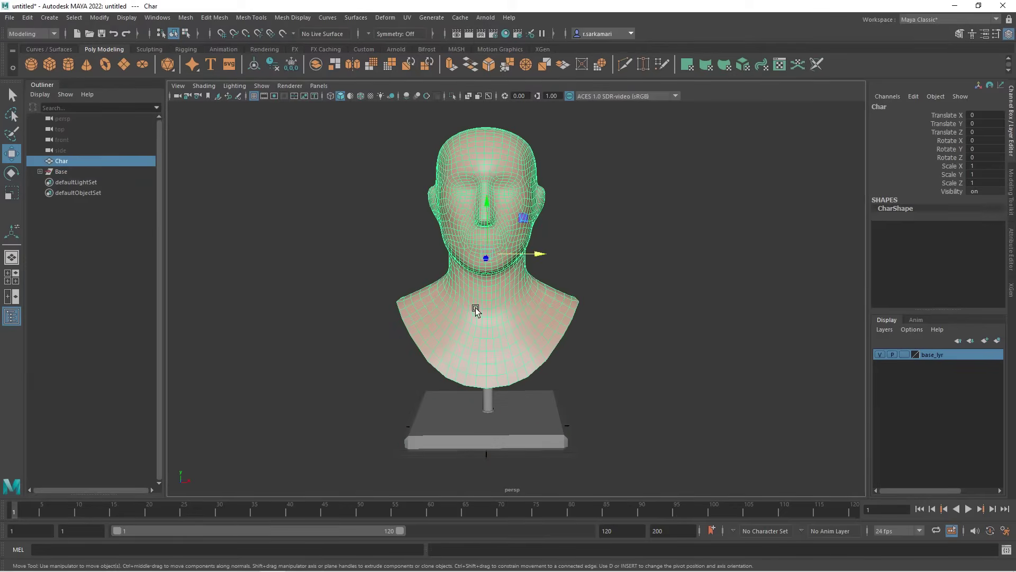
{"action": "left_click", "coordinate": [986, 342]}
{"action": "double_click", "coordinate": [930, 354]}
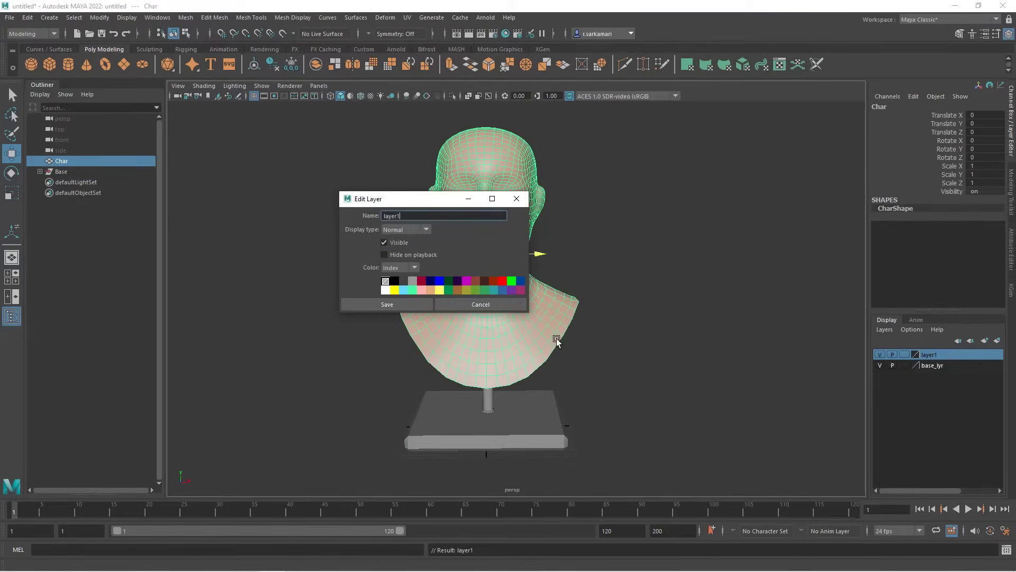
{"action": "type", "text": "character"}
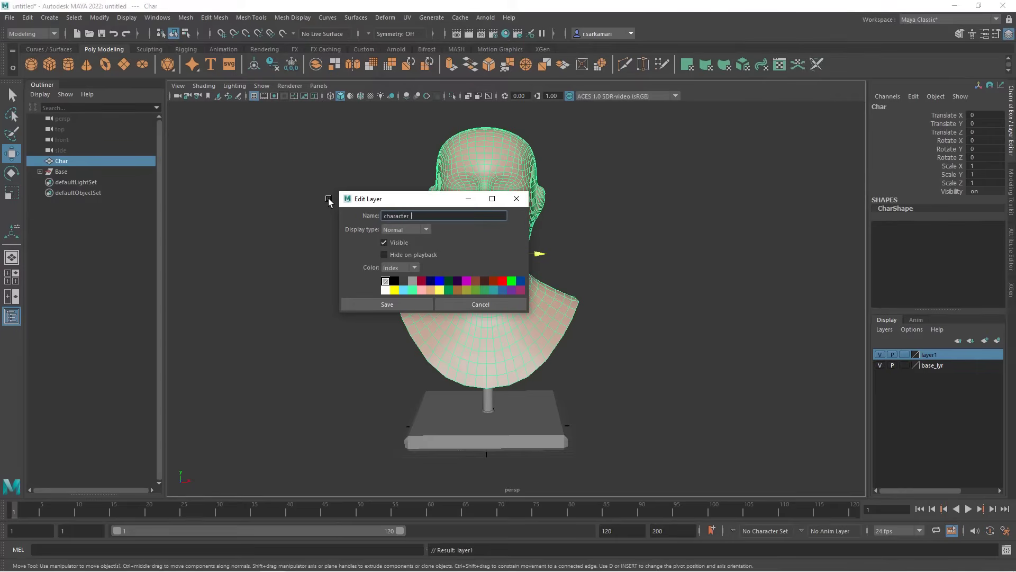
{"action": "type", "text": "_lyr"}
{"action": "left_click", "coordinate": [357, 303]}
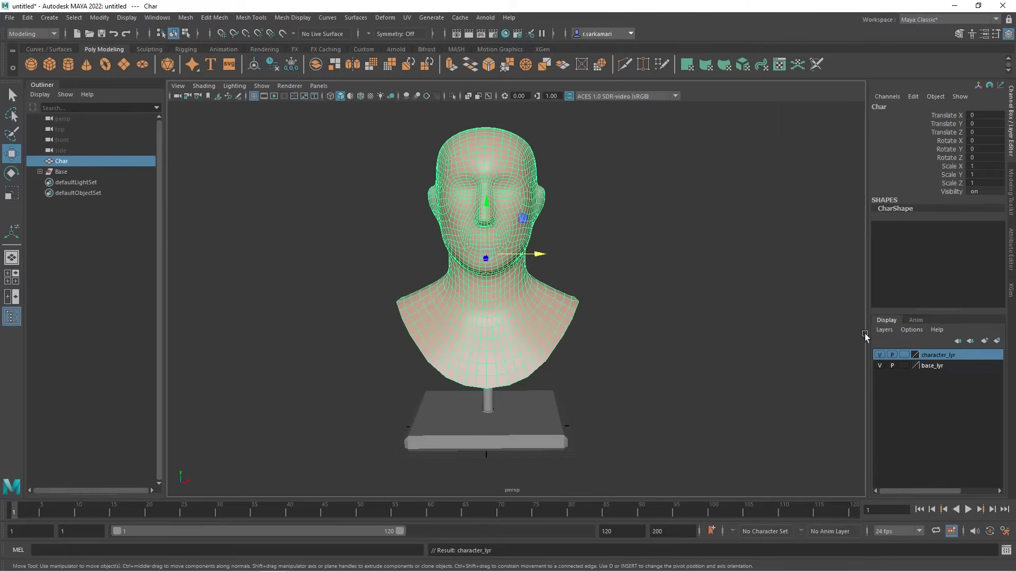
{"action": "left_click", "coordinate": [565, 302]}
Try the template and reference display types on character_lyr and restore it to normal, testing selection of the head
{"action": "left_click", "coordinate": [904, 355]}
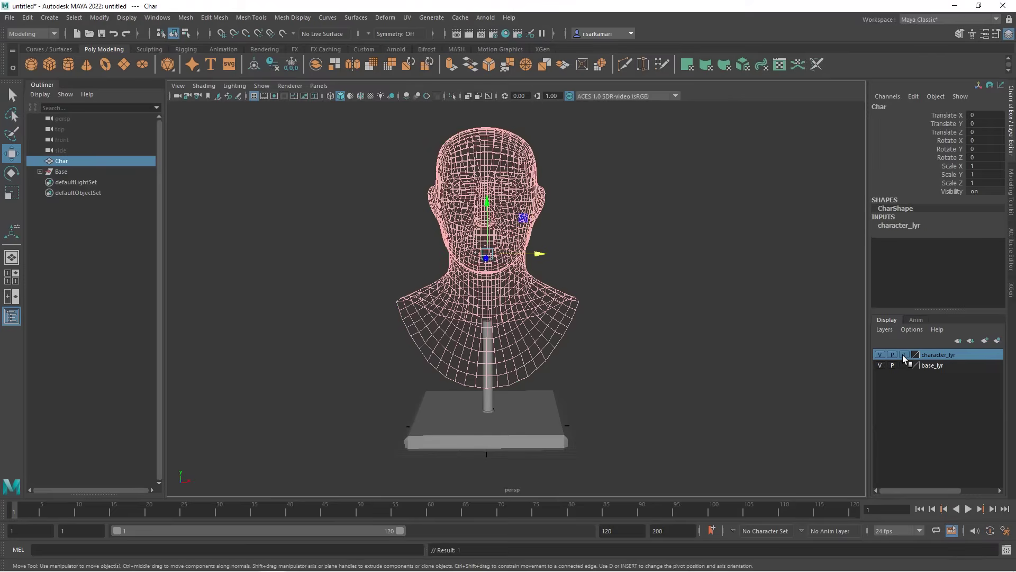
{"action": "left_click", "coordinate": [904, 355]}
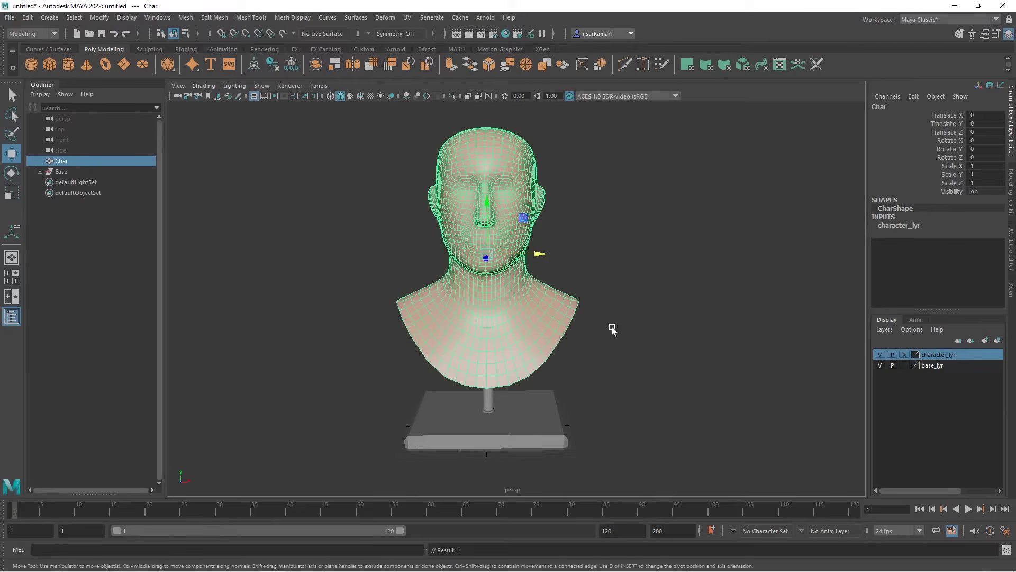
{"action": "left_click", "coordinate": [567, 296]}
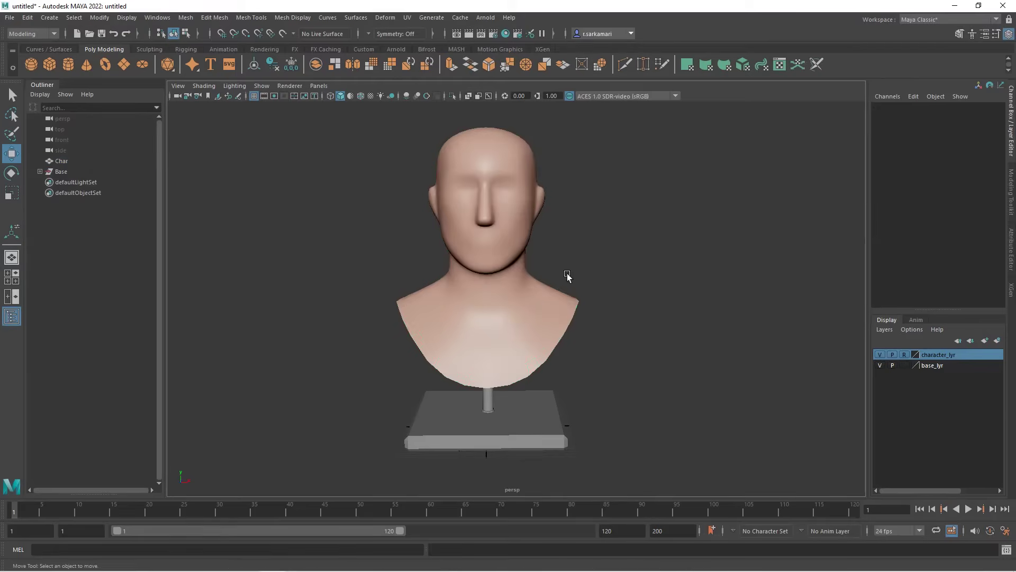
{"action": "left_click", "coordinate": [904, 355]}
{"action": "left_click", "coordinate": [506, 194]}
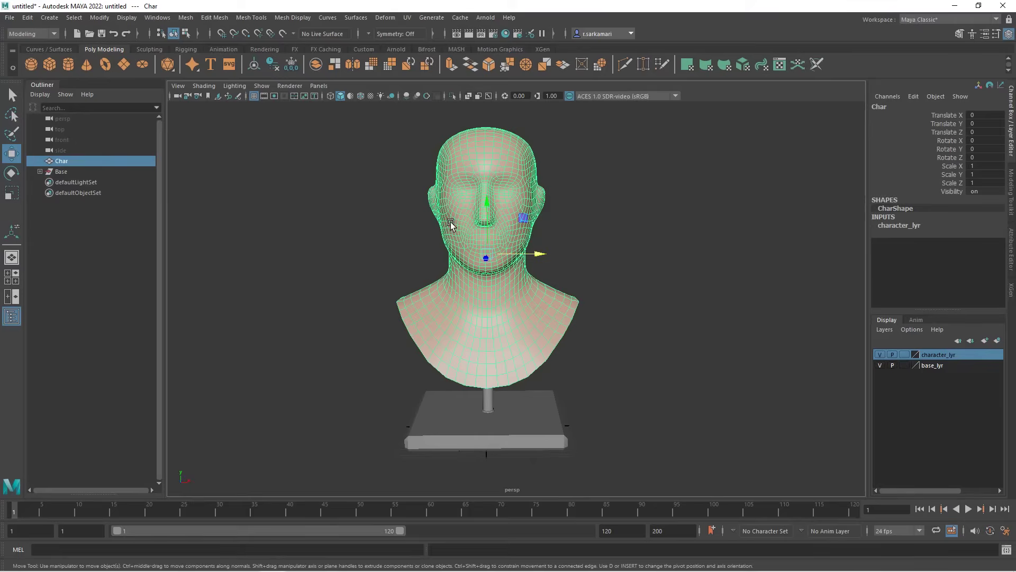
{"action": "left_click", "coordinate": [372, 274]}
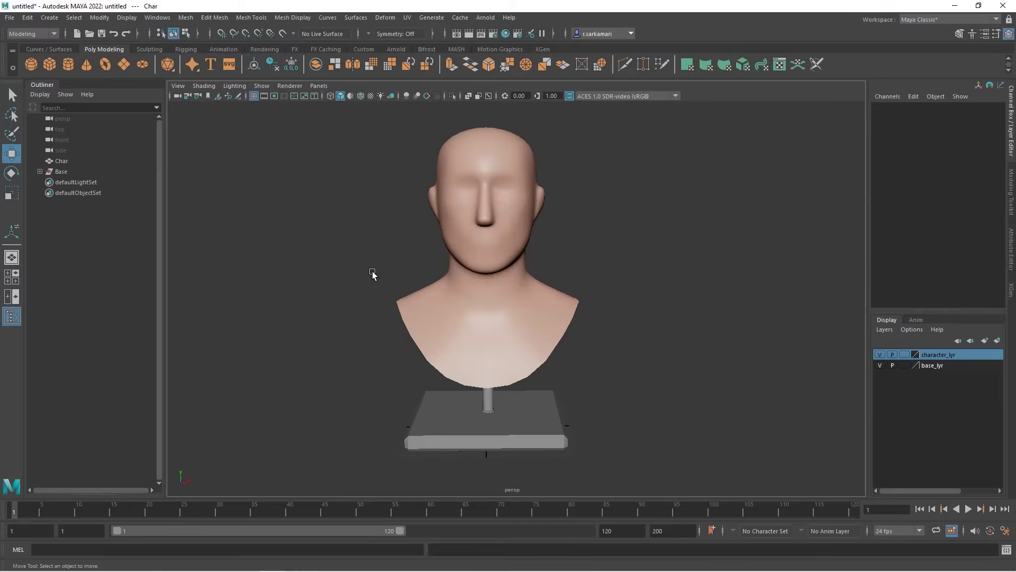
Duplicate the Char head mesh in the side view and rename the copy scalp
{"action": "key", "text": "space"}
{"action": "left_click_drag", "start_coordinate": [378, 265], "coordinate": [392, 261]}
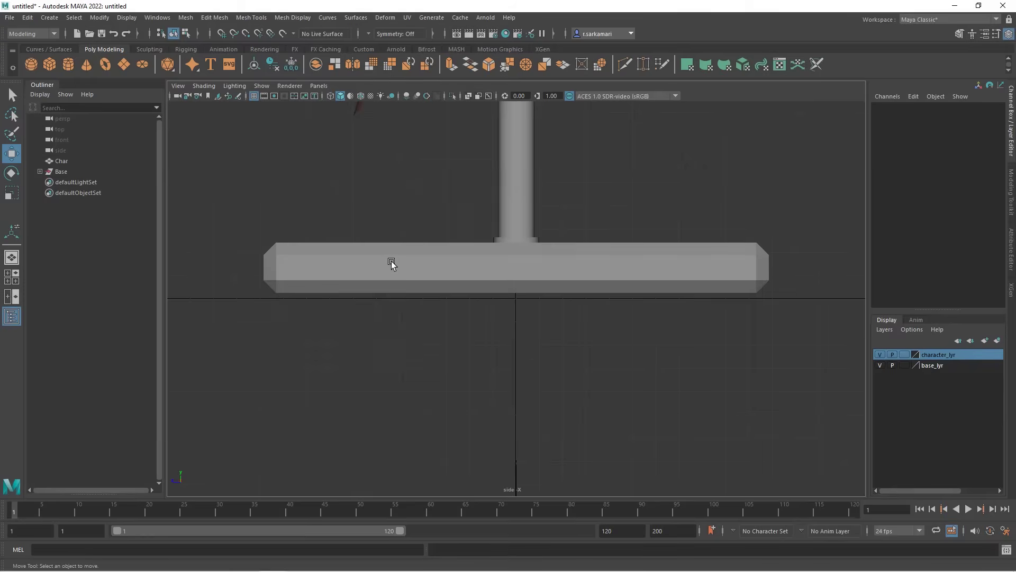
{"action": "scroll", "coordinate": [480, 299], "scroll_direction": "up", "scroll_amount": 5}
{"action": "scroll", "coordinate": [479, 299], "scroll_direction": "down", "scroll_amount": 4}
{"action": "middle_click_drag", "start_coordinate": [480, 299], "coordinate": [377, 531], "text": "alt"}
{"action": "scroll", "coordinate": [538, 358], "scroll_direction": "up", "scroll_amount": 2}
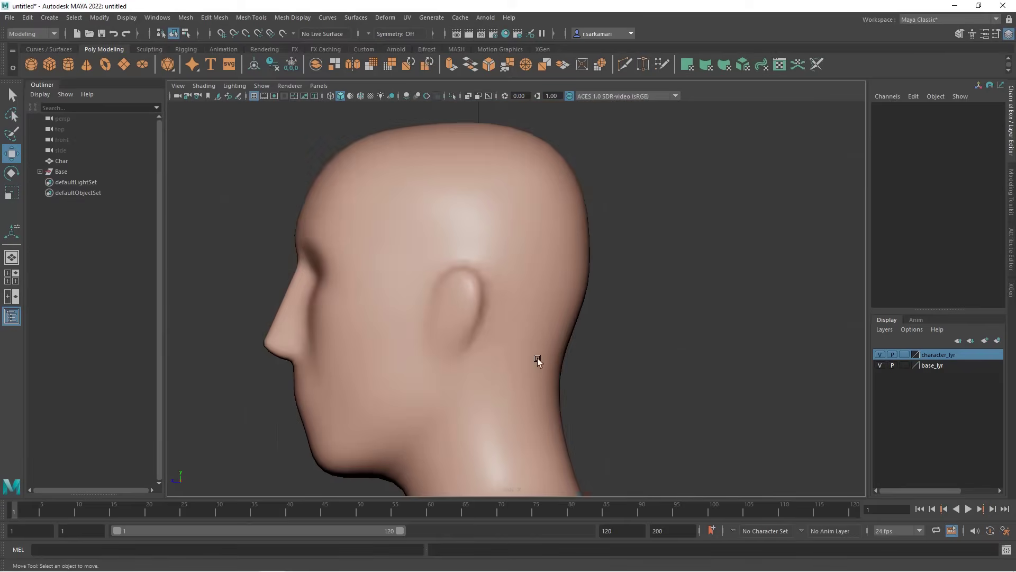
{"action": "scroll", "coordinate": [472, 316], "scroll_direction": "down", "scroll_amount": 1}
{"action": "scroll", "coordinate": [456, 255], "scroll_direction": "up", "scroll_amount": 1}
{"action": "left_click", "coordinate": [454, 287]}
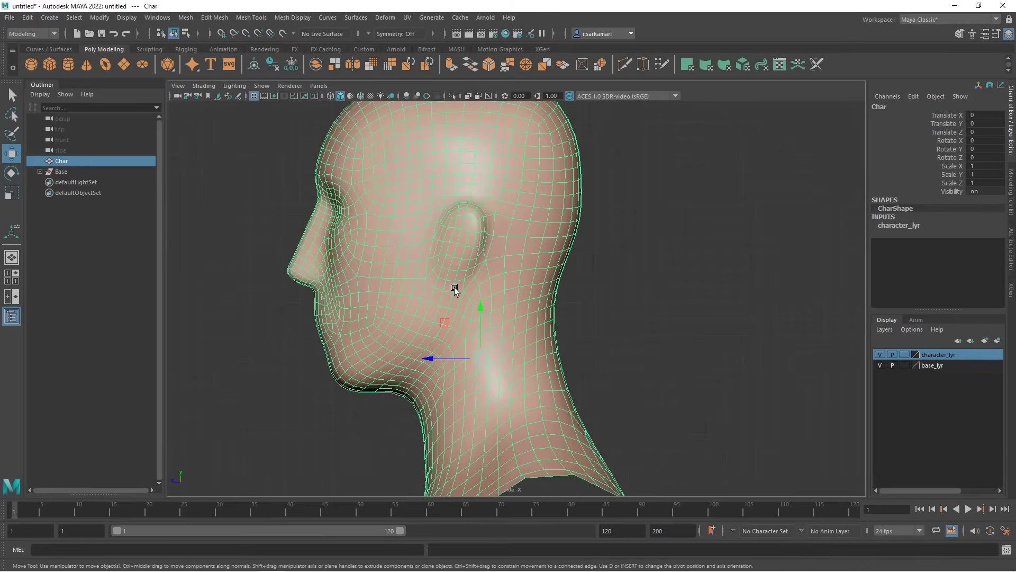
{"action": "key", "text": "ctrl+d"}
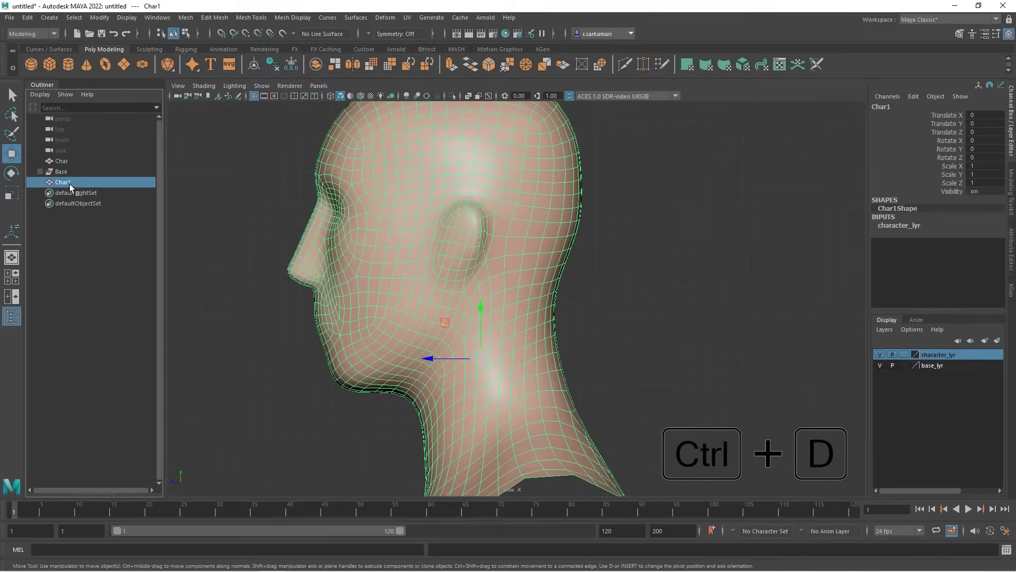
{"action": "double_click", "coordinate": [68, 183]}
{"action": "type", "text": "scalp"}
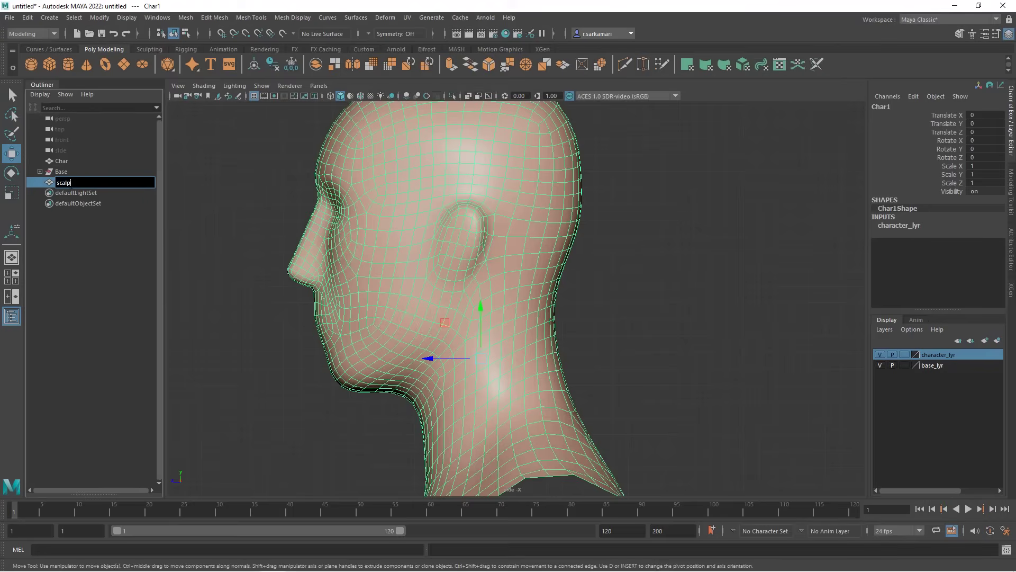
{"action": "key", "text": "Return"}
Group the scalp mesh under the name Xgen_GEO and expand the group in the Outliner
{"action": "key", "text": "ctrl+g"}
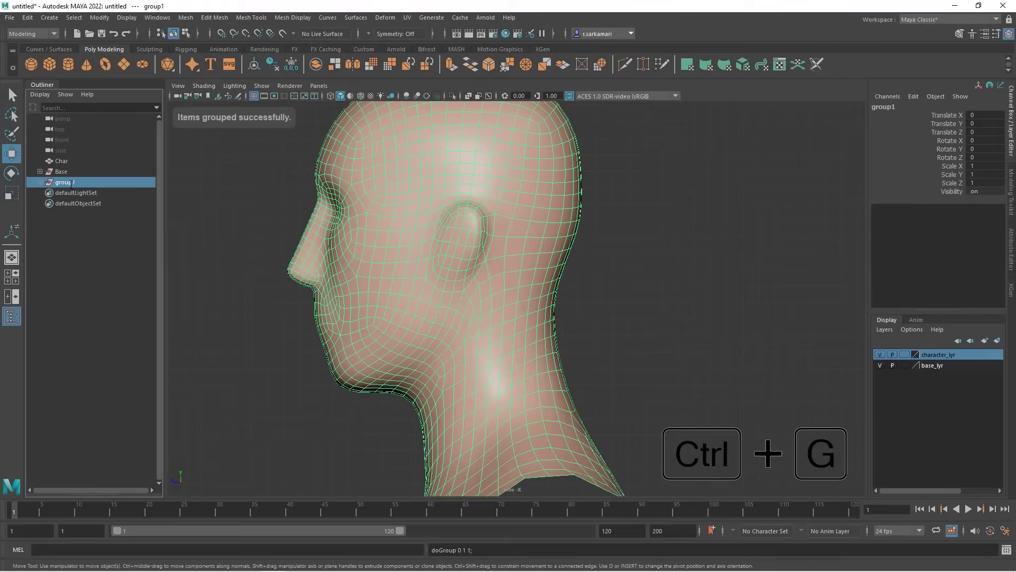
{"action": "double_click", "coordinate": [65, 182]}
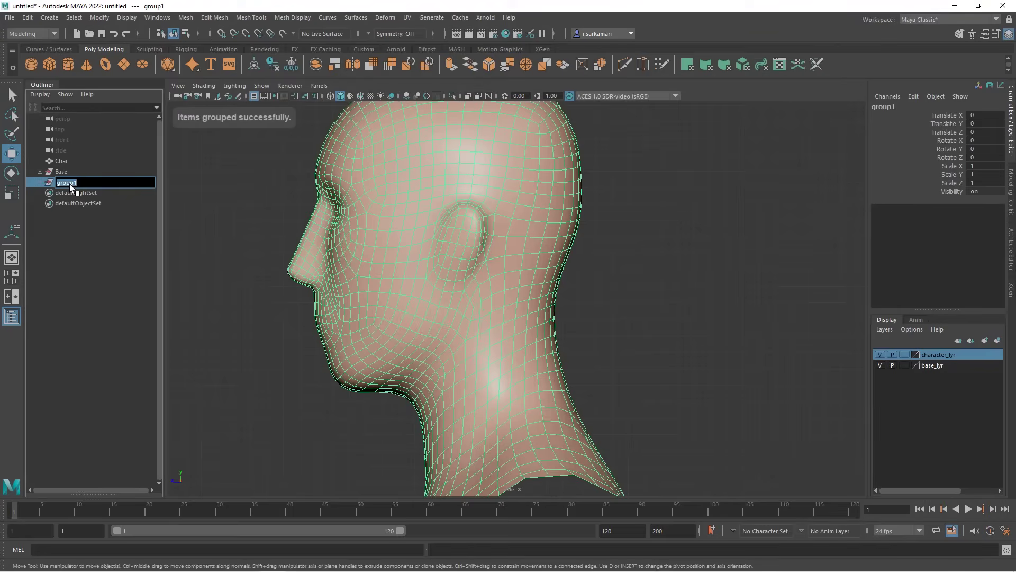
{"action": "type", "text": "X"}
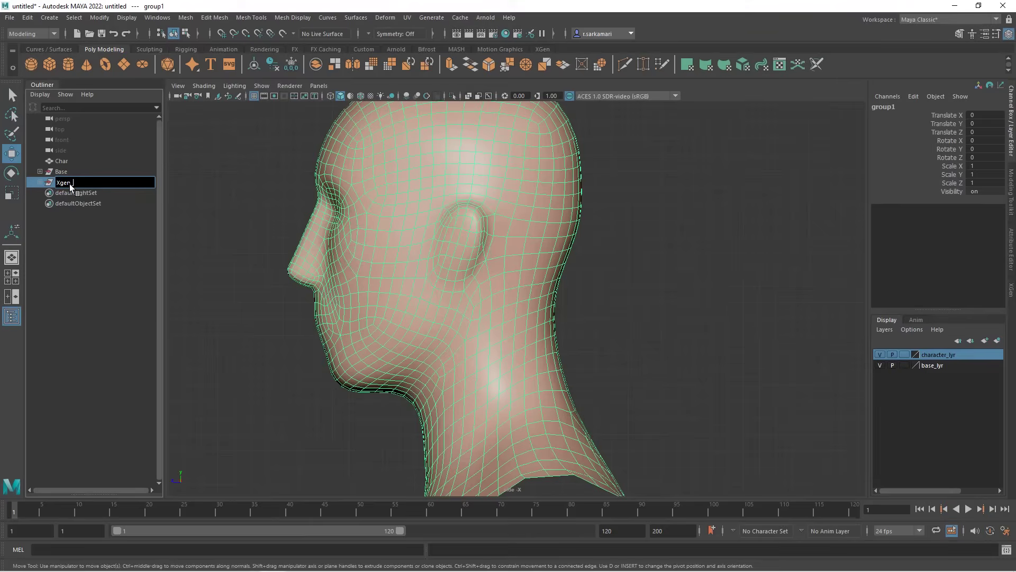
{"action": "type", "text": "gen_GEO"}
{"action": "key", "text": "Return"}
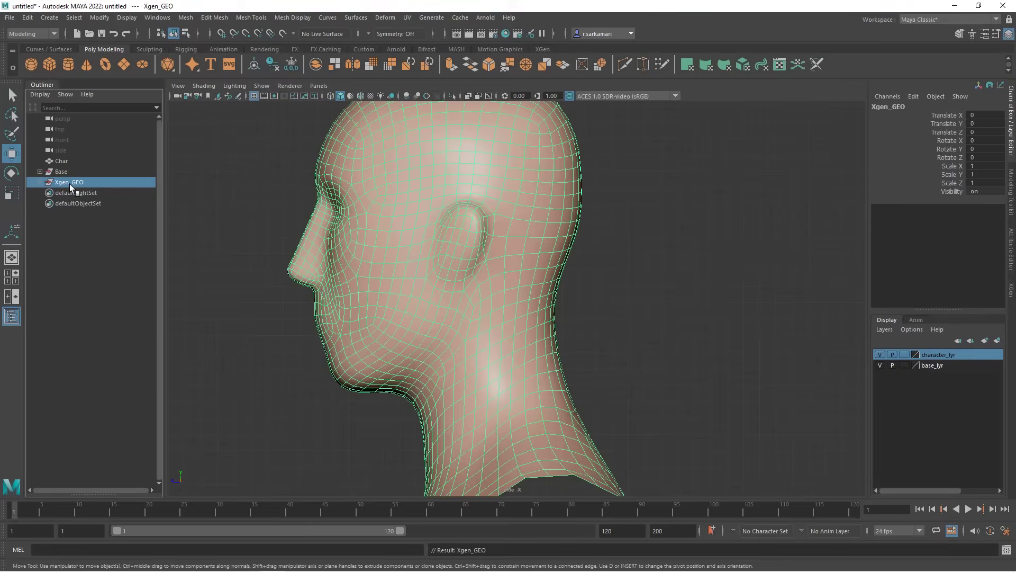
{"action": "left_click", "coordinate": [39, 182]}
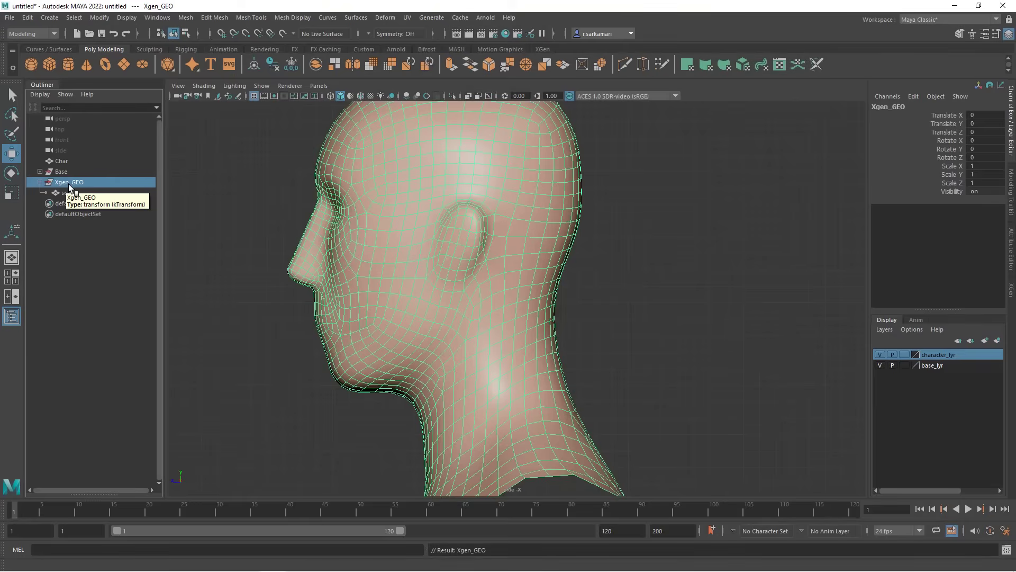
Set character_lyr to template display and remove the scalp mesh from that layer
{"action": "left_click", "coordinate": [904, 355]}
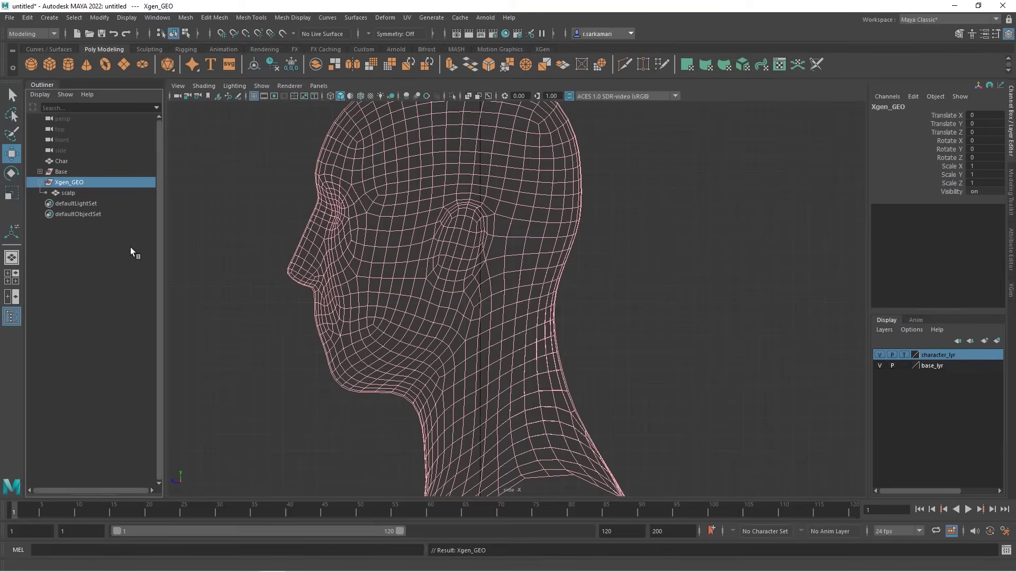
{"action": "left_click", "coordinate": [68, 192]}
{"action": "right_click", "coordinate": [927, 358]}
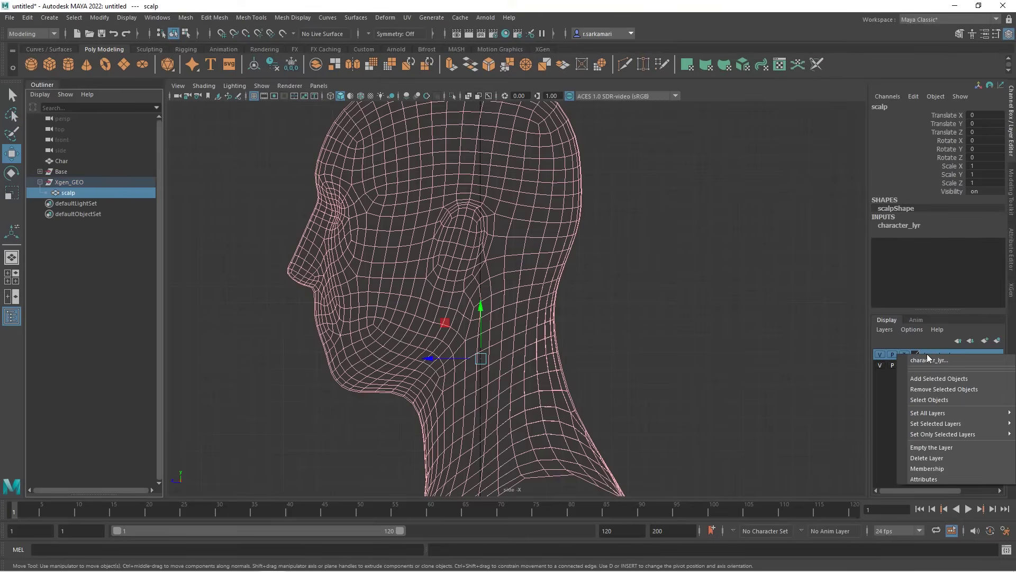
{"action": "left_click", "coordinate": [928, 390]}
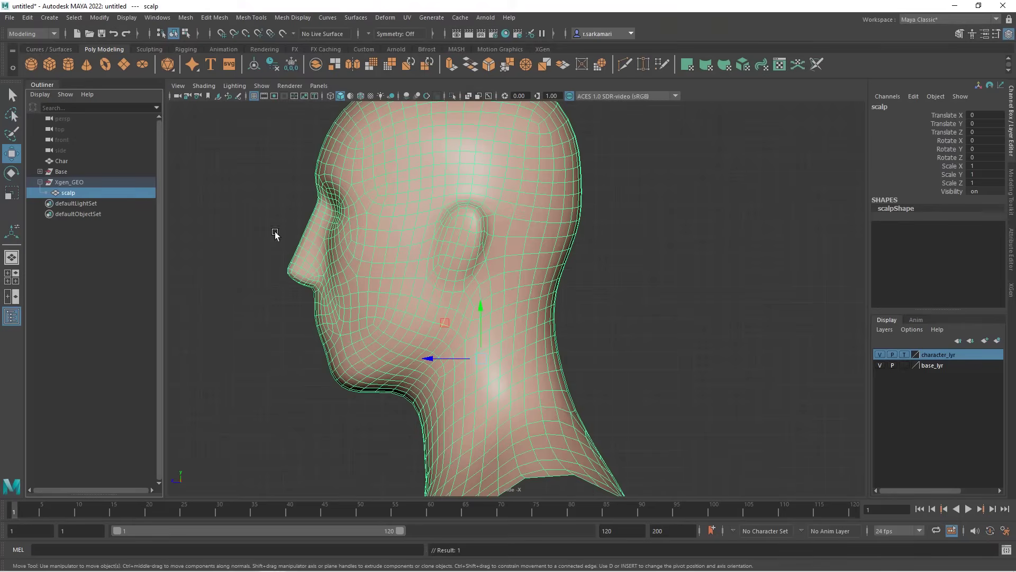
Delete the scalp mesh's faces covering the face, jaw, neck and shoulders, working in the side view
{"action": "scroll", "coordinate": [455, 366], "scroll_direction": "down", "scroll_amount": 2}
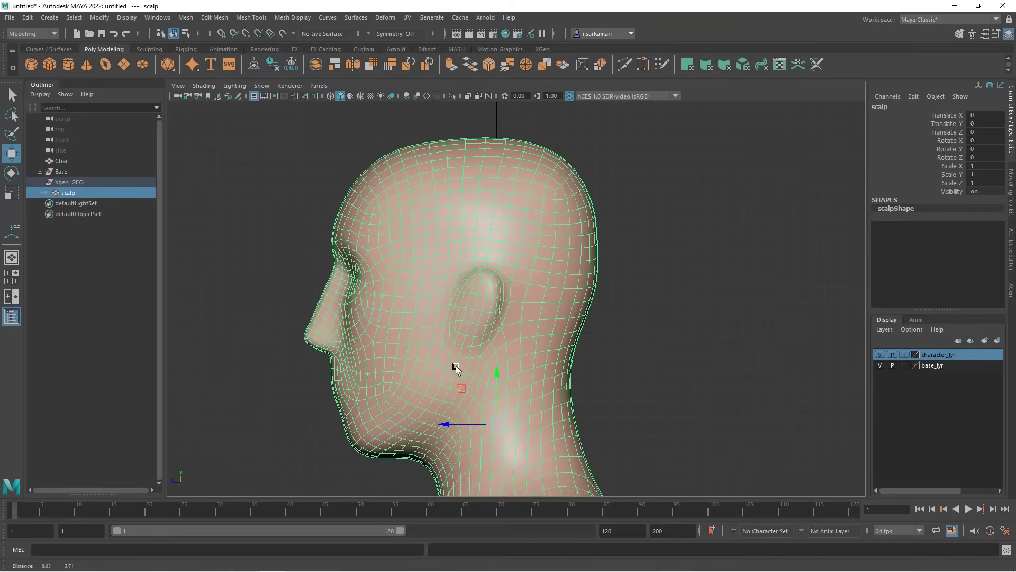
{"action": "scroll", "coordinate": [478, 301], "scroll_direction": "up", "scroll_amount": 2}
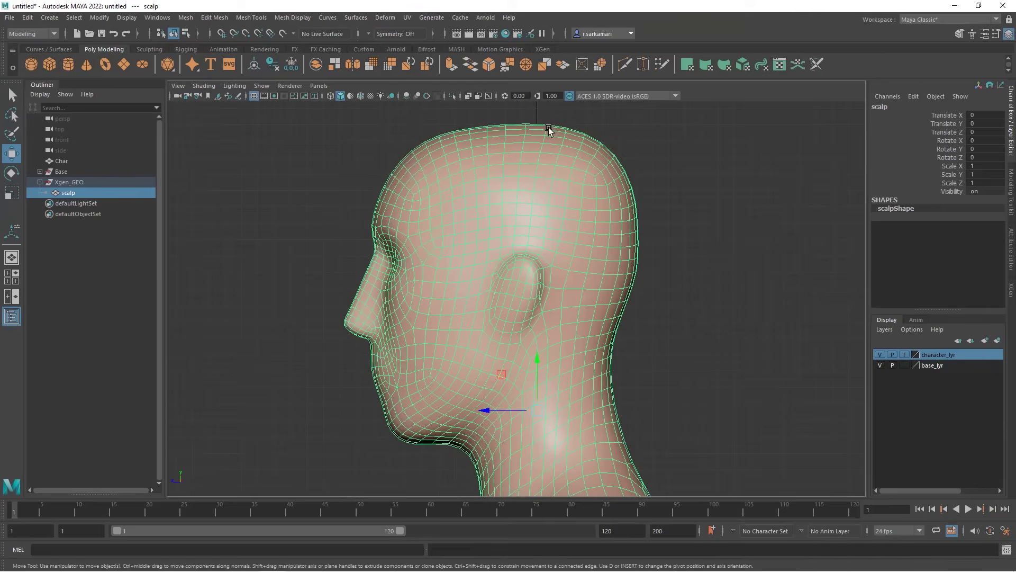
{"action": "middle_click_drag", "start_coordinate": [456, 253], "coordinate": [452, 224], "text": "alt"}
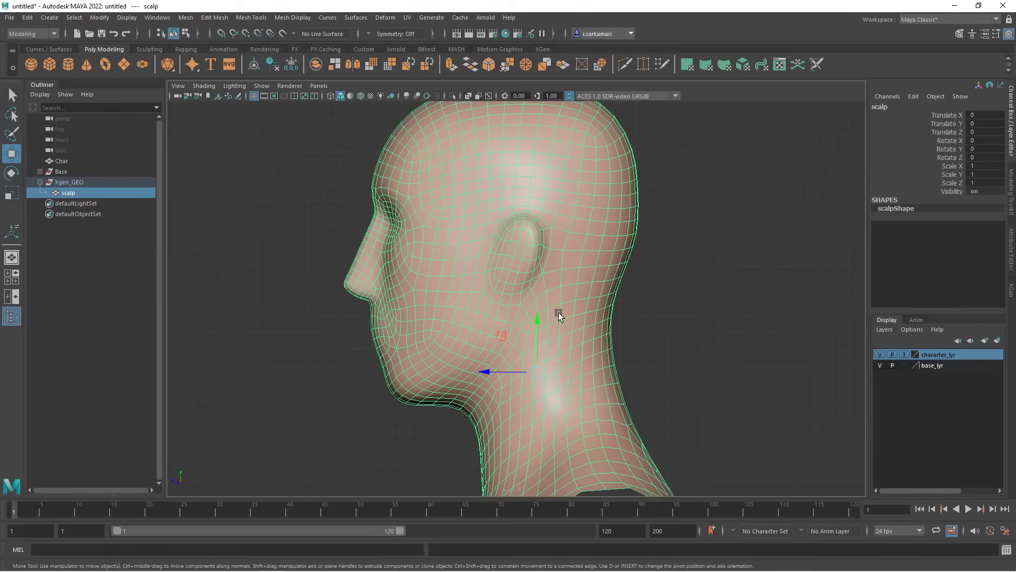
{"action": "right_click_drag", "start_coordinate": [386, 206], "coordinate": [344, 169]}
{"action": "left_click_drag", "start_coordinate": [336, 154], "coordinate": [396, 202]}
{"action": "left_click_drag", "start_coordinate": [318, 197], "coordinate": [414, 262], "text": "ctrl+shift"}
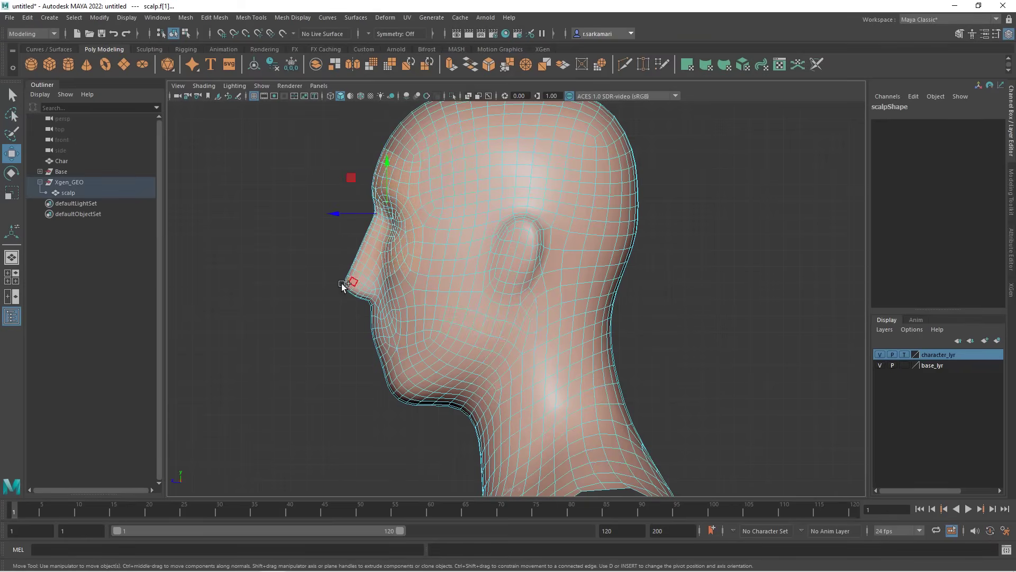
{"action": "left_click_drag", "start_coordinate": [295, 233], "coordinate": [443, 341], "text": "ctrl+shift"}
{"action": "left_click_drag", "start_coordinate": [345, 324], "coordinate": [719, 487], "text": "ctrl+shift"}
{"action": "middle_click_drag", "start_coordinate": [318, 272], "coordinate": [444, 367], "text": "alt"}
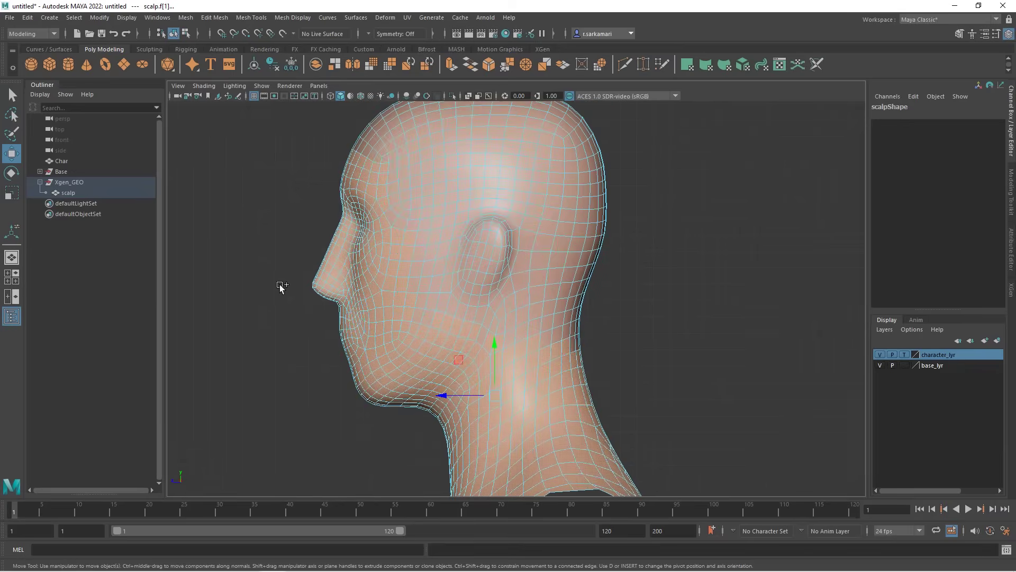
{"action": "left_click_drag", "start_coordinate": [280, 285], "coordinate": [327, 342], "text": "ctrl+shift"}
{"action": "key", "text": "Delete"}
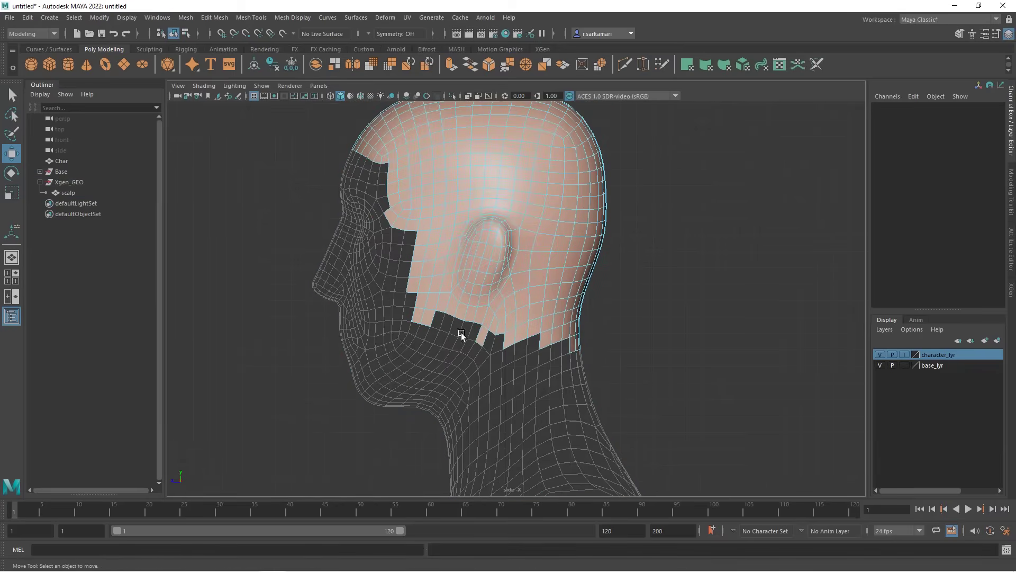
Delete the stray scalp faces below the ear and the faces in the middle of the ear
{"action": "left_click", "coordinate": [497, 342]}
{"action": "key", "text": "Delete"}
{"action": "left_click", "coordinate": [482, 339]}
{"action": "key", "text": "Delete"}
{"action": "left_click", "coordinate": [453, 252]}
{"action": "key", "text": "Delete"}
{"action": "left_click_drag", "start_coordinate": [474, 339], "coordinate": [488, 241]}
{"action": "key", "text": "Delete"}
{"action": "left_click", "coordinate": [487, 249]}
{"action": "key", "text": "Delete"}
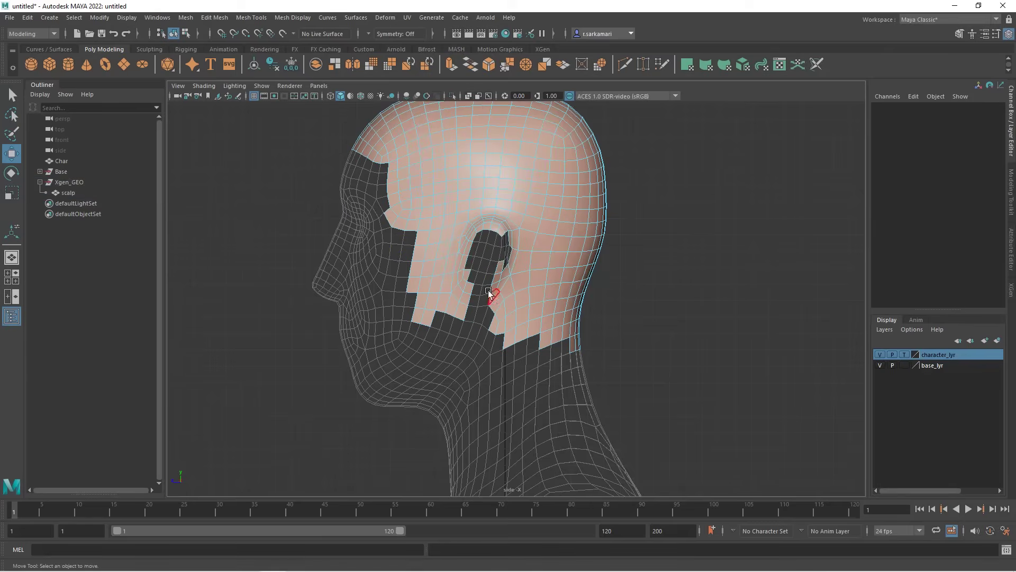
Delete the remaining ring of ear faces so the scalp has a clean cutout around the ear
{"action": "scroll", "coordinate": [508, 265], "scroll_direction": "up", "scroll_amount": 5}
{"action": "scroll", "coordinate": [519, 294], "scroll_direction": "down", "scroll_amount": 1}
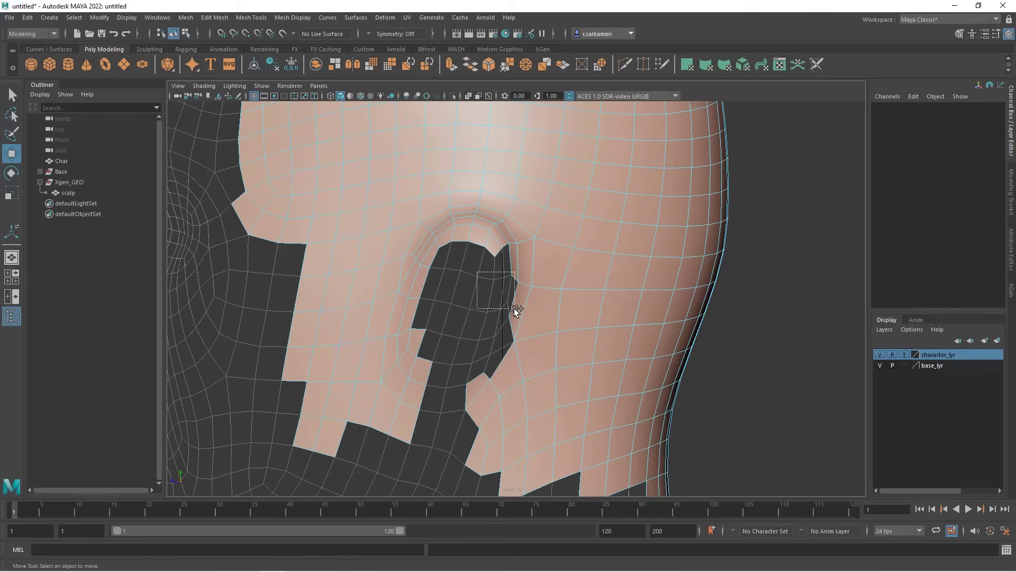
{"action": "left_click_drag", "start_coordinate": [516, 308], "coordinate": [514, 309]}
{"action": "key", "text": "Delete"}
{"action": "left_click_drag", "start_coordinate": [529, 218], "coordinate": [452, 259]}
{"action": "key", "text": "Delete"}
{"action": "key", "text": "Delete"}
{"action": "left_click_drag", "start_coordinate": [453, 303], "coordinate": [403, 247]}
{"action": "key", "text": "Delete"}
{"action": "left_click_drag", "start_coordinate": [435, 407], "coordinate": [398, 314]}
{"action": "key", "text": "Delete"}
{"action": "scroll", "coordinate": [240, 217], "scroll_direction": "down", "scroll_amount": 2}
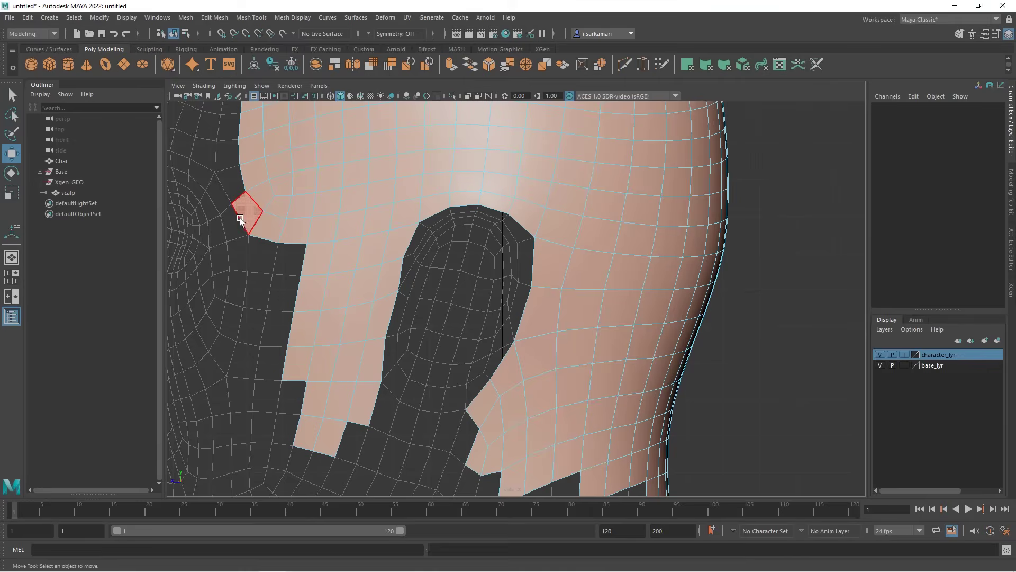
Trim the scalp's hairline by deleting the protruding faces at the temple and behind the ear
{"action": "left_click", "coordinate": [240, 218]}
{"action": "key", "text": "Delete"}
{"action": "scroll", "coordinate": [292, 249], "scroll_direction": "down", "scroll_amount": 3}
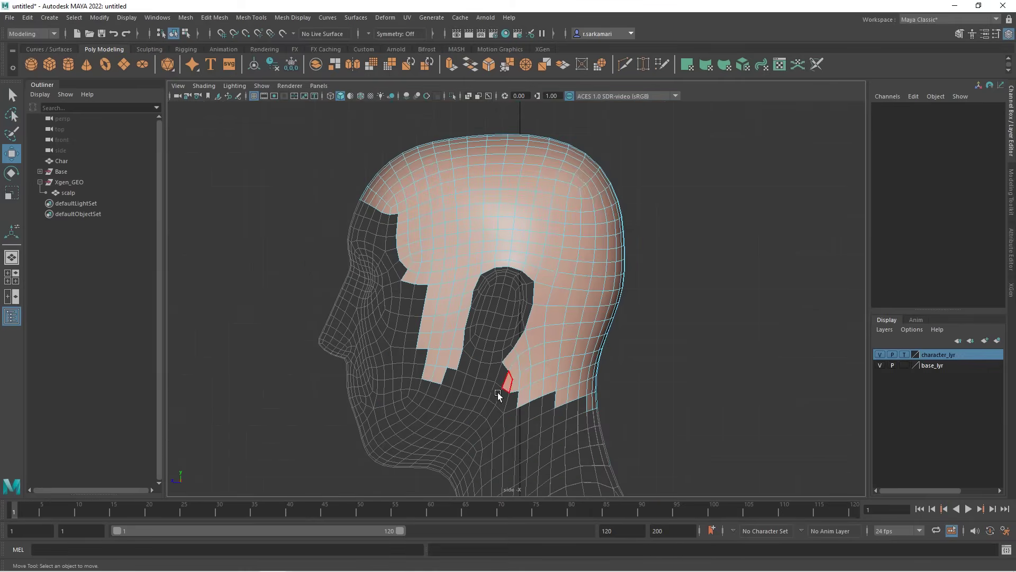
{"action": "left_click", "coordinate": [522, 406]}
{"action": "key", "text": "Delete"}
{"action": "left_click_drag", "start_coordinate": [519, 380], "coordinate": [519, 380]}
{"action": "key", "text": "Delete"}
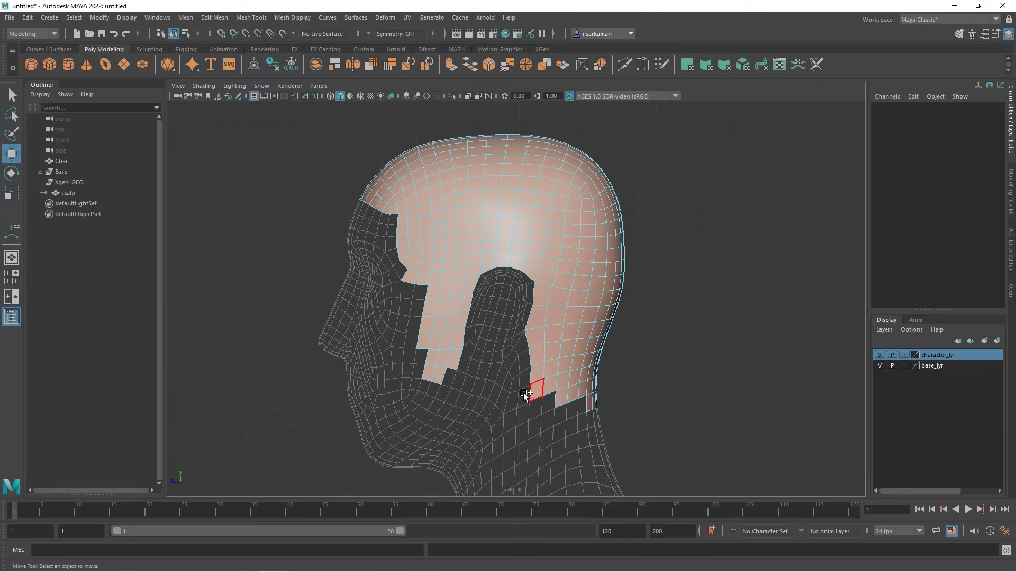
{"action": "left_click", "coordinate": [537, 385]}
{"action": "key", "text": "Delete"}
Delete the leftover scalp faces at the bust's lower front edge in the perspective view and return to object mode
{"action": "key", "text": "F8"}
{"action": "left_click", "coordinate": [578, 296]}
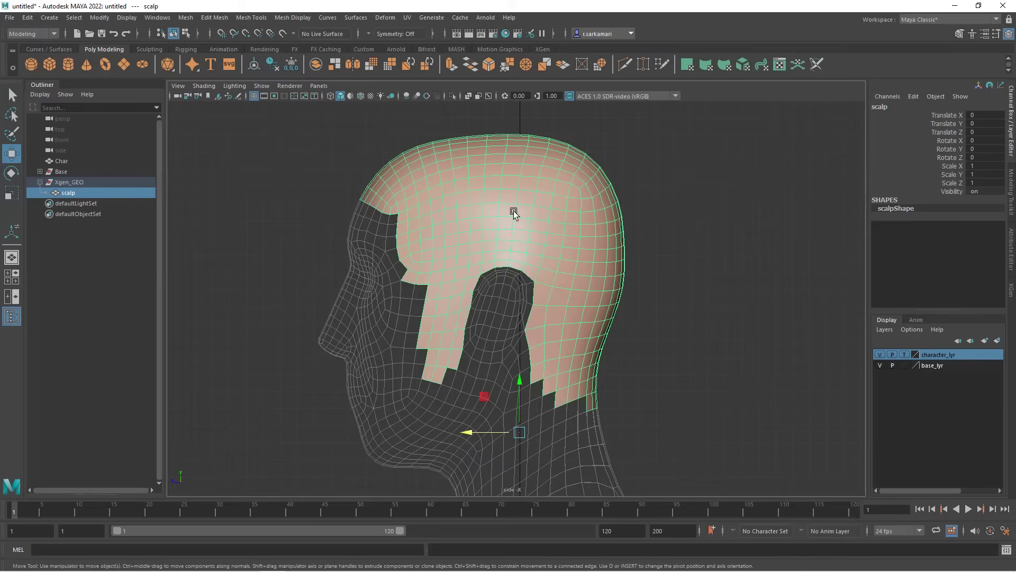
{"action": "key", "text": "space"}
{"action": "left_click_drag", "start_coordinate": [477, 217], "coordinate": [473, 239]}
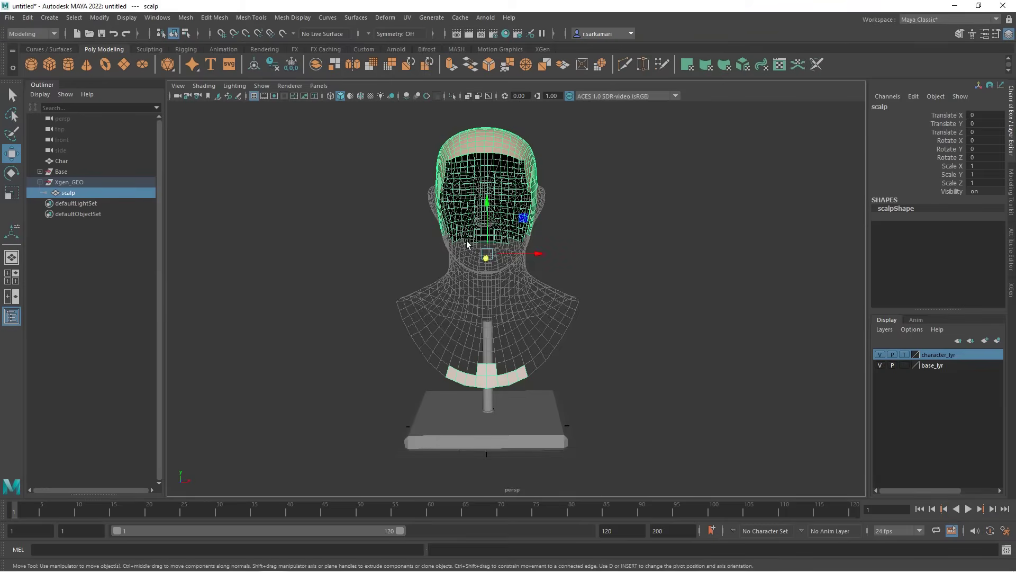
{"action": "right_click", "coordinate": [470, 397]}
{"action": "left_click", "coordinate": [453, 355]}
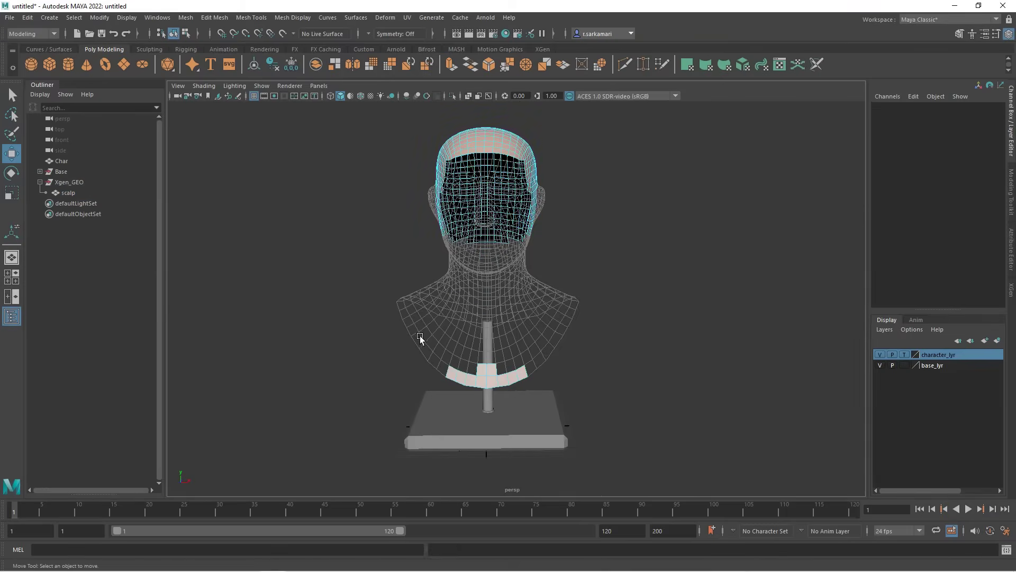
{"action": "left_click", "coordinate": [556, 418]}
{"action": "left_click", "coordinate": [562, 425]}
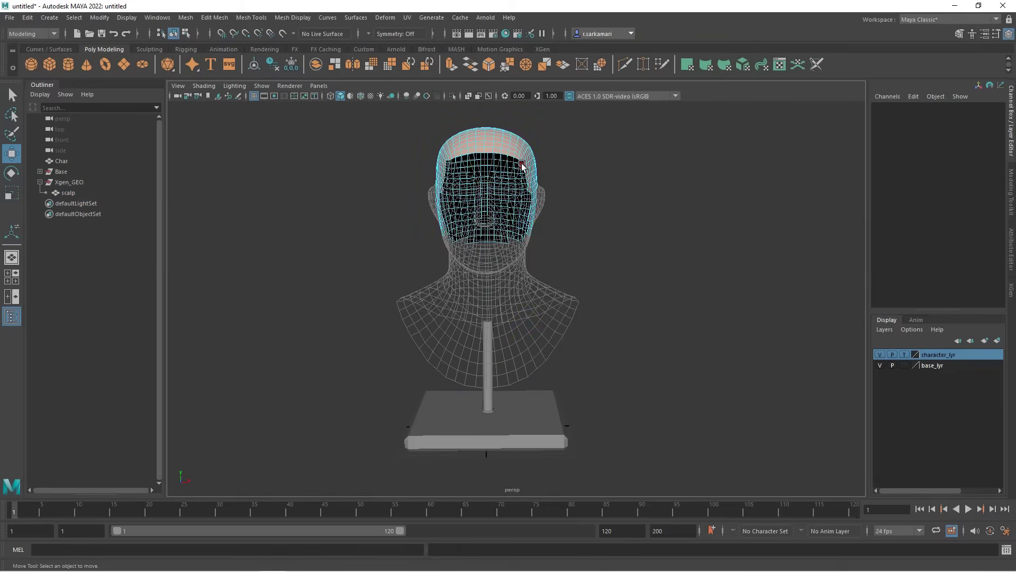
{"action": "right_click", "coordinate": [509, 146]}
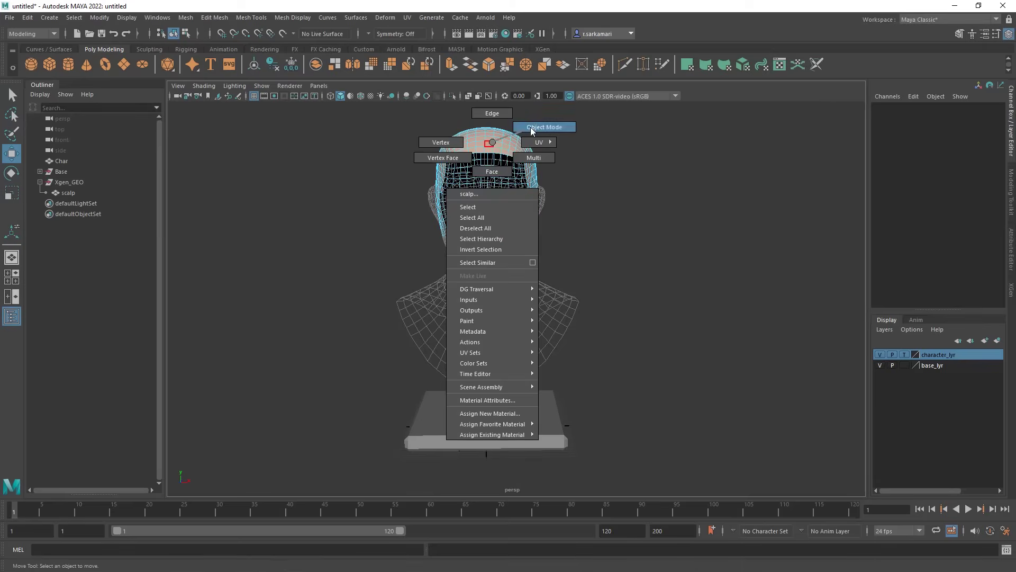
{"action": "left_click", "coordinate": [540, 129]}
Examine the scalp mesh's existing UV layout in the UV Editor and minimize the editor
{"action": "middle_click_drag", "start_coordinate": [521, 153], "coordinate": [480, 212], "text": "alt"}
{"action": "scroll", "coordinate": [481, 212], "scroll_direction": "up", "scroll_amount": 5}
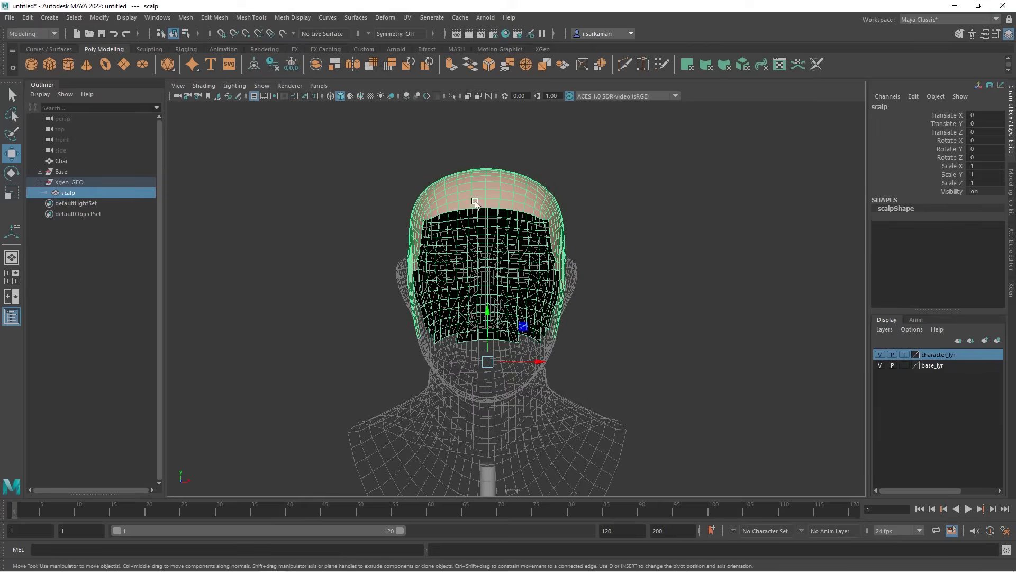
{"action": "left_click", "coordinate": [407, 17]}
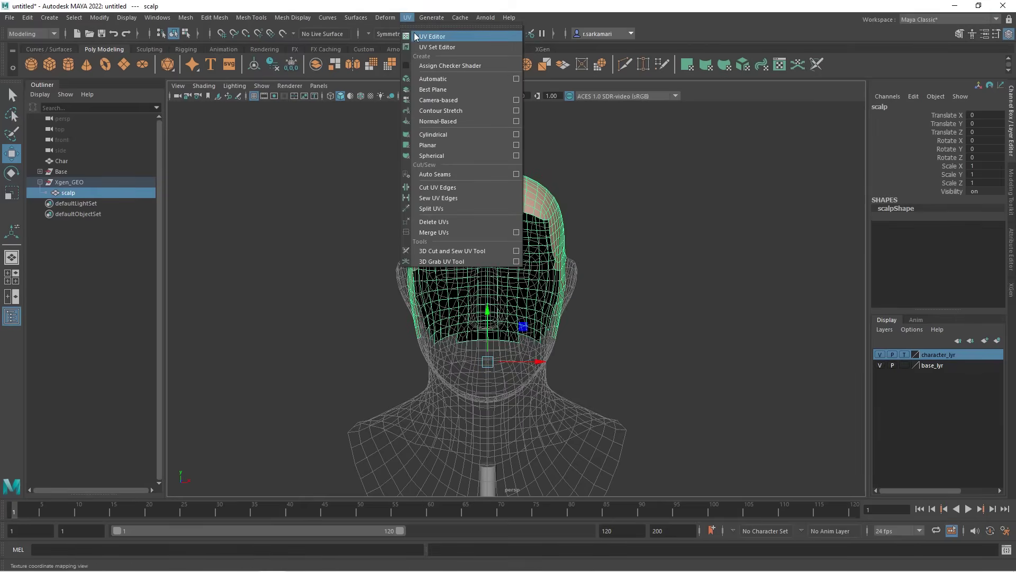
{"action": "left_click", "coordinate": [416, 36]}
{"action": "left_click_drag", "start_coordinate": [747, 89], "coordinate": [692, 127]}
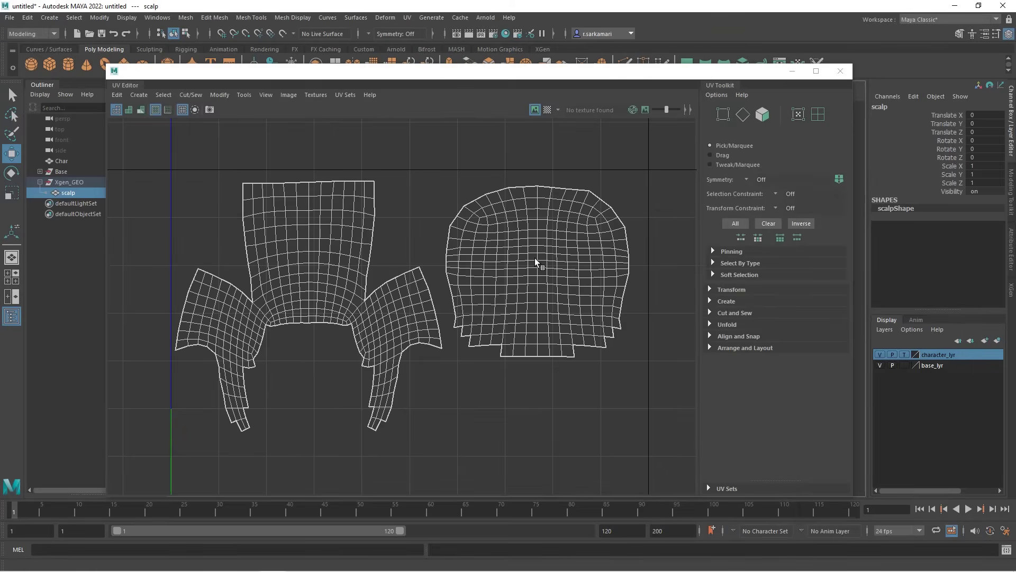
{"action": "left_click", "coordinate": [790, 72]}
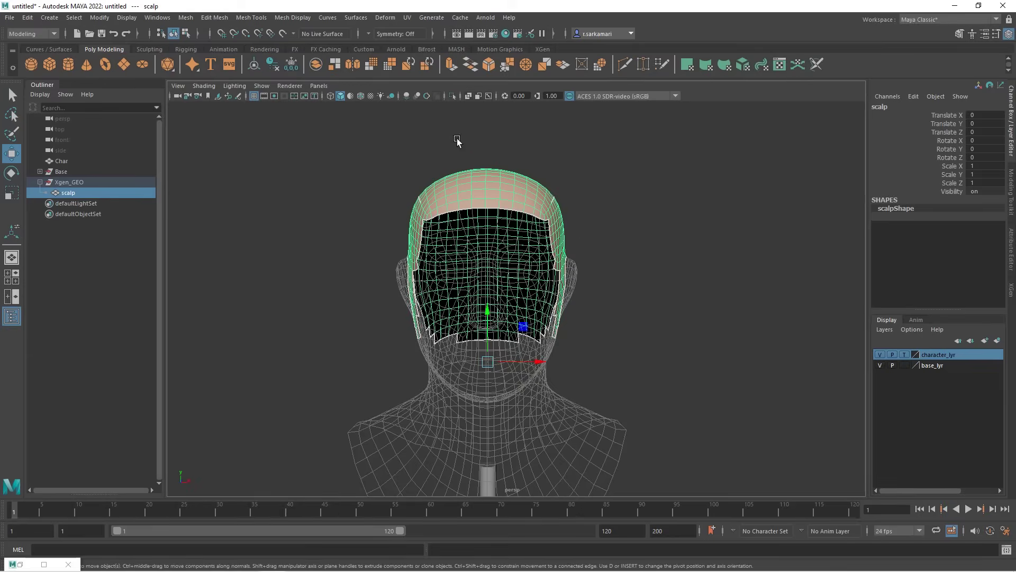
Project planar UVs onto the scalp from the Y axis, fitted to the bounding box with the image width/height ratio kept
{"action": "left_click", "coordinate": [407, 18]}
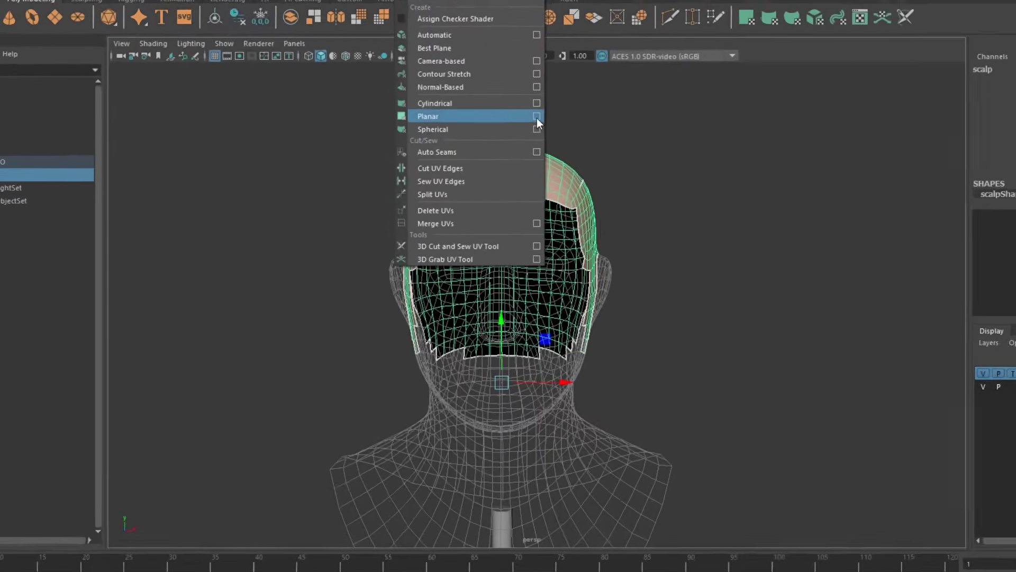
{"action": "left_click", "coordinate": [516, 145]}
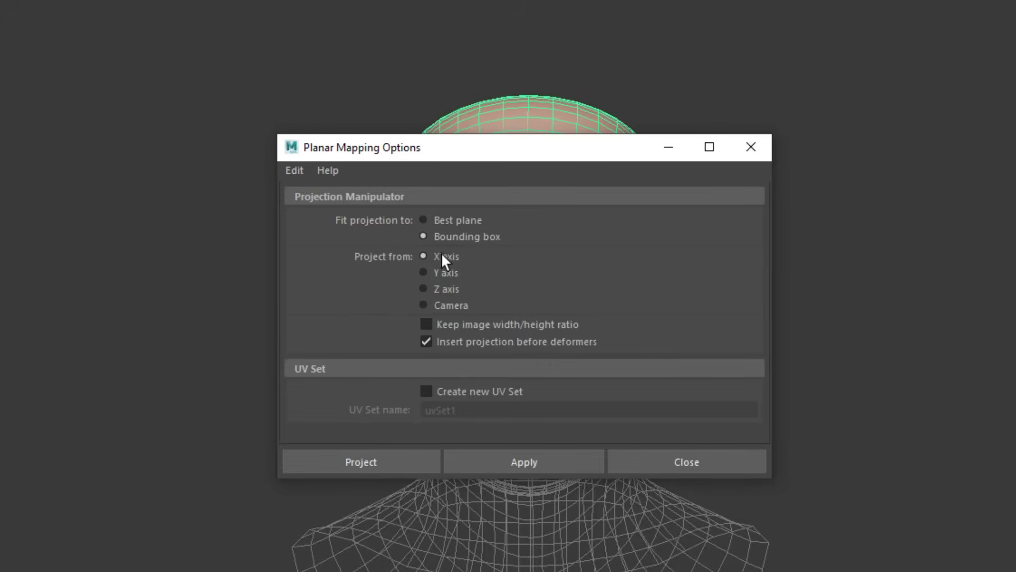
{"action": "left_click", "coordinate": [426, 324]}
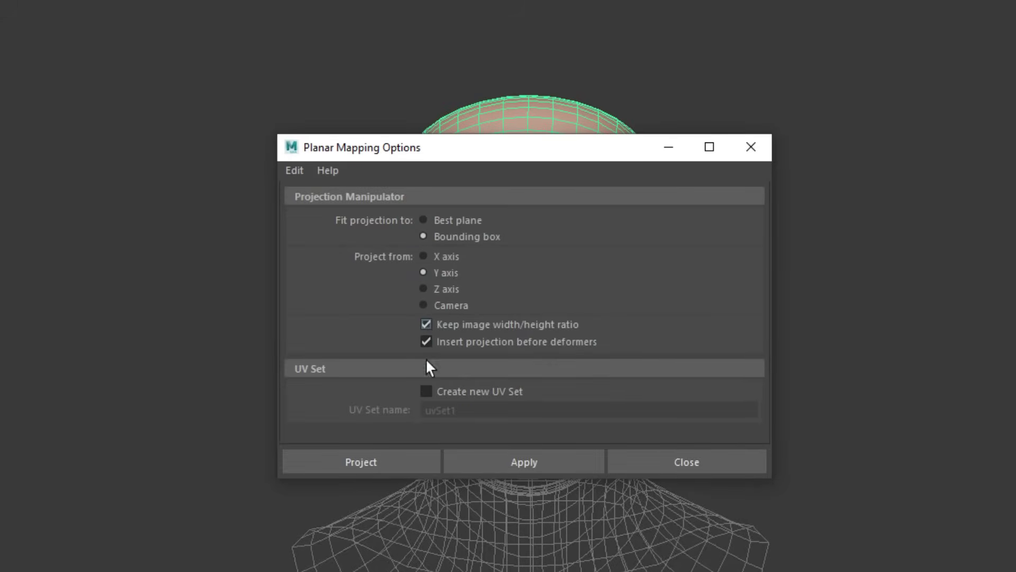
{"action": "left_click", "coordinate": [369, 462]}
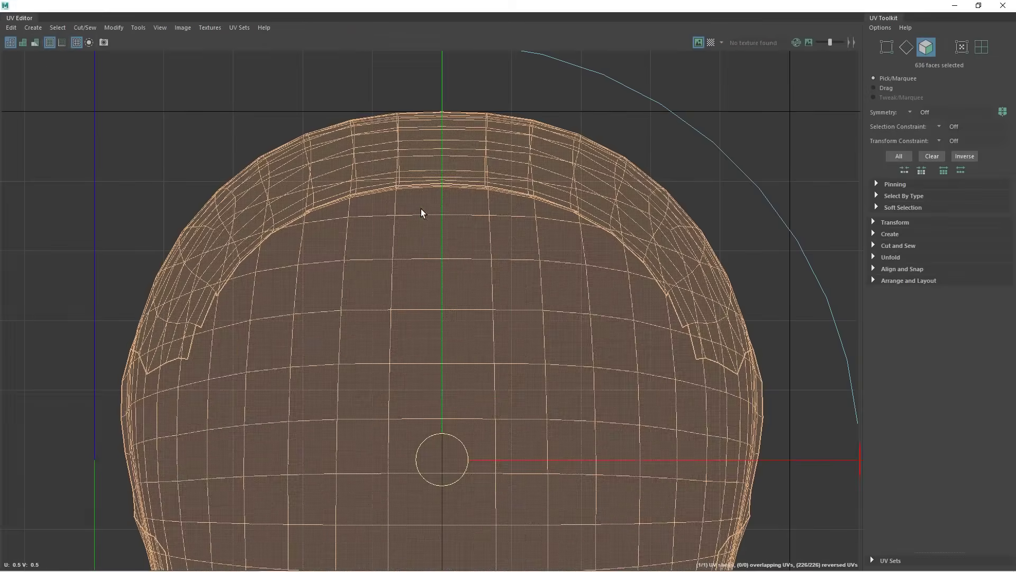
Select the scalp's whole UV shell and unfold it into a flat, non-overlapping layout
{"action": "scroll", "coordinate": [423, 209], "scroll_direction": "down", "scroll_amount": 8}
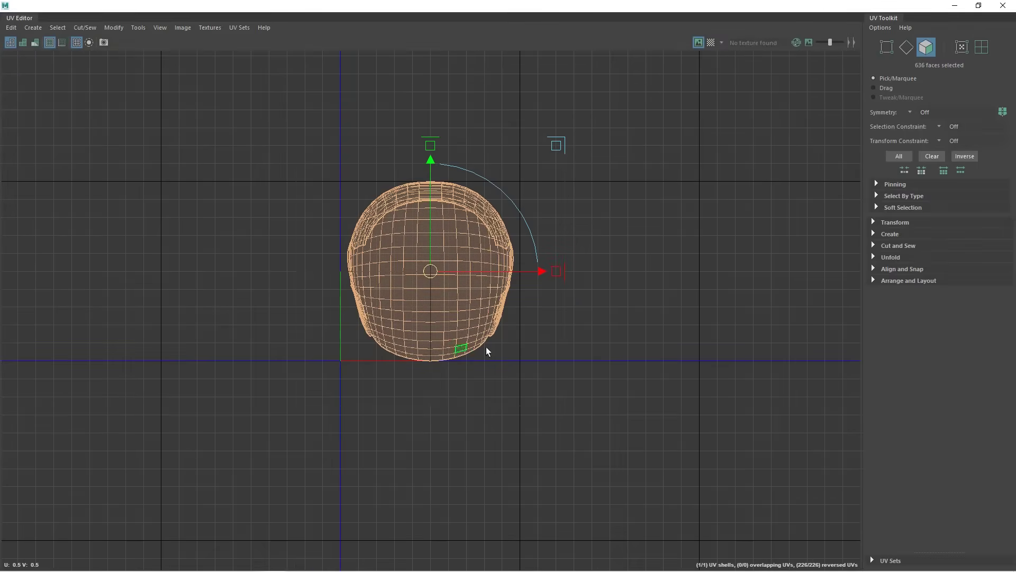
{"action": "right_click_drag", "start_coordinate": [453, 237], "coordinate": [361, 242]}
{"action": "left_click", "coordinate": [389, 250]}
{"action": "right_click_drag", "start_coordinate": [295, 245], "coordinate": [295, 245], "text": "shift"}
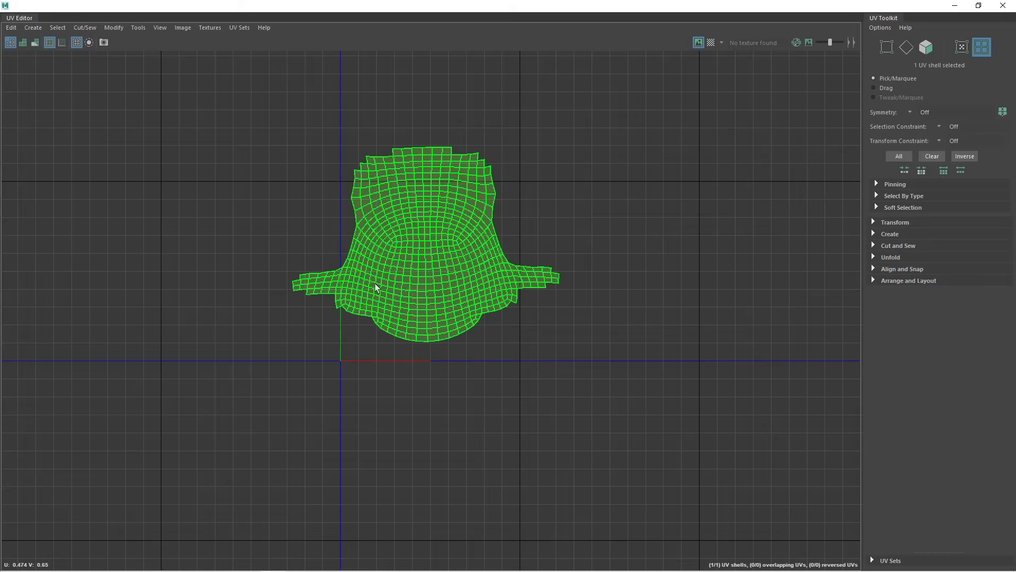
{"action": "left_click", "coordinate": [842, 293]}
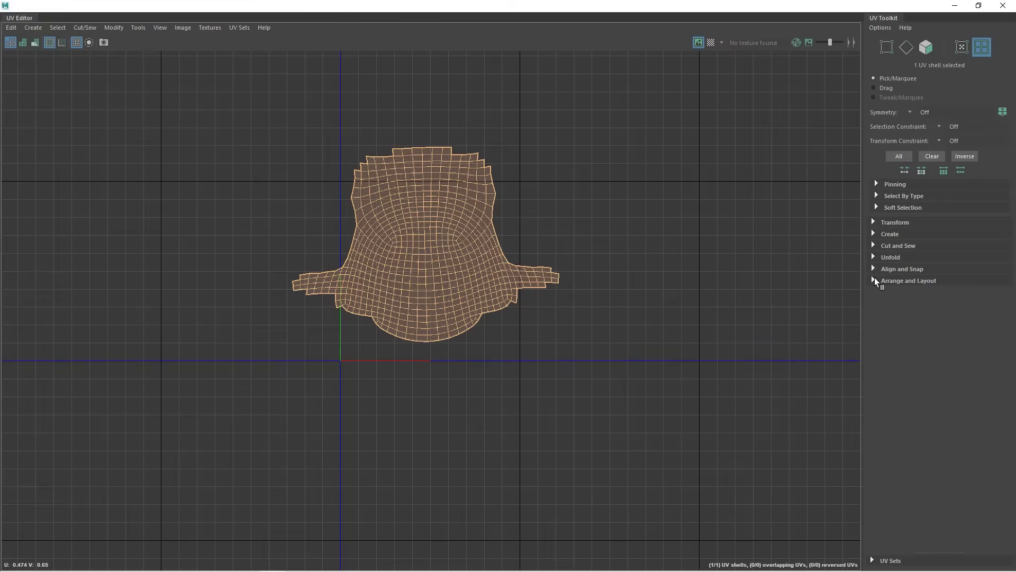
Scale the unfolded scalp shell down uniformly and position it within the width of the 0–1 UV tile
{"action": "left_click", "coordinate": [470, 300]}
{"action": "key", "text": "r"}
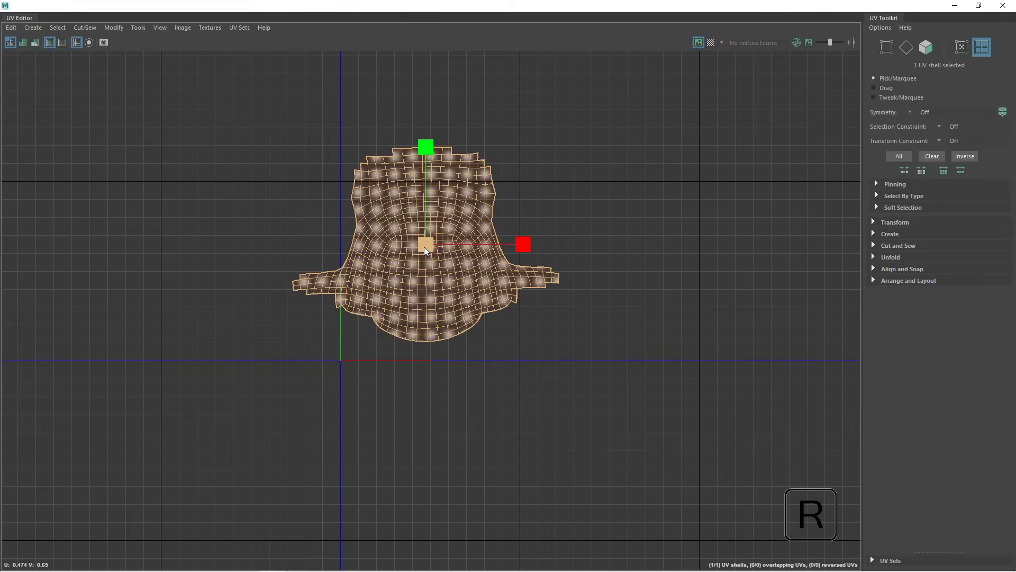
{"action": "left_click_drag", "start_coordinate": [425, 249], "coordinate": [417, 278]}
{"action": "key", "text": "w"}
{"action": "key", "text": "r"}
Try Orient Shells twice on the scalp's UV shell, rotating the shell back upright each time
{"action": "left_click", "coordinate": [878, 280]}
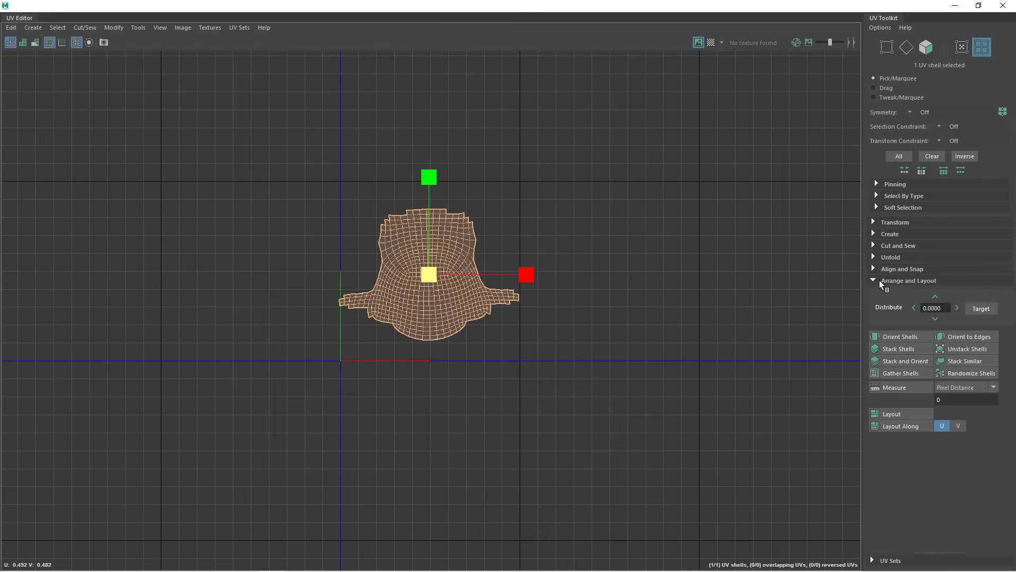
{"action": "left_click", "coordinate": [879, 334]}
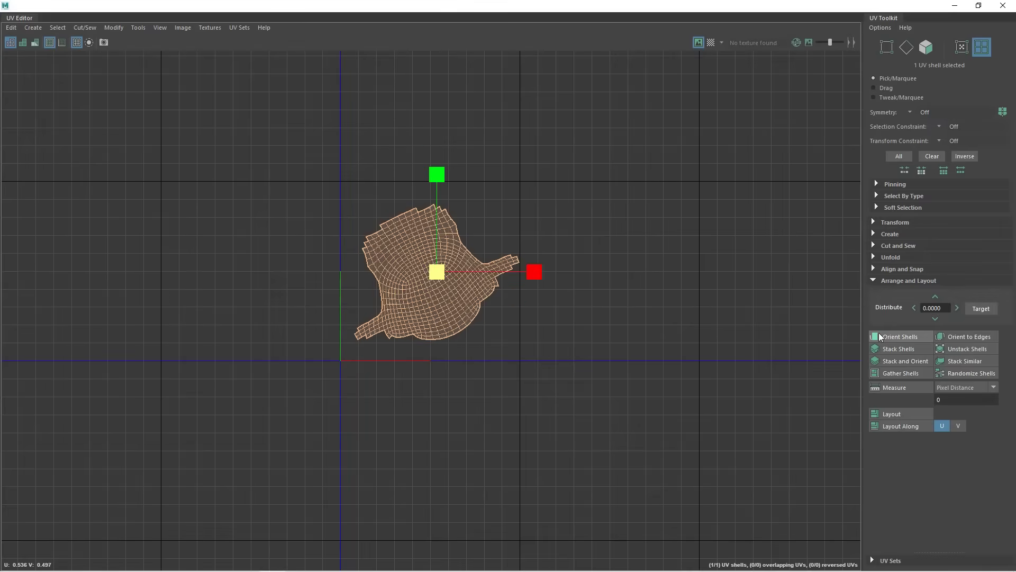
{"action": "key", "text": "e"}
{"action": "left_click_drag", "start_coordinate": [514, 218], "coordinate": [521, 252]}
{"action": "key", "text": "w"}
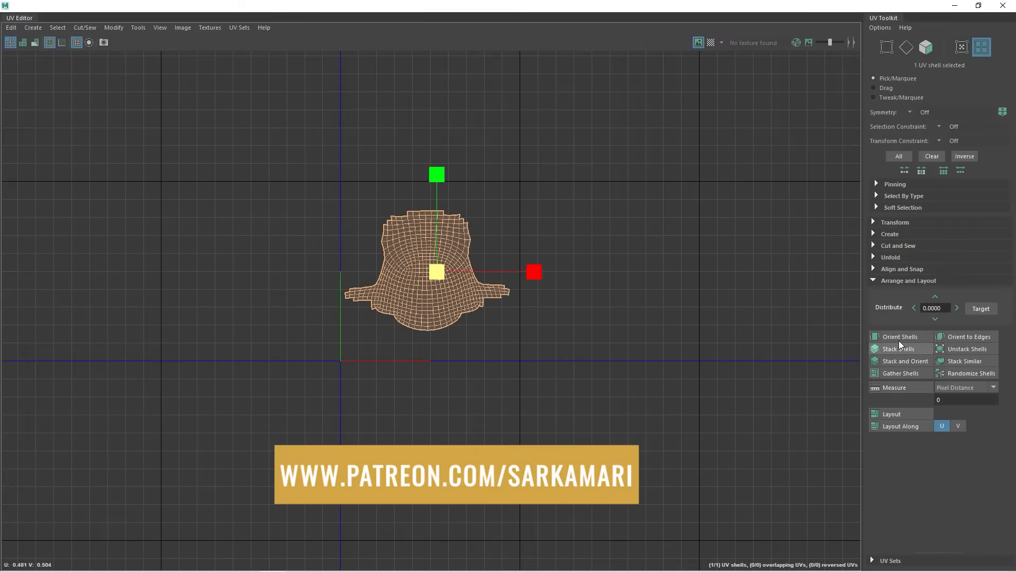
{"action": "left_click", "coordinate": [898, 338]}
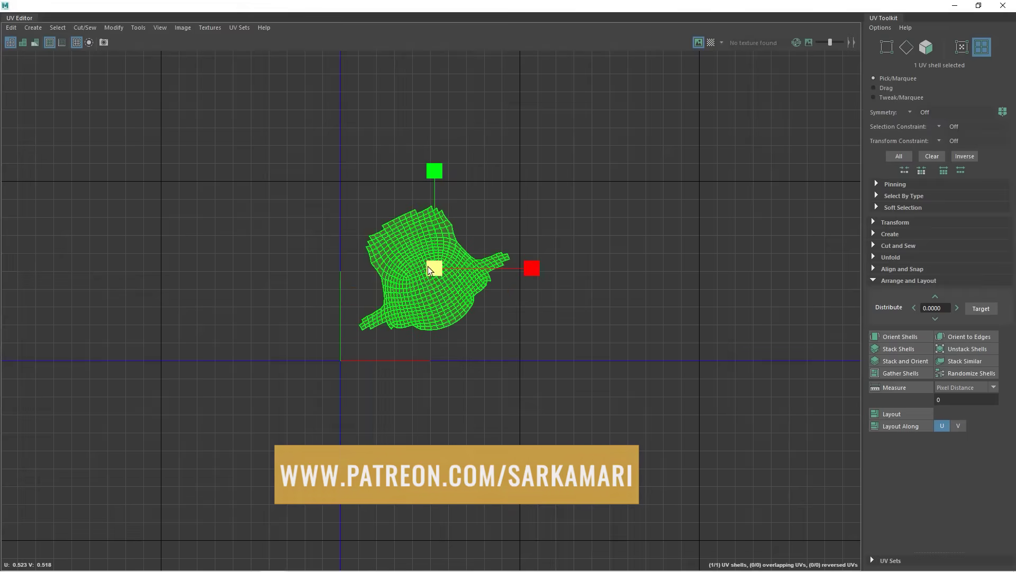
{"action": "key", "text": "e"}
{"action": "left_click_drag", "start_coordinate": [515, 228], "coordinate": [523, 265]}
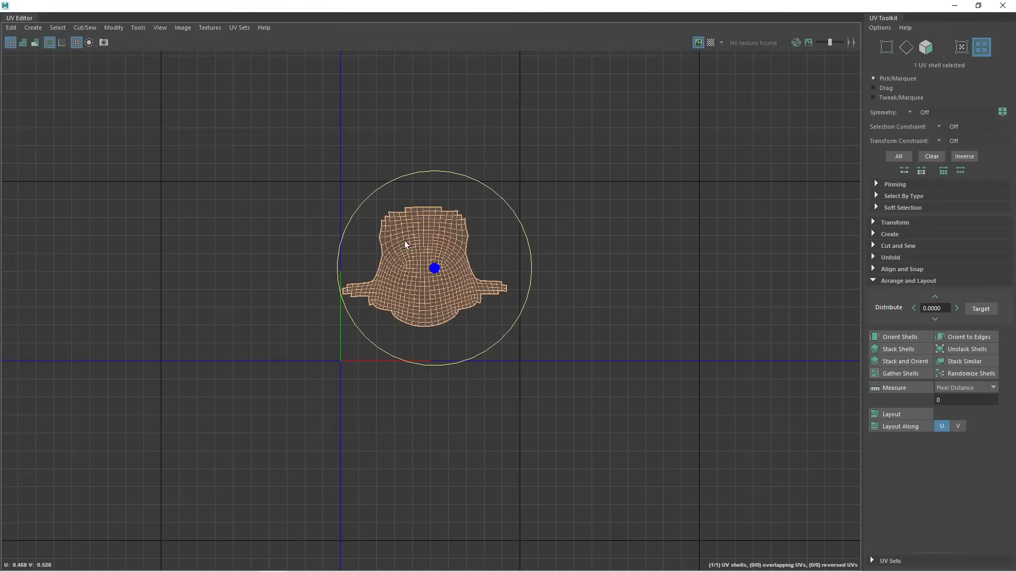
Straighten the scalp shell with a slight rotation, enlarge it slightly and center it in the 0–1 UV tile
{"action": "scroll", "coordinate": [401, 238], "scroll_direction": "up", "scroll_amount": 4}
{"action": "scroll", "coordinate": [401, 238], "scroll_direction": "up", "scroll_amount": 1}
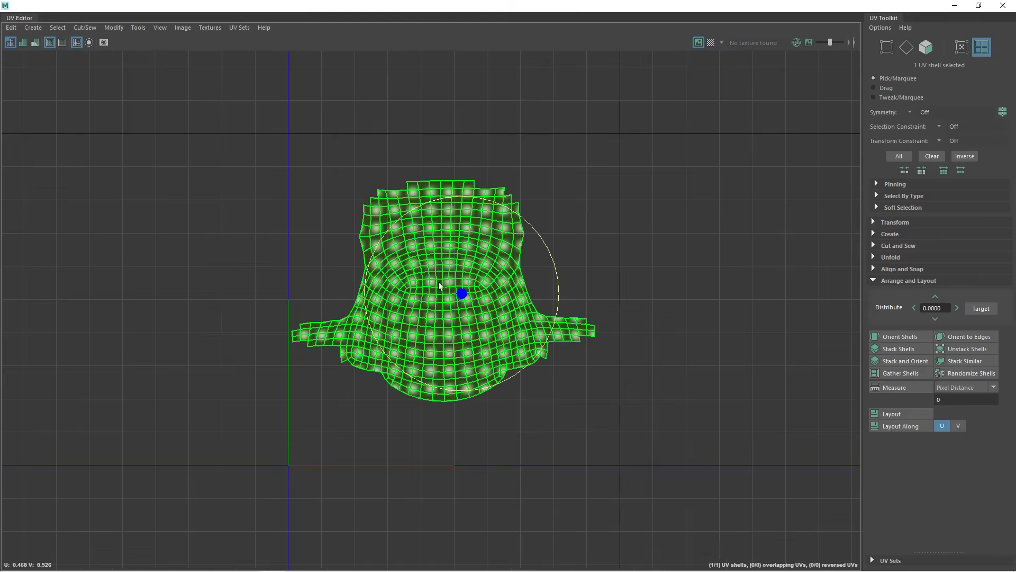
{"action": "left_click_drag", "start_coordinate": [550, 266], "coordinate": [548, 270]}
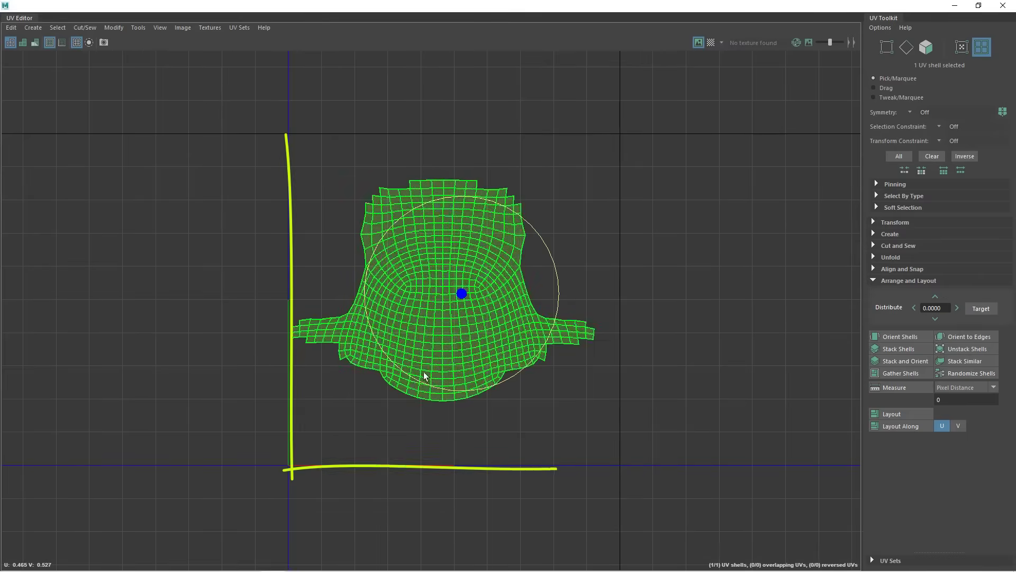
{"action": "key", "text": "w"}
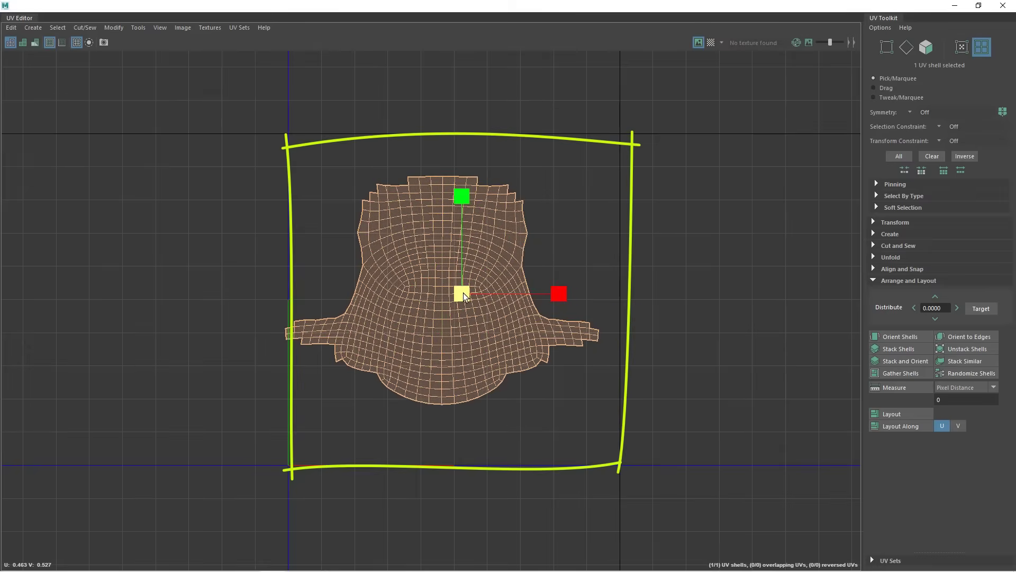
{"action": "left_click_drag", "start_coordinate": [462, 293], "coordinate": [470, 308]}
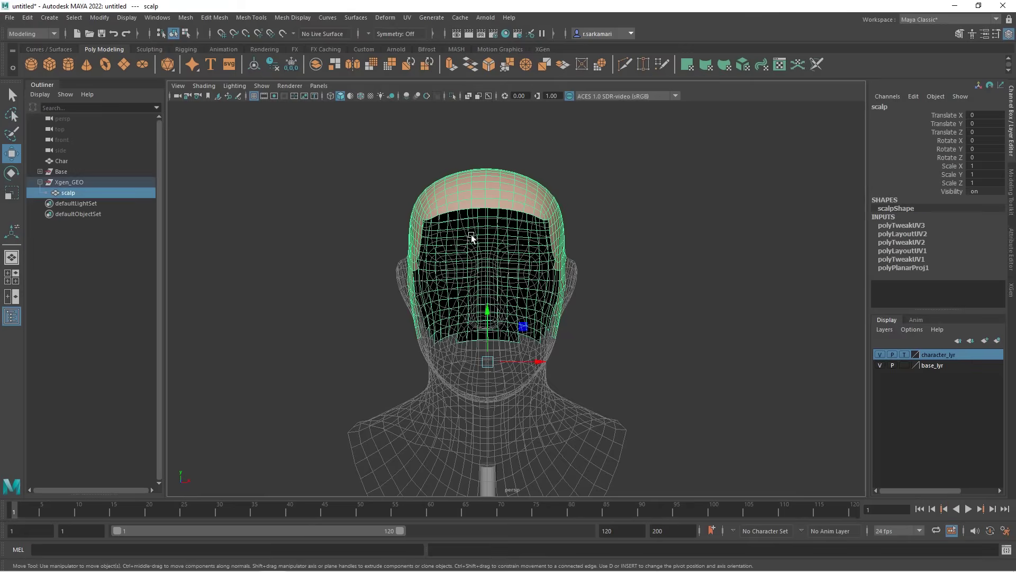
Assign a new Lambert material to the scalp and name it scalp_lambert
{"action": "right_click", "coordinate": [461, 180]}
{"action": "left_click", "coordinate": [446, 451]}
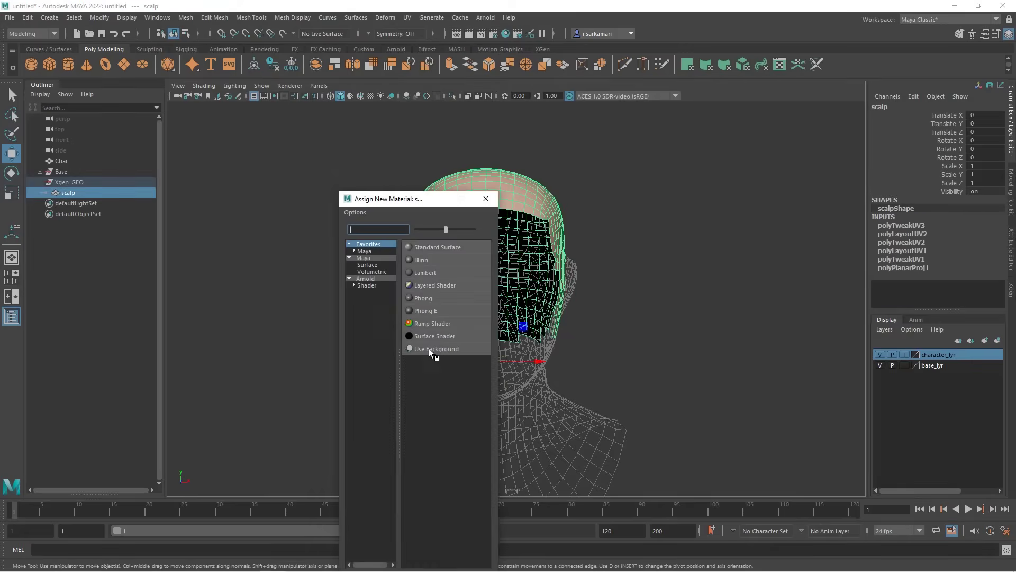
{"action": "left_click", "coordinate": [423, 281]}
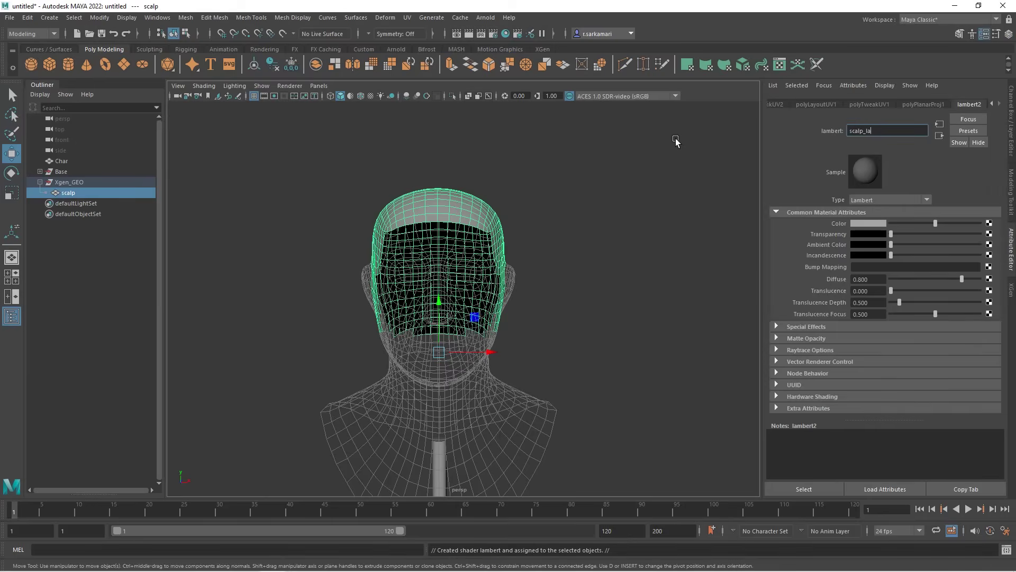
{"action": "type", "text": "scalp_lambert"}
{"action": "key", "text": "Return"}
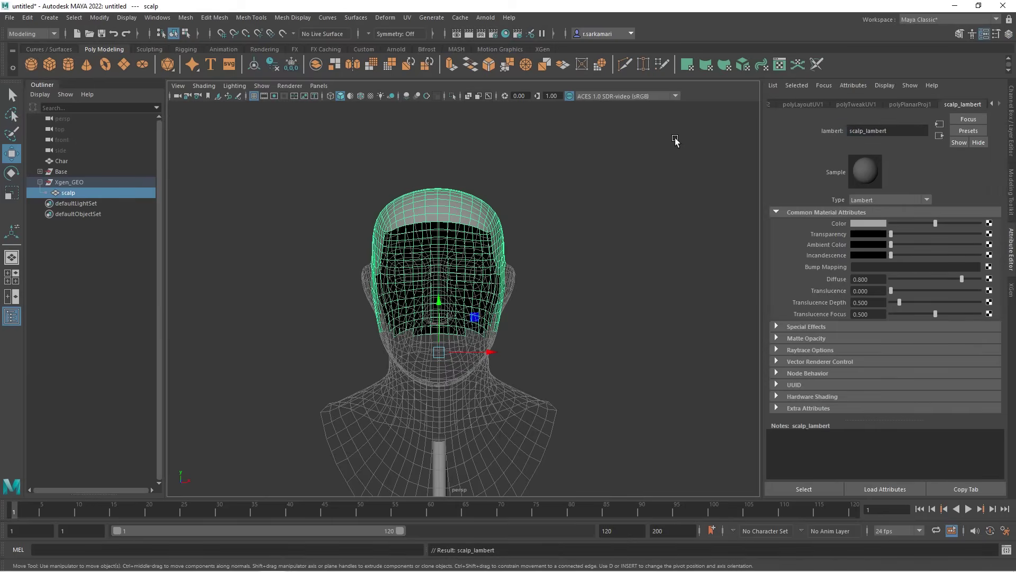
Scale the scalp uniformly to 1.005 on X, Y and Z and switch character_lyr to the Reference display type
{"action": "left_click", "coordinate": [1012, 138]}
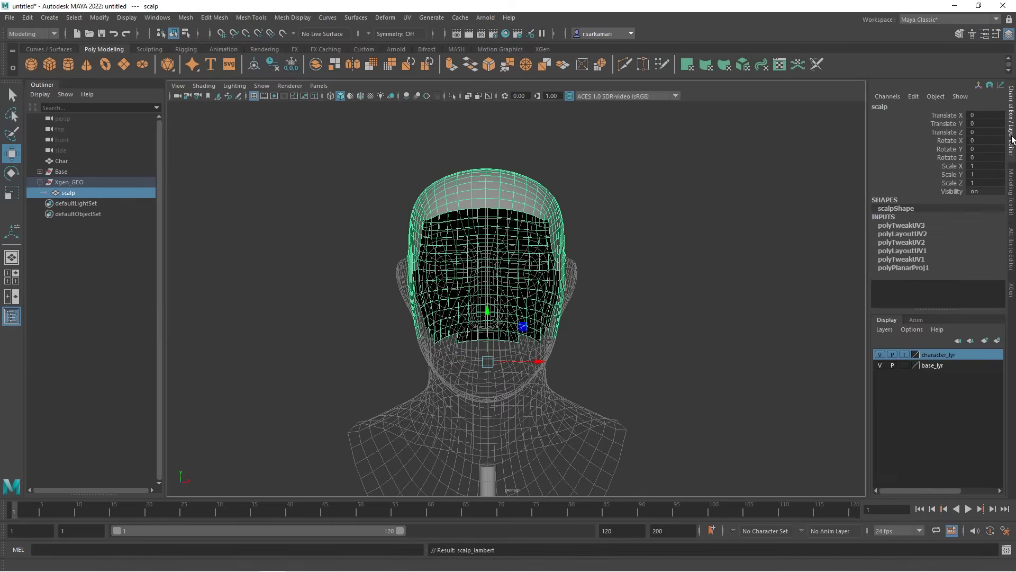
{"action": "left_click_drag", "start_coordinate": [979, 166], "coordinate": [981, 181]}
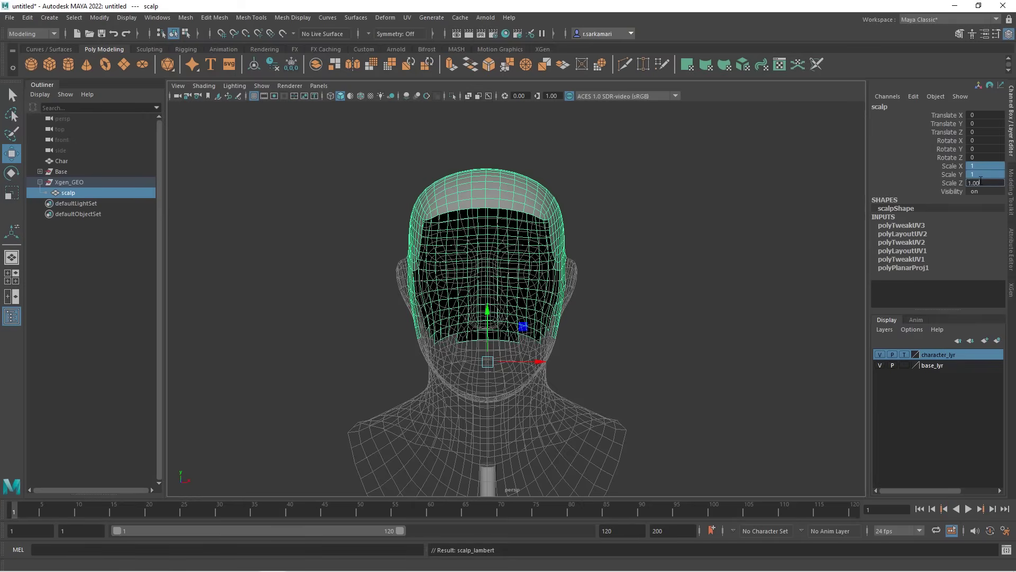
{"action": "key", "text": "Return"}
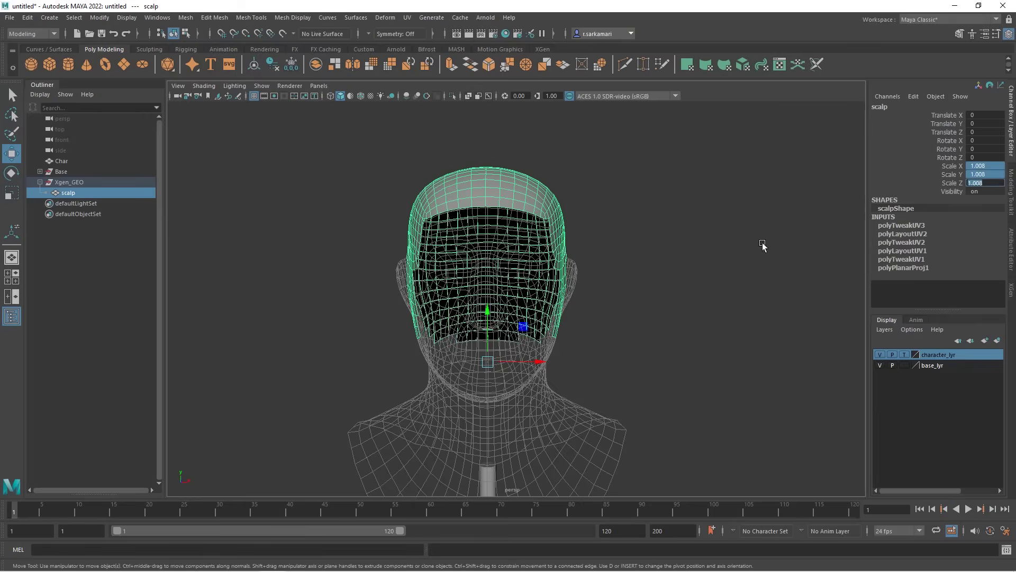
{"action": "left_click", "coordinate": [901, 351]}
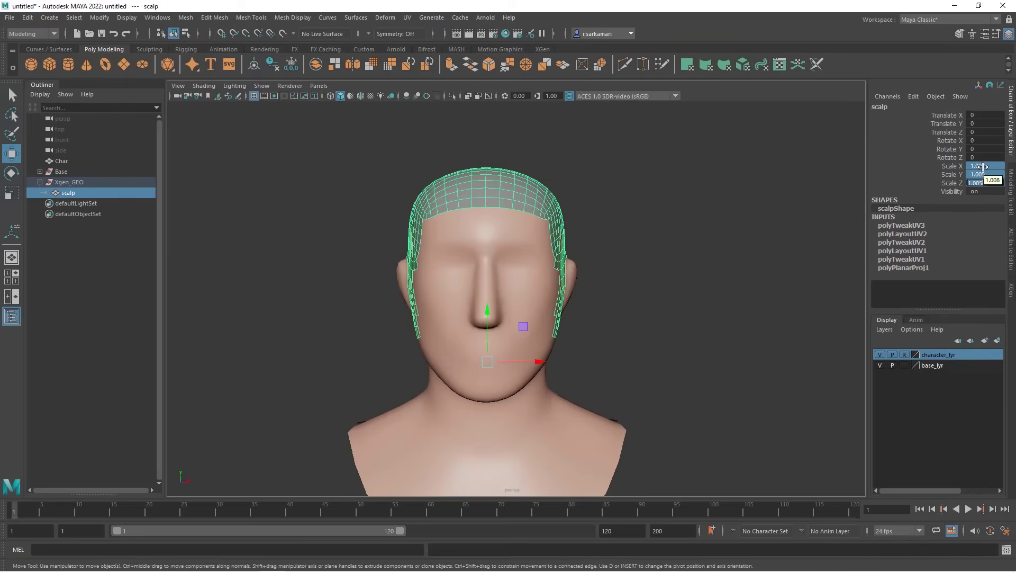
{"action": "left_click", "coordinate": [632, 254]}
{"action": "mouse_move", "coordinate": [647, 284]}
{"action": "left_mouse_down", "text": "alt"}
{"action": "mouse_move", "coordinate": [492, 296]}
{"action": "mouse_move", "coordinate": [656, 286]}
{"action": "left_mouse_up", "text": "alt"}
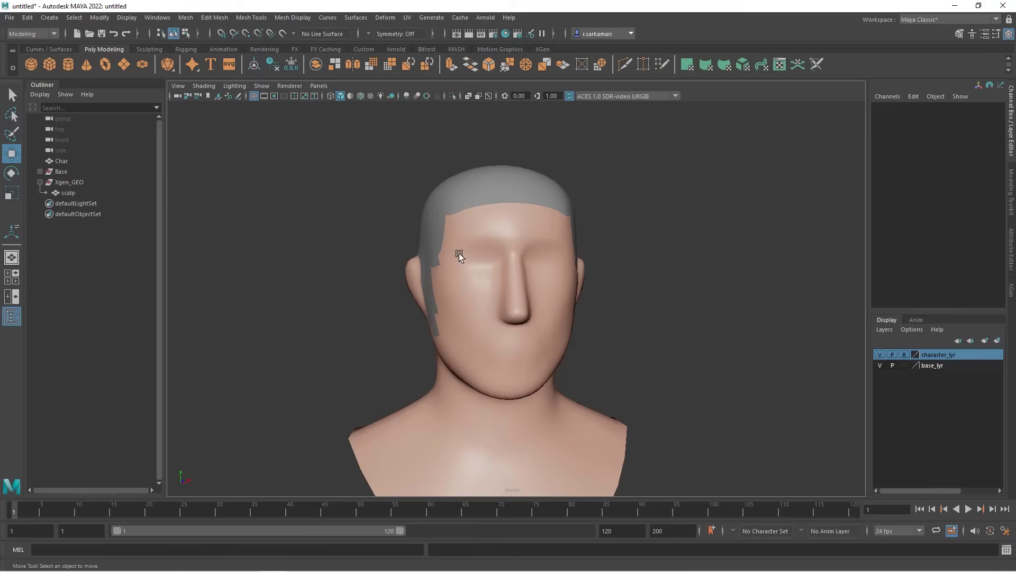
Select the scalp and delete its construction history
{"action": "left_click", "coordinate": [454, 191]}
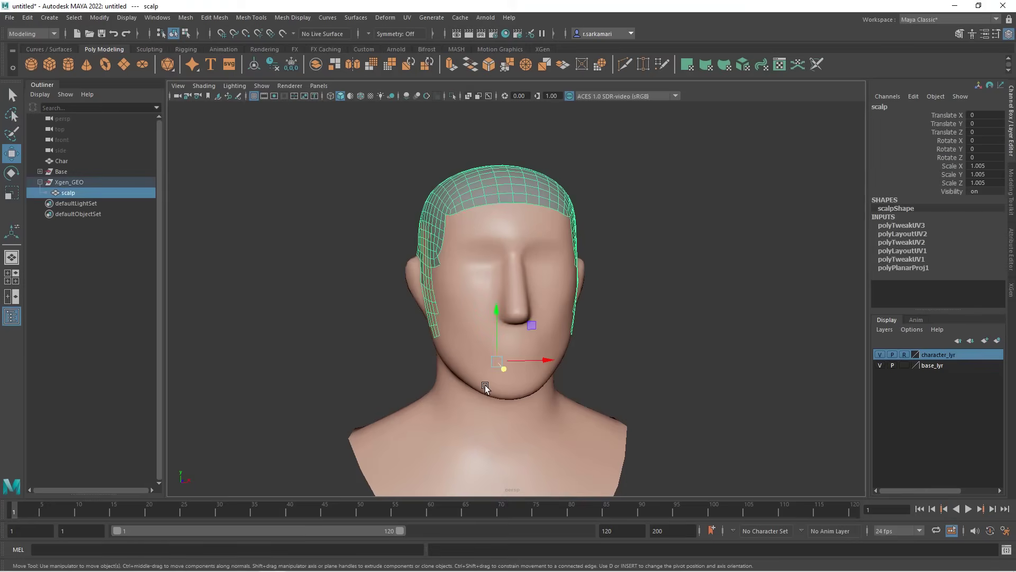
{"action": "left_click_drag", "start_coordinate": [483, 381], "coordinate": [420, 351], "text": "alt"}
{"action": "scroll", "coordinate": [424, 339], "scroll_direction": "down", "scroll_amount": 3}
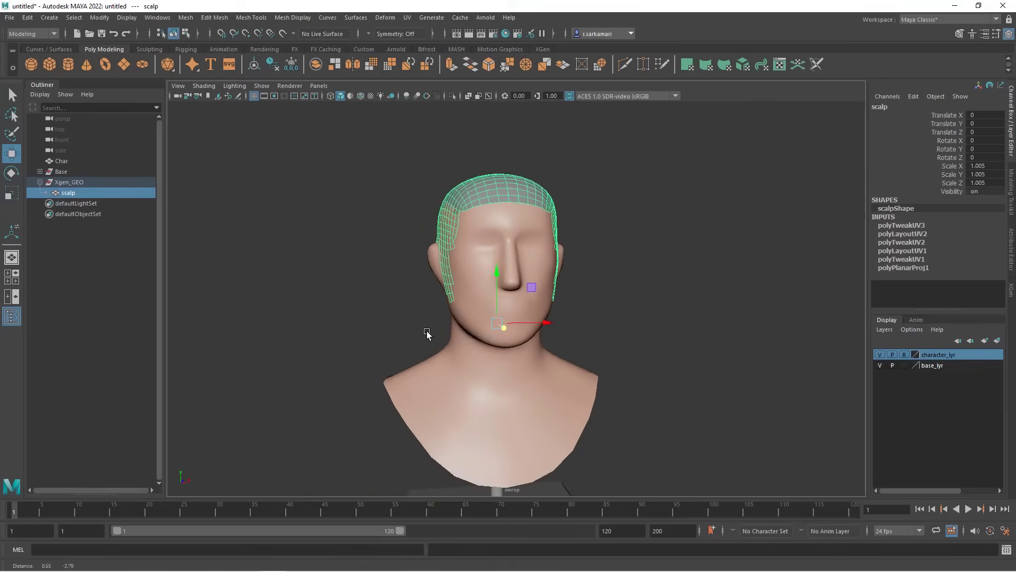
{"action": "key", "text": "["}
{"action": "key", "text": "["}
{"action": "key", "text": "["}
{"action": "key", "text": "["}
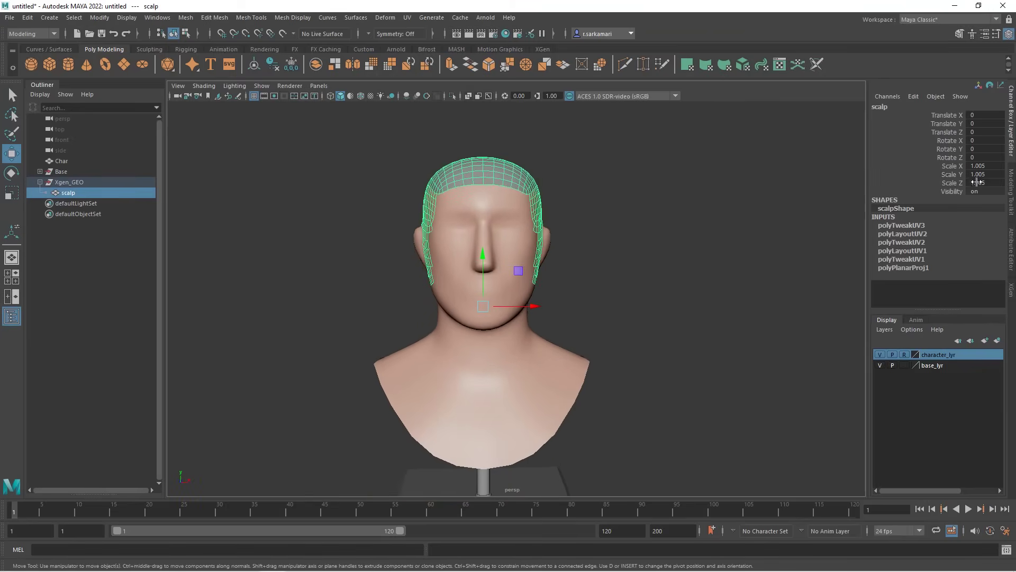
{"action": "left_click", "coordinate": [49, 18]}
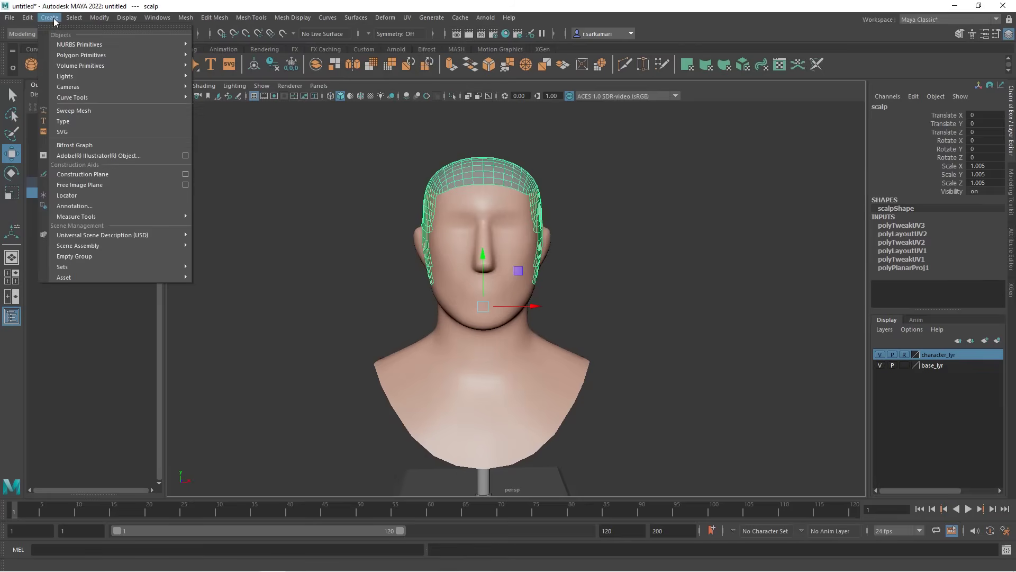
{"action": "mouse_move", "coordinate": [28, 17]}
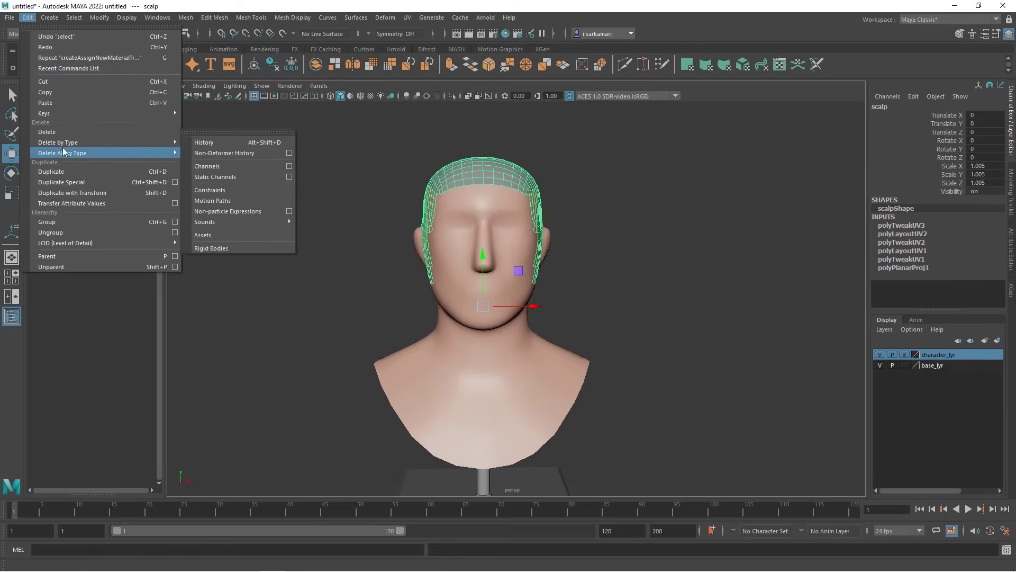
{"action": "mouse_move", "coordinate": [159, 153]}
{"action": "left_click", "coordinate": [205, 153]}
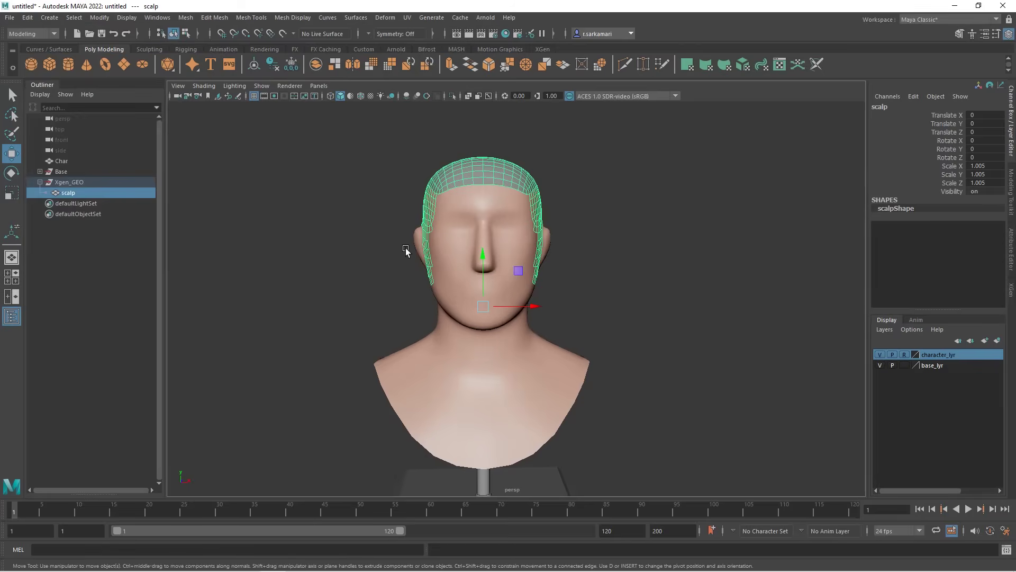
Freeze the scalp's transformations and deselect it
{"action": "left_click", "coordinate": [99, 18]}
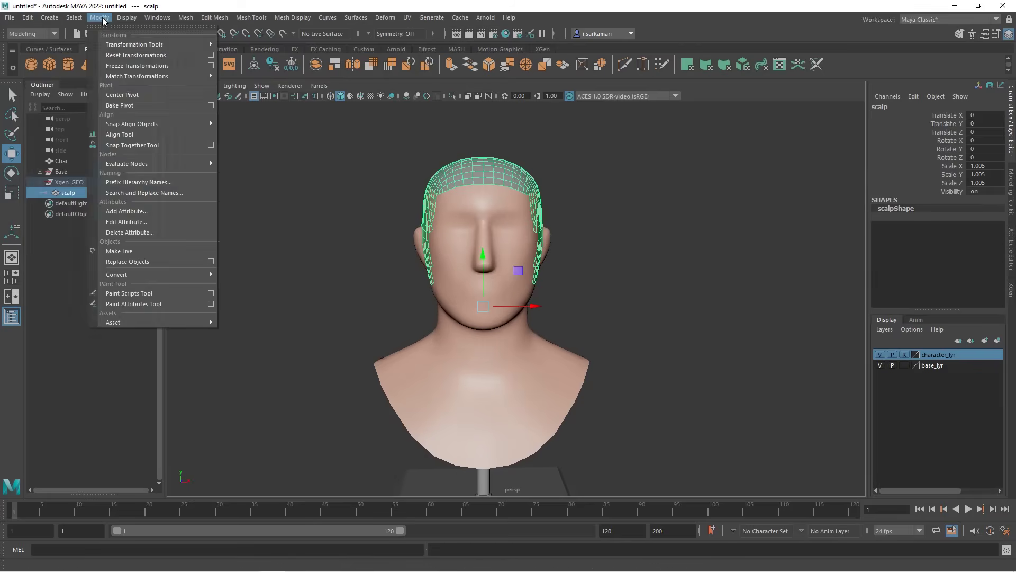
{"action": "left_click", "coordinate": [114, 65]}
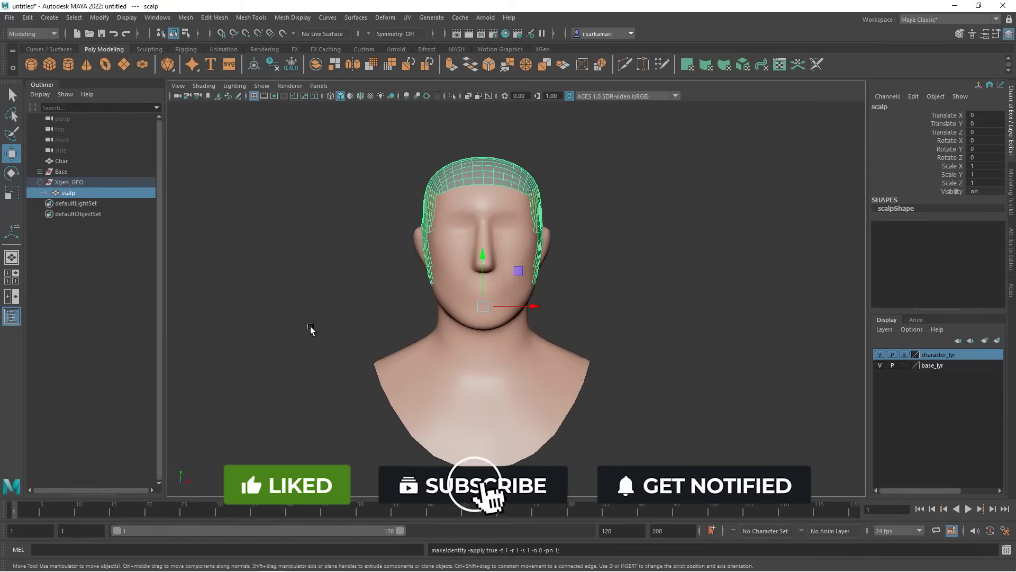
{"action": "left_click", "coordinate": [356, 315]}
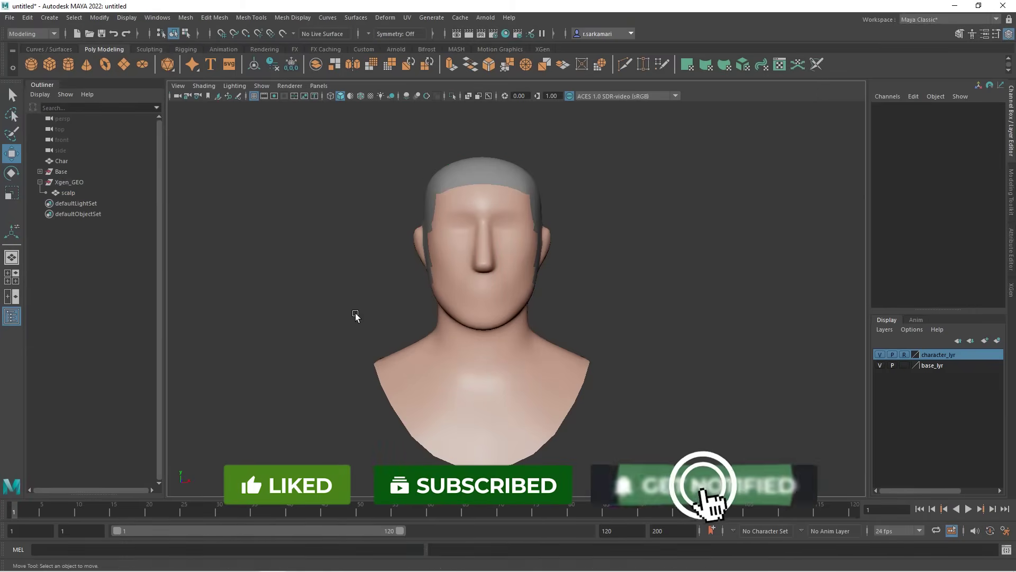
{"action": "middle_click_drag", "start_coordinate": [377, 318], "coordinate": [397, 290], "text": "alt"}
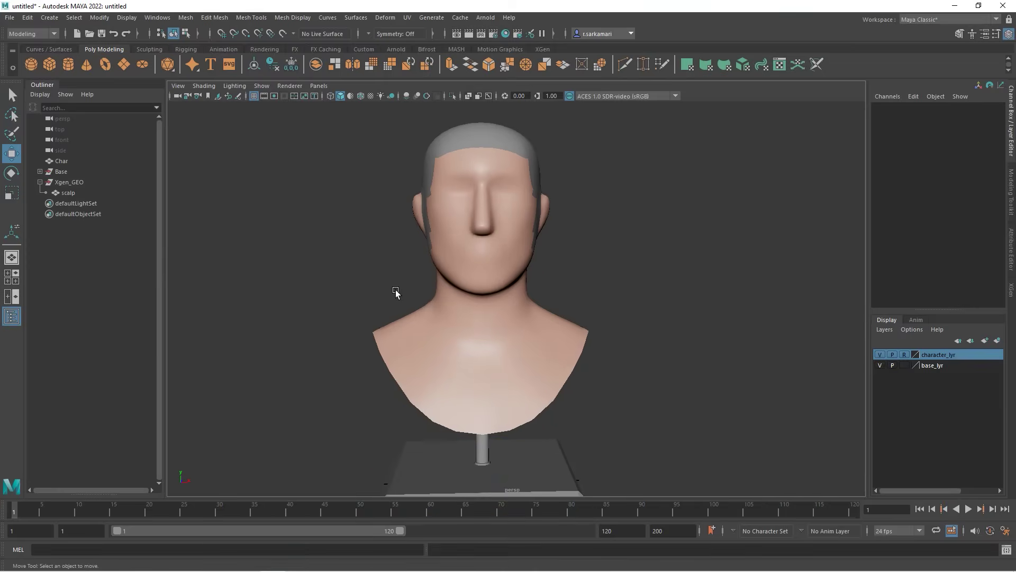